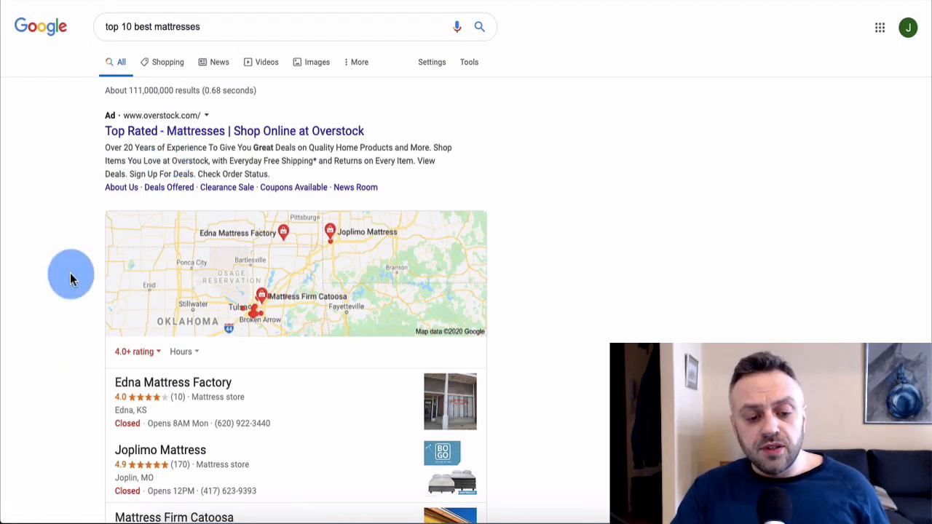
Search Google for "top 10 rated mattresses" and look through the results page
{"action": "scroll", "coordinate": [70, 273], "scroll_direction": "down", "scroll_amount": 20}
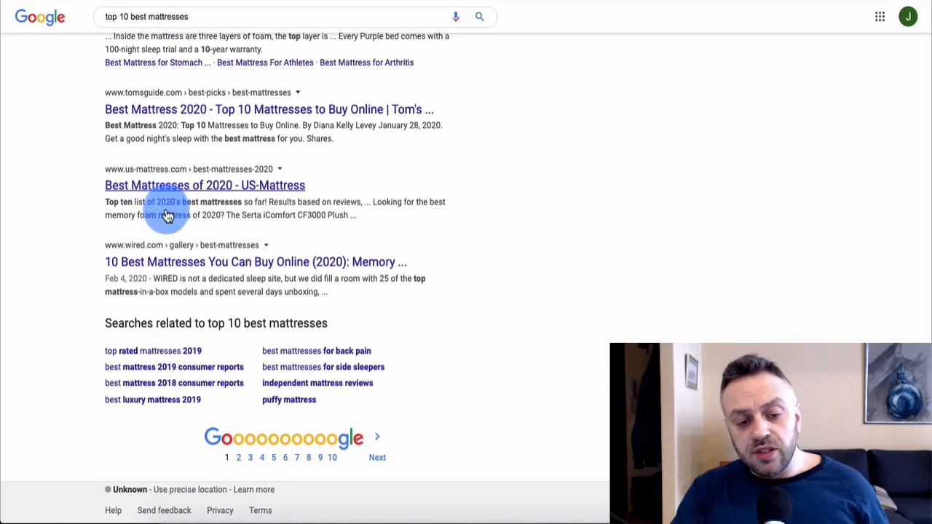
{"action": "scroll", "coordinate": [81, 291], "scroll_direction": "up", "scroll_amount": 20}
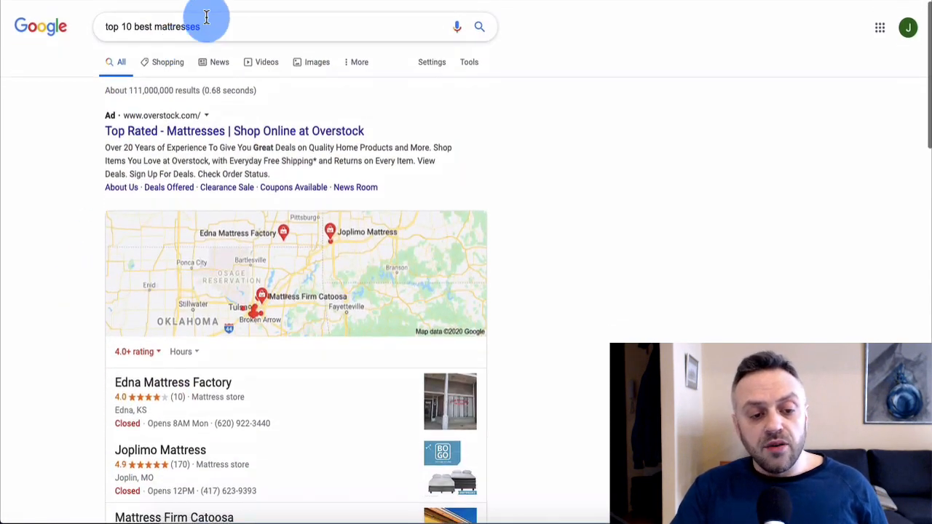
{"action": "left_click", "coordinate": [143, 28]}
{"action": "key", "text": "BackSpace"}
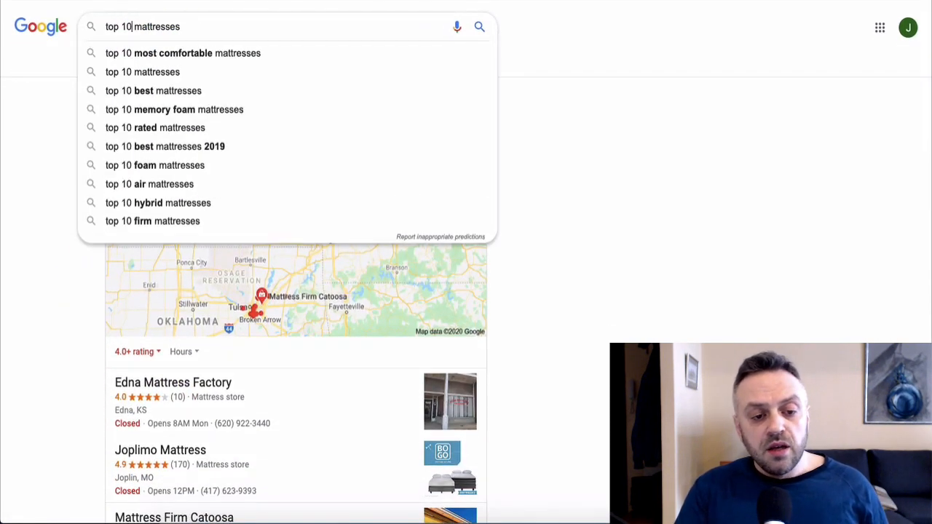
{"action": "type", "text": "rated"}
{"action": "key", "text": "Return"}
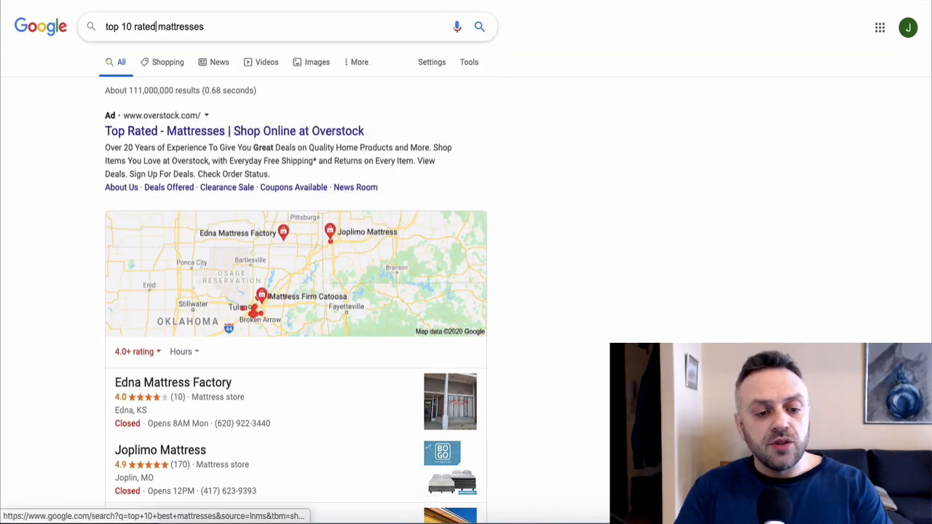
{"action": "scroll", "coordinate": [77, 230], "scroll_direction": "down", "scroll_amount": 5}
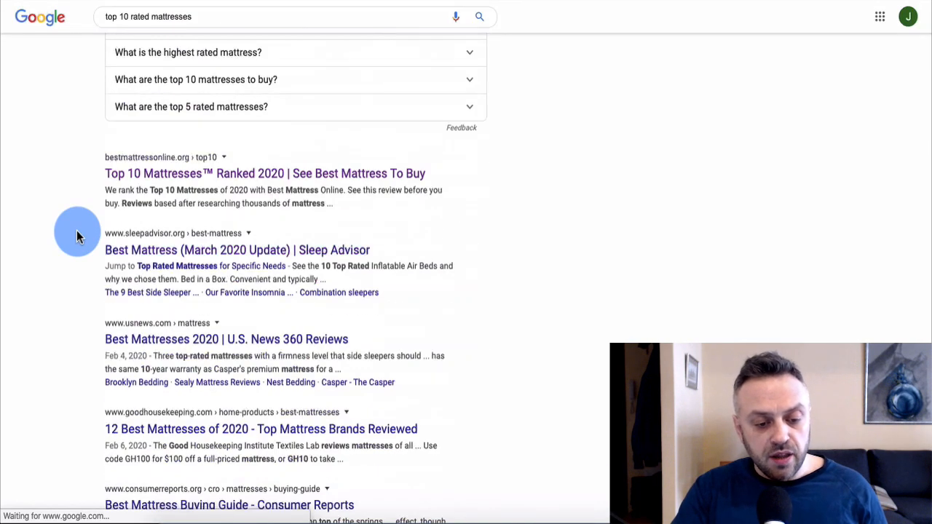
{"action": "scroll", "coordinate": [57, 281], "scroll_direction": "down", "scroll_amount": 7}
{"action": "scroll", "coordinate": [57, 281], "scroll_direction": "up", "scroll_amount": 12}
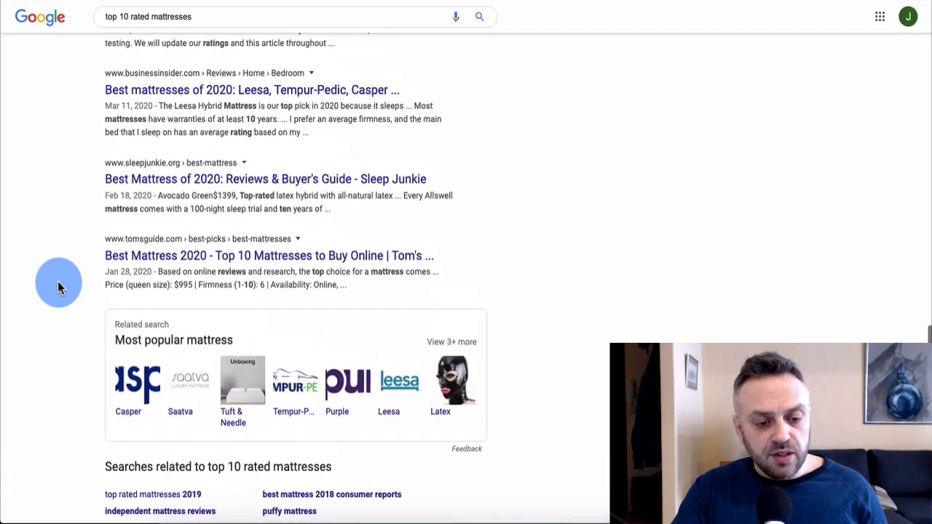
{"action": "scroll", "coordinate": [59, 287], "scroll_direction": "down", "scroll_amount": 1}
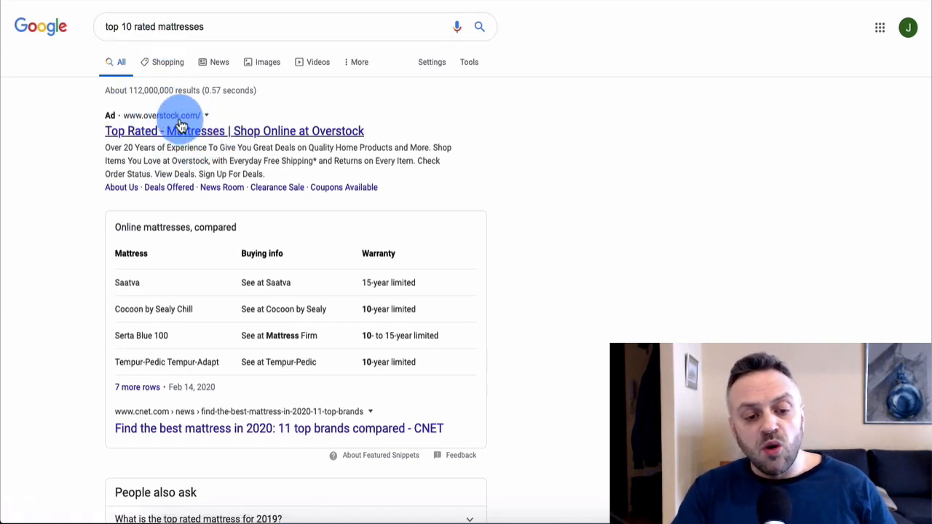
Change the Google query to "top 10 firm mattresses", run it and look through the results
{"action": "left_click", "coordinate": [145, 31]}
{"action": "double_click", "coordinate": [144, 29]}
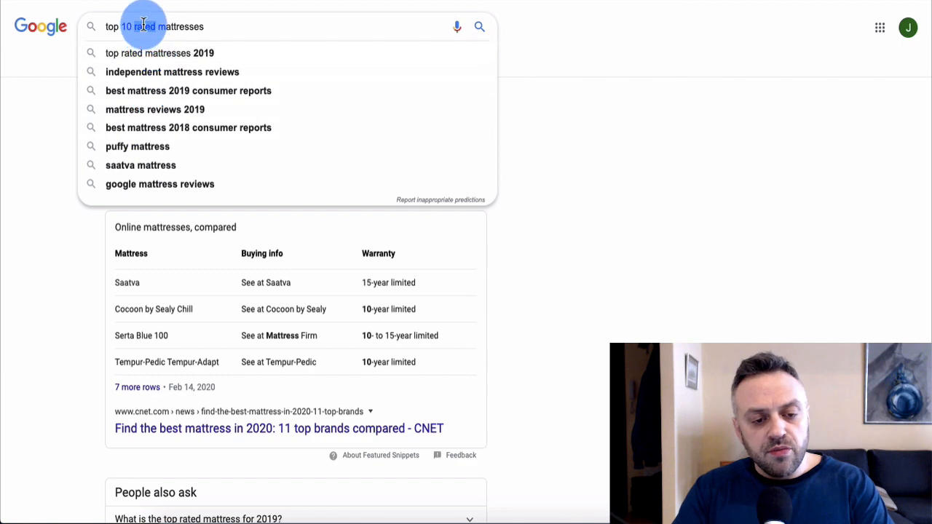
{"action": "type", "text": "firm"}
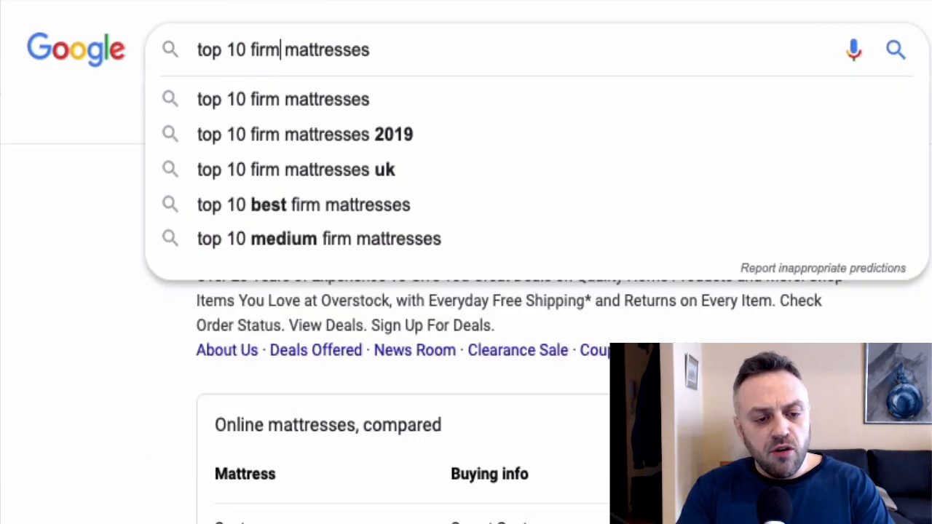
{"action": "key", "text": "Return"}
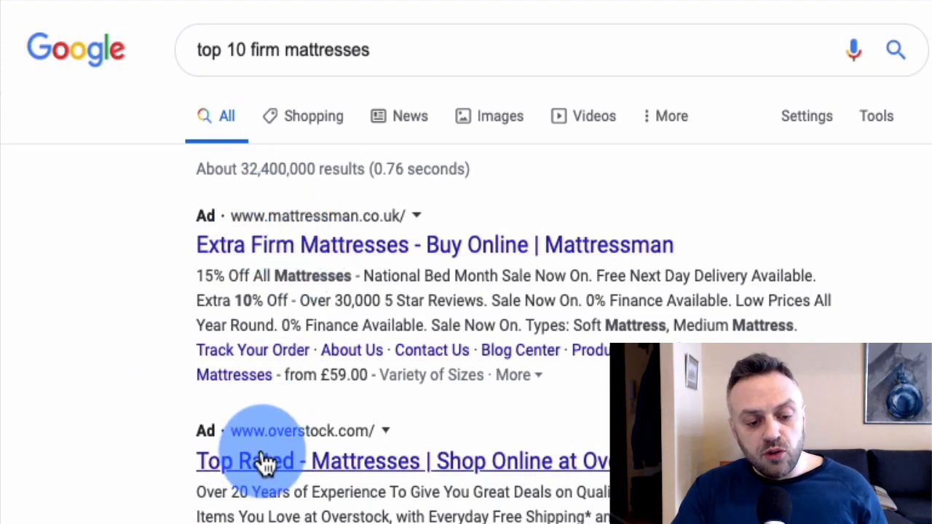
{"action": "scroll", "coordinate": [102, 513], "scroll_direction": "down", "scroll_amount": 20}
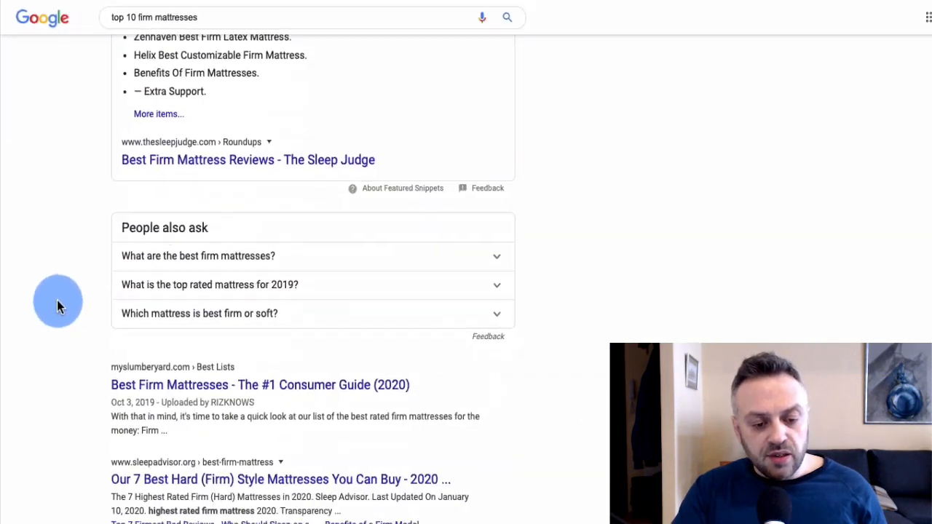
{"action": "scroll", "coordinate": [55, 289], "scroll_direction": "up", "scroll_amount": 20}
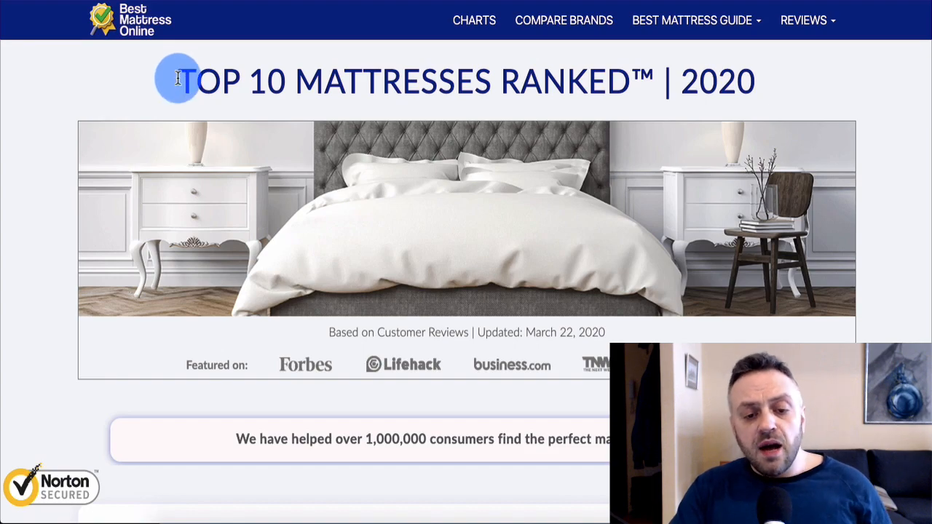
Examine the ranked mattress list on the Best Mattress Online "Top 10 Mattresses Ranked 2020" page
{"action": "scroll", "coordinate": [75, 193], "scroll_direction": "down", "scroll_amount": 10}
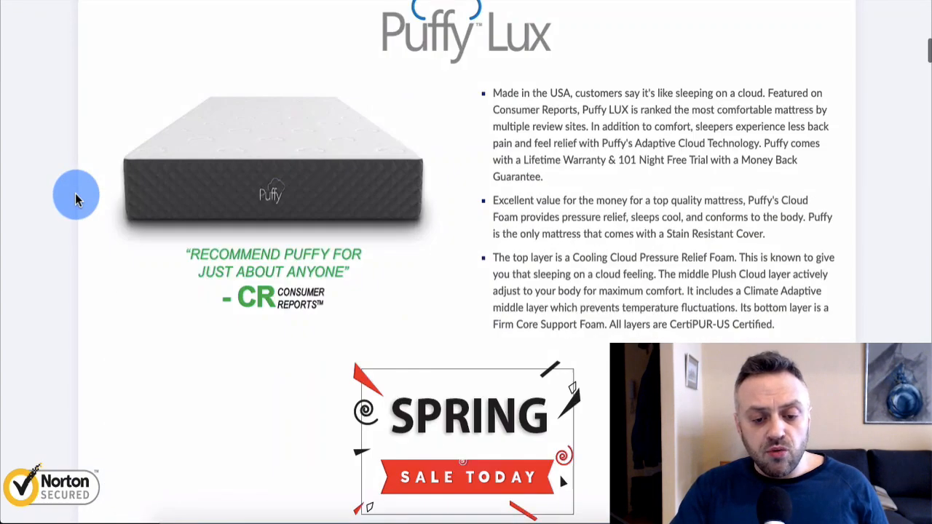
{"action": "scroll", "coordinate": [76, 198], "scroll_direction": "up", "scroll_amount": 10}
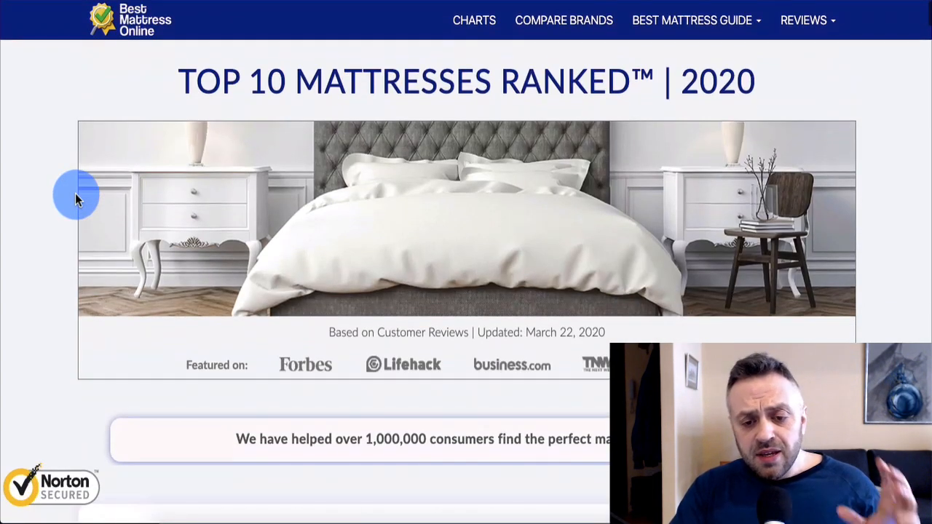
{"action": "scroll", "coordinate": [76, 198], "scroll_direction": "down", "scroll_amount": 15}
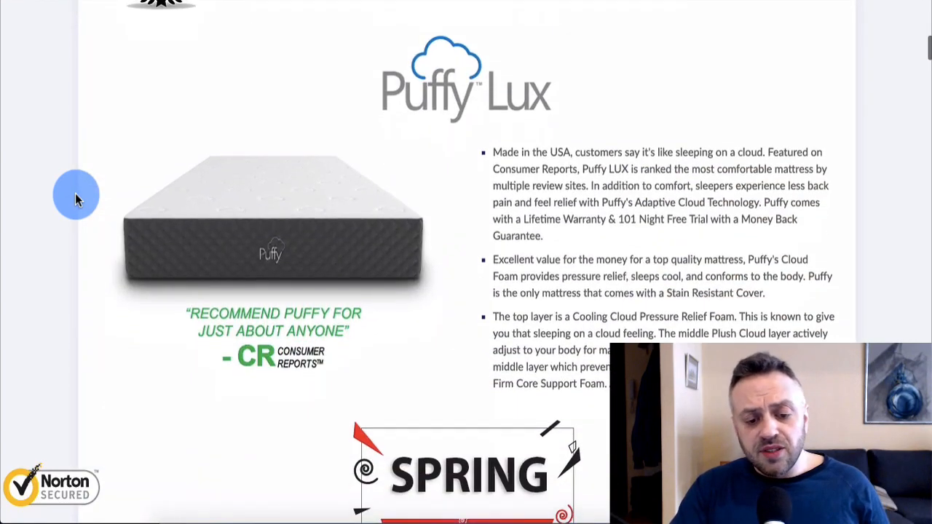
{"action": "scroll", "coordinate": [76, 198], "scroll_direction": "down", "scroll_amount": 10}
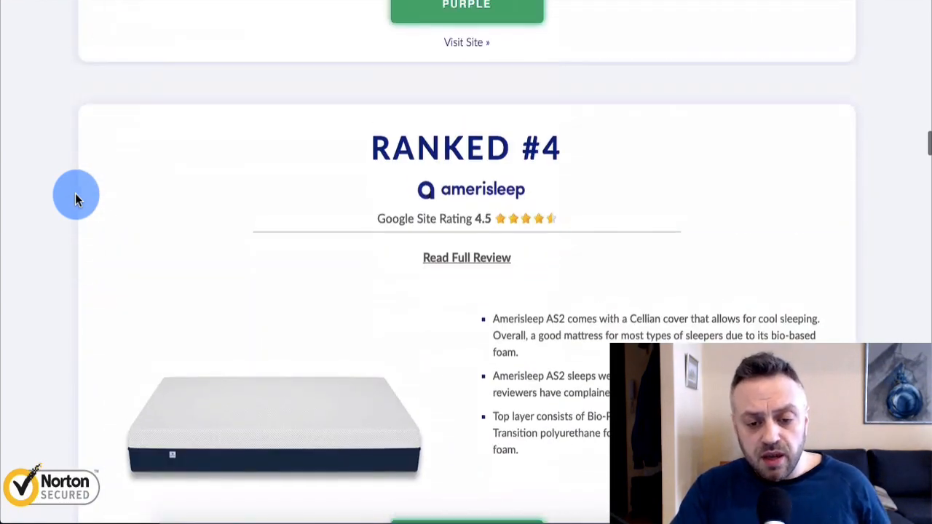
{"action": "scroll", "coordinate": [76, 198], "scroll_direction": "up", "scroll_amount": 20}
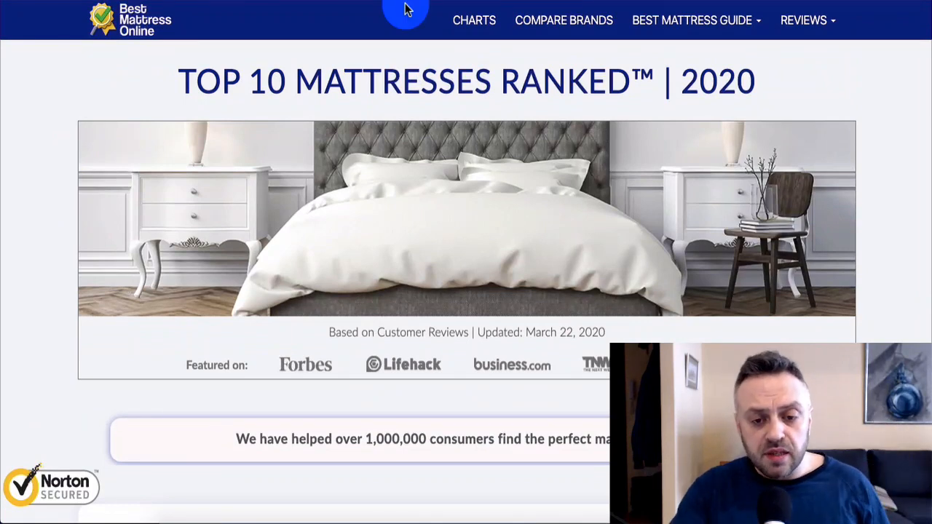
Return to the "top 10 firm mattresses" results and open The Sleep Judge's "Best Firm Mattress Reviews" article
{"action": "left_click", "coordinate": [262, 2]}
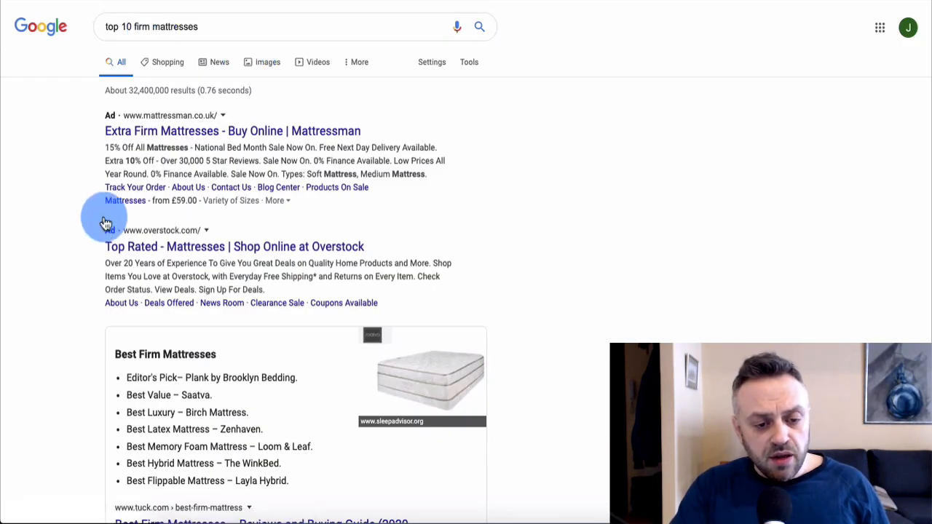
{"action": "scroll", "coordinate": [63, 282], "scroll_direction": "down", "scroll_amount": 6}
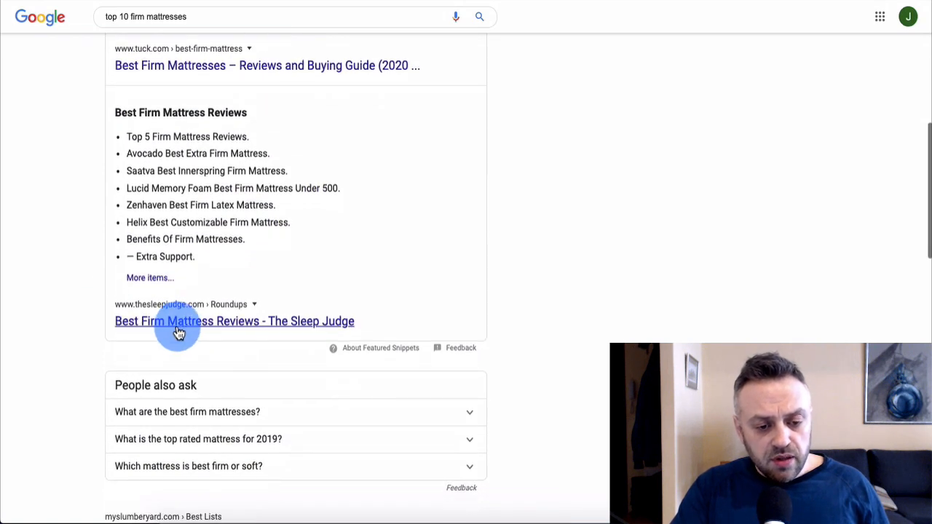
{"action": "left_click", "coordinate": [179, 325]}
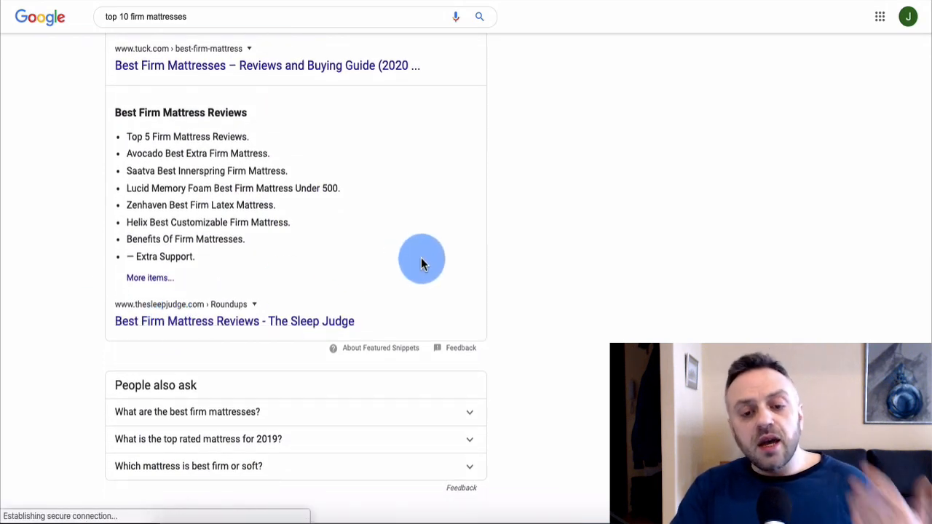
Skim the article and examine the site's Best Mattresses, Mattress Reviews and Sleep Resources categories
{"action": "scroll", "coordinate": [337, 310], "scroll_direction": "down", "scroll_amount": 9}
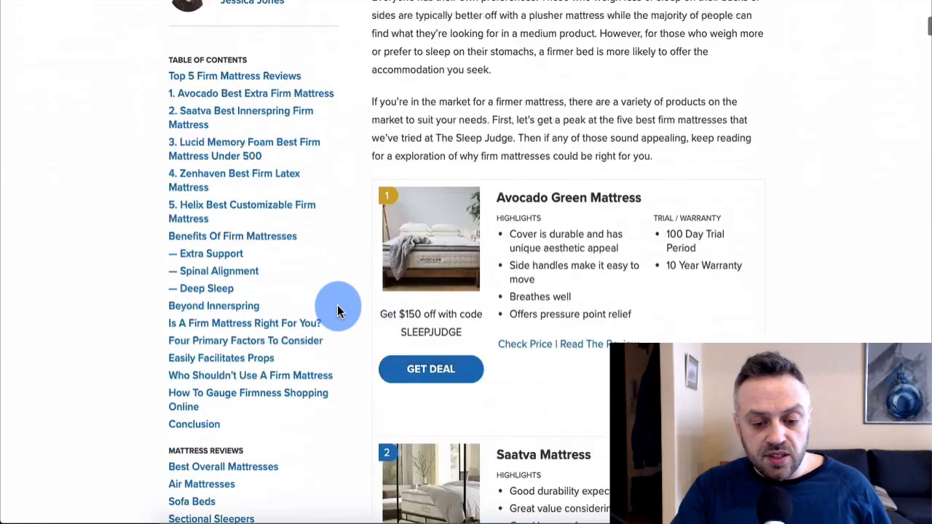
{"action": "scroll", "coordinate": [337, 305], "scroll_direction": "up", "scroll_amount": 7}
{"action": "scroll", "coordinate": [432, 211], "scroll_direction": "up", "scroll_amount": 5}
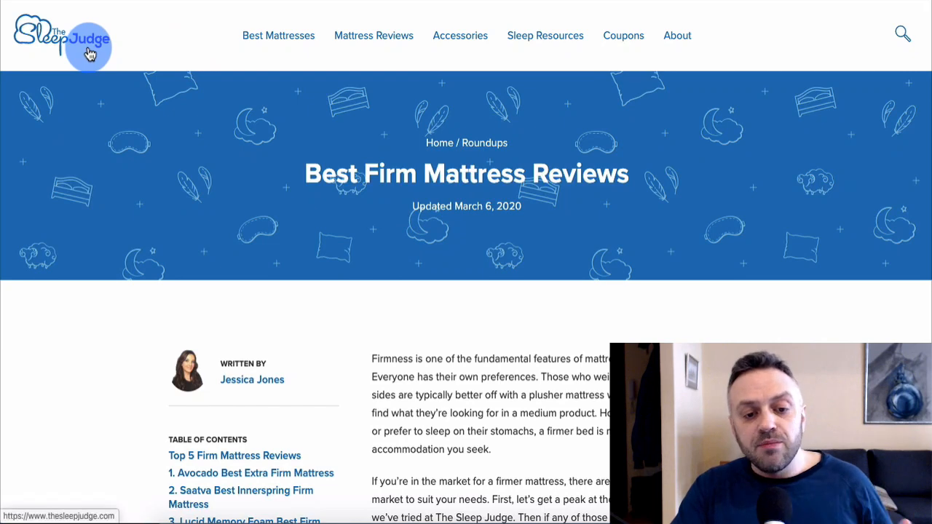
{"action": "mouse_move", "coordinate": [275, 47]}
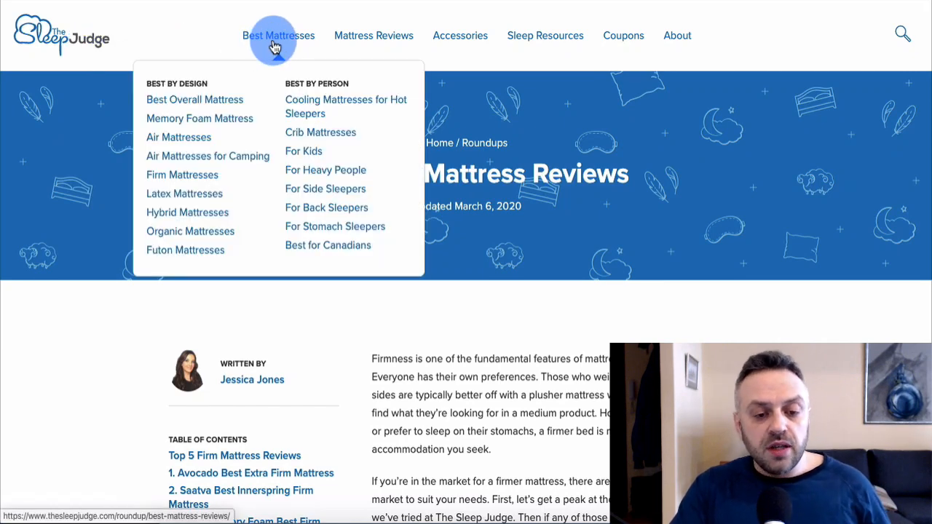
{"action": "mouse_move", "coordinate": [393, 48]}
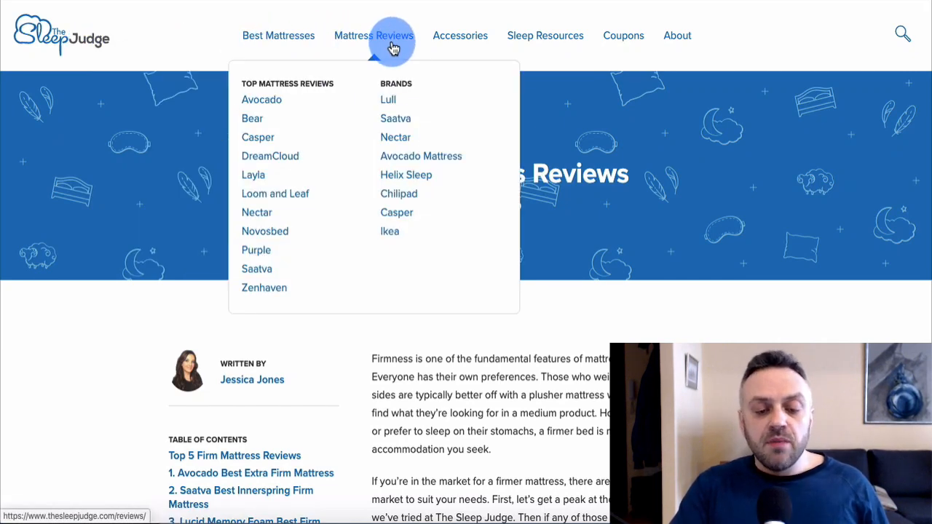
{"action": "mouse_move", "coordinate": [553, 50]}
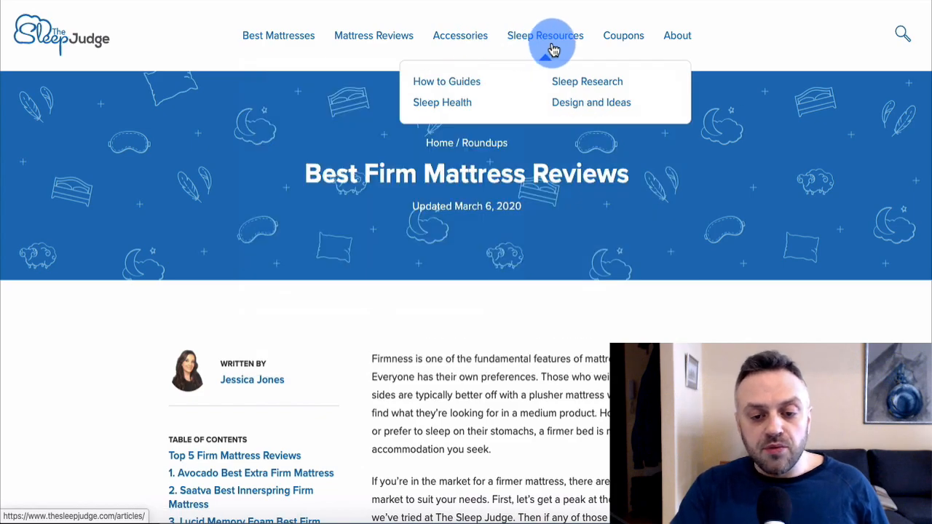
Examine the article's introduction, table of contents and first ranked mattress entries with their deal offers
{"action": "scroll", "coordinate": [441, 233], "scroll_direction": "down", "scroll_amount": 10}
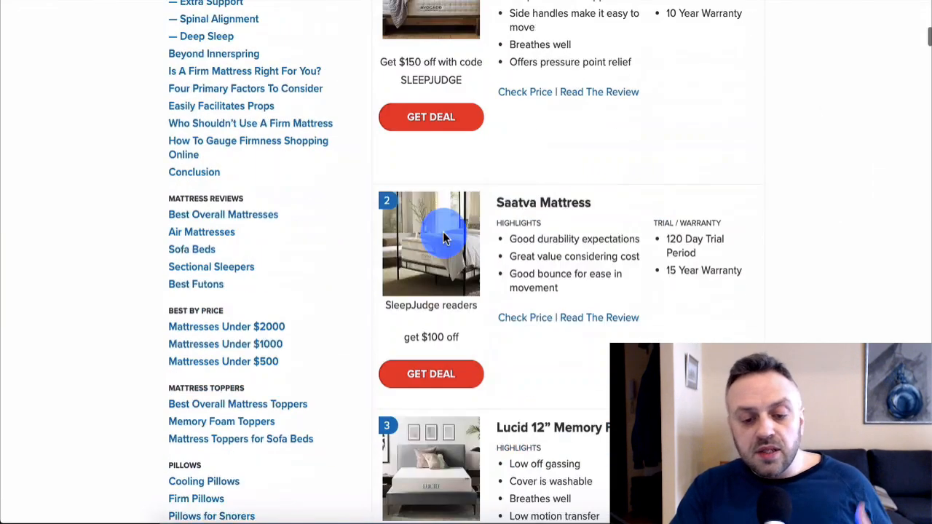
{"action": "scroll", "coordinate": [442, 236], "scroll_direction": "up", "scroll_amount": 10}
{"action": "scroll", "coordinate": [443, 237], "scroll_direction": "down", "scroll_amount": 2}
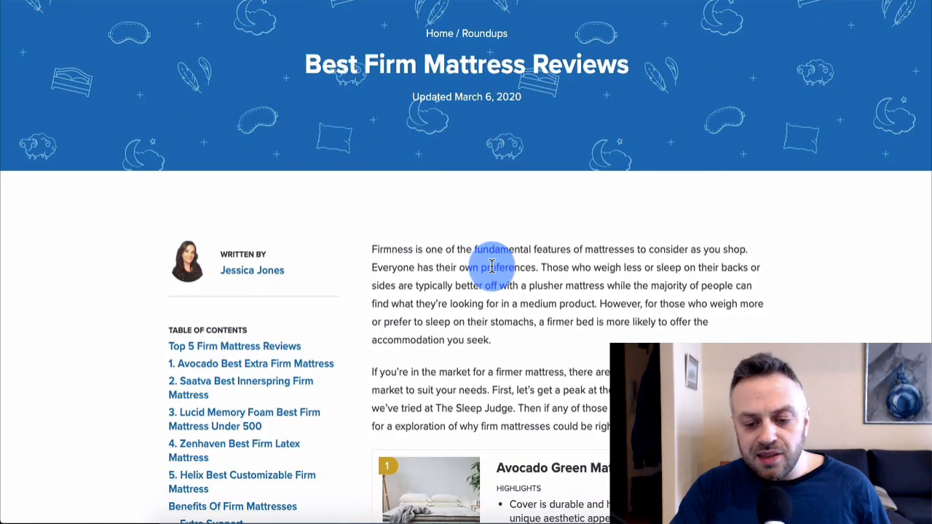
{"action": "scroll", "coordinate": [492, 266], "scroll_direction": "down", "scroll_amount": 3}
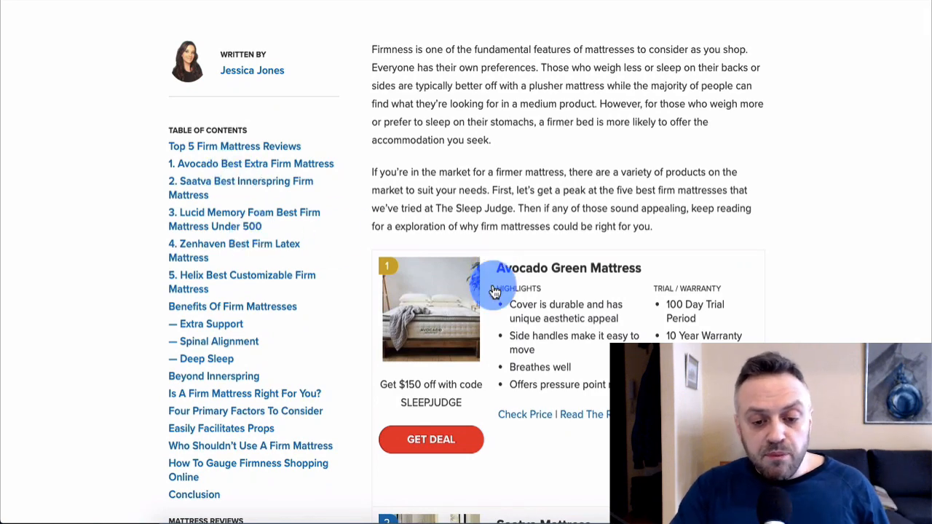
{"action": "scroll", "coordinate": [487, 210], "scroll_direction": "up", "scroll_amount": 4}
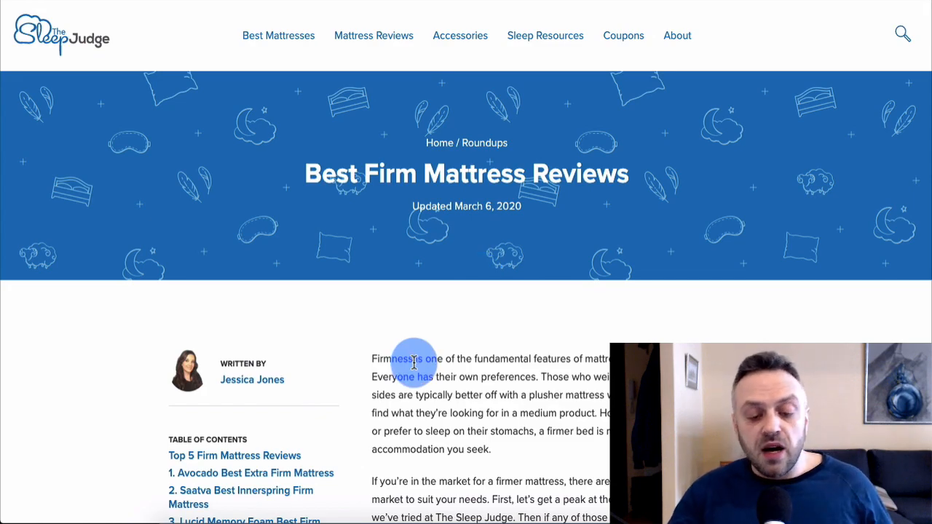
{"action": "scroll", "coordinate": [413, 362], "scroll_direction": "down", "scroll_amount": 8}
{"action": "scroll", "coordinate": [416, 368], "scroll_direction": "up", "scroll_amount": 6}
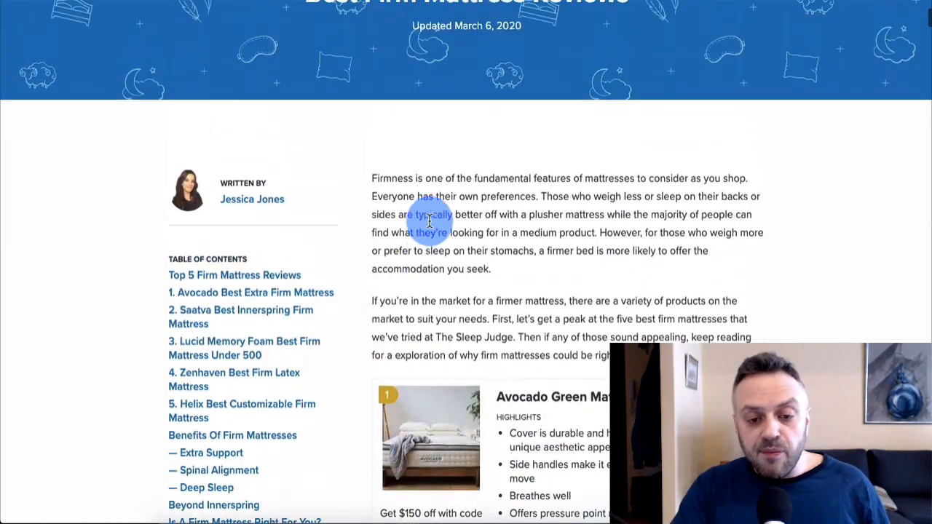
Review the article's ranked list through the Helix Mattress entry and the start of the Top 5 Firm Mattress Reviews section
{"action": "scroll", "coordinate": [427, 208], "scroll_direction": "down", "scroll_amount": 8}
{"action": "scroll", "coordinate": [429, 227], "scroll_direction": "down", "scroll_amount": 12}
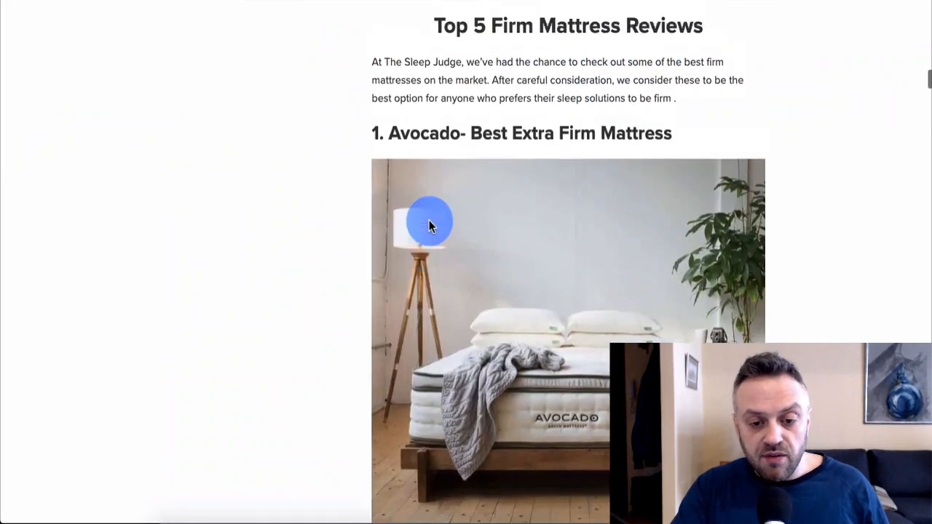
{"action": "scroll", "coordinate": [429, 222], "scroll_direction": "up", "scroll_amount": 3}
{"action": "scroll", "coordinate": [505, 243], "scroll_direction": "up", "scroll_amount": 2}
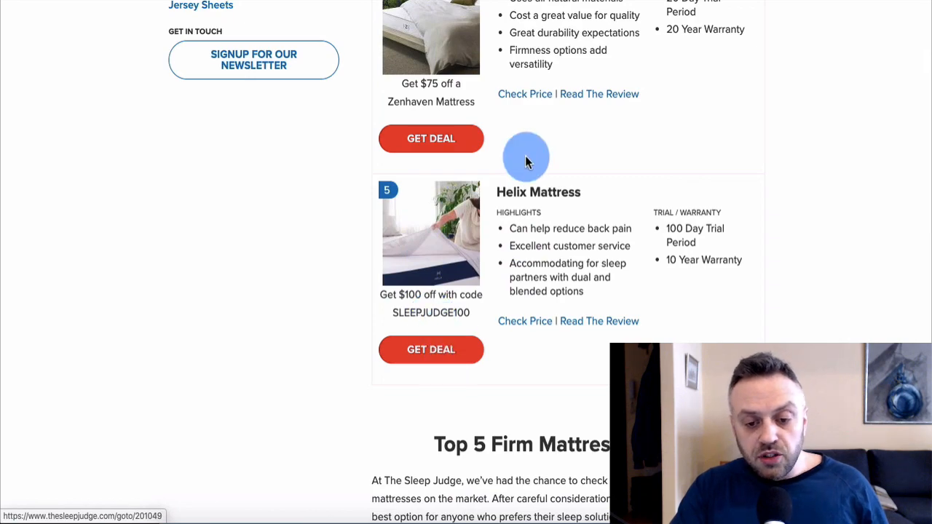
{"action": "scroll", "coordinate": [533, 197], "scroll_direction": "up", "scroll_amount": 3}
{"action": "scroll", "coordinate": [485, 156], "scroll_direction": "up", "scroll_amount": 12}
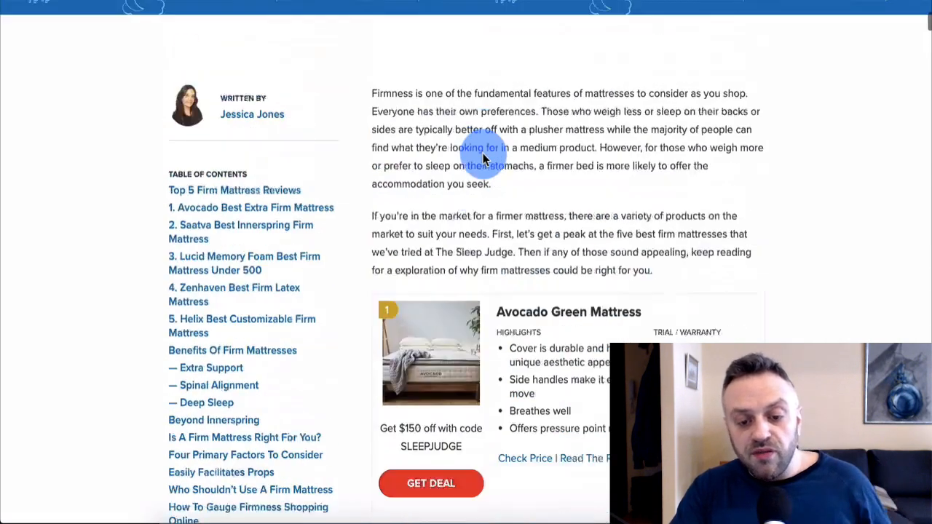
{"action": "scroll", "coordinate": [482, 154], "scroll_direction": "up", "scroll_amount": 1}
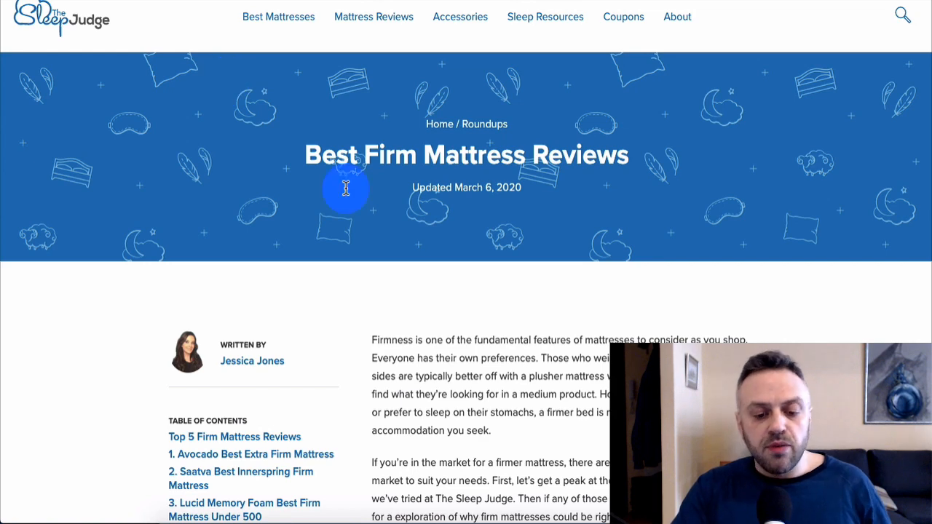
{"action": "scroll", "coordinate": [371, 227], "scroll_direction": "down", "scroll_amount": 1}
{"action": "scroll", "coordinate": [372, 227], "scroll_direction": "up", "scroll_amount": 2}
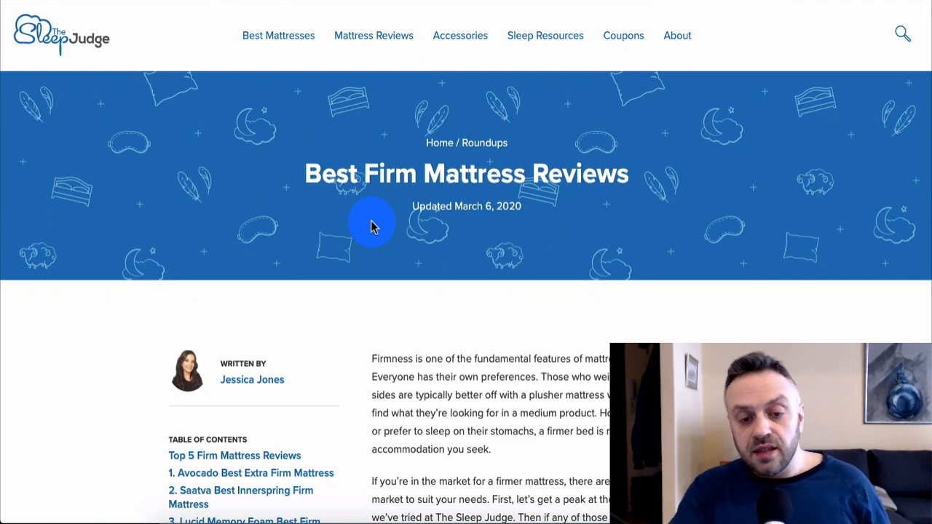
Examine the article's table of contents and its mattress, price, topper, pillow and sheet categories beside the ranked mattress list
{"action": "scroll", "coordinate": [371, 227], "scroll_direction": "down", "scroll_amount": 15}
{"action": "scroll", "coordinate": [372, 227], "scroll_direction": "up", "scroll_amount": 10}
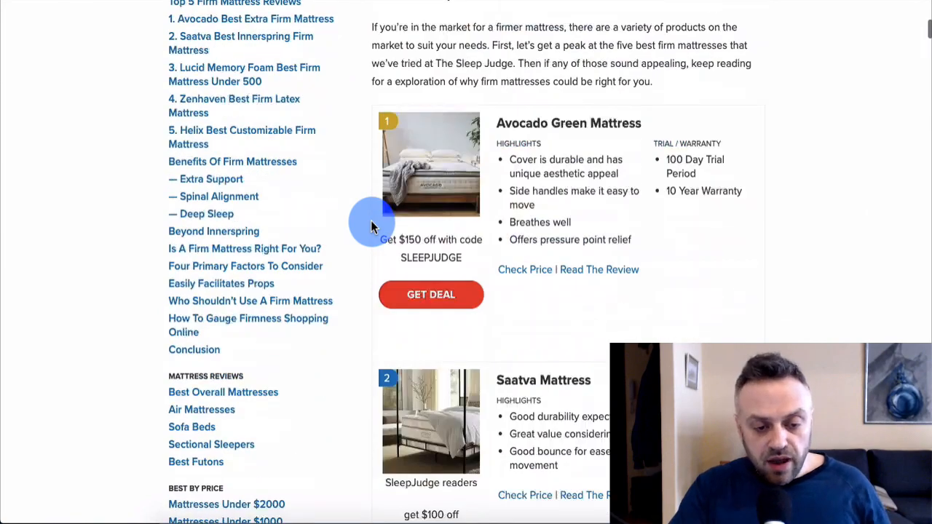
{"action": "scroll", "coordinate": [371, 227], "scroll_direction": "down", "scroll_amount": 9}
{"action": "scroll", "coordinate": [370, 225], "scroll_direction": "up", "scroll_amount": 5}
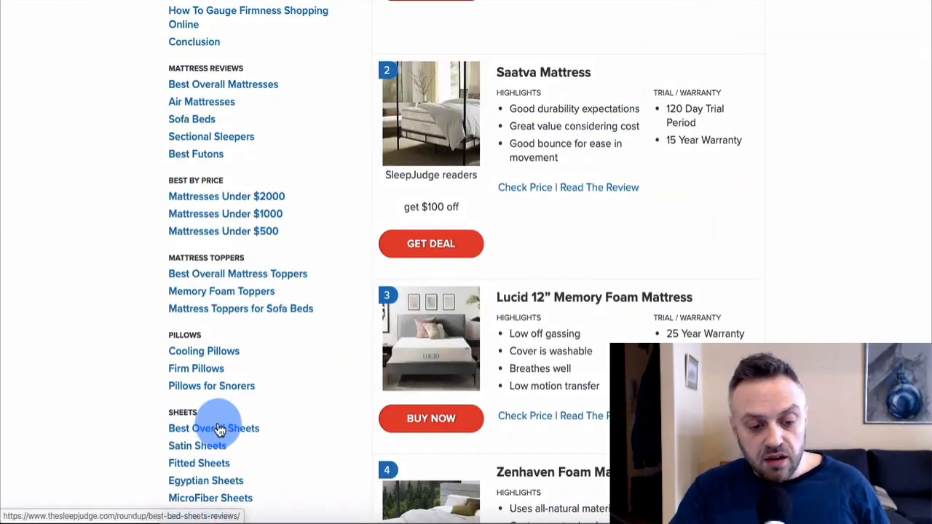
{"action": "scroll", "coordinate": [219, 429], "scroll_direction": "down", "scroll_amount": 1}
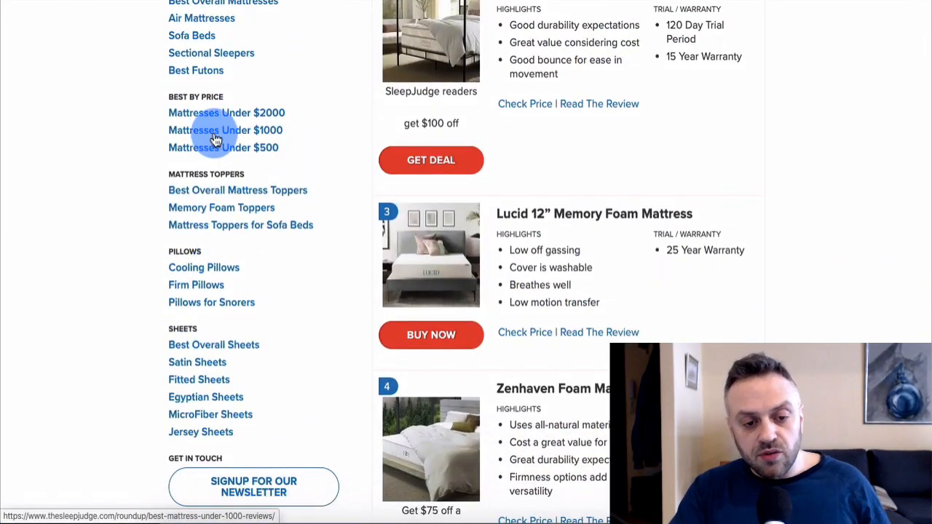
{"action": "scroll", "coordinate": [216, 138], "scroll_direction": "up", "scroll_amount": 3}
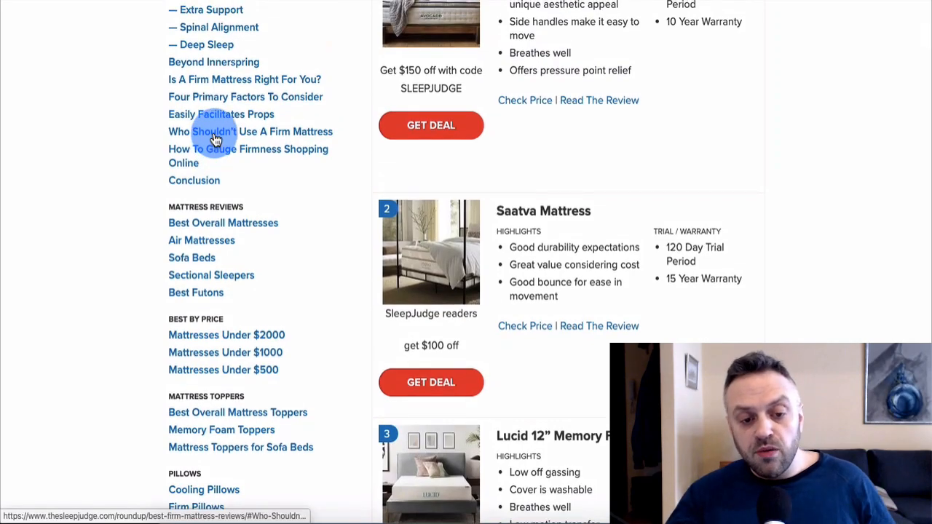
{"action": "scroll", "coordinate": [216, 138], "scroll_direction": "down", "scroll_amount": 9}
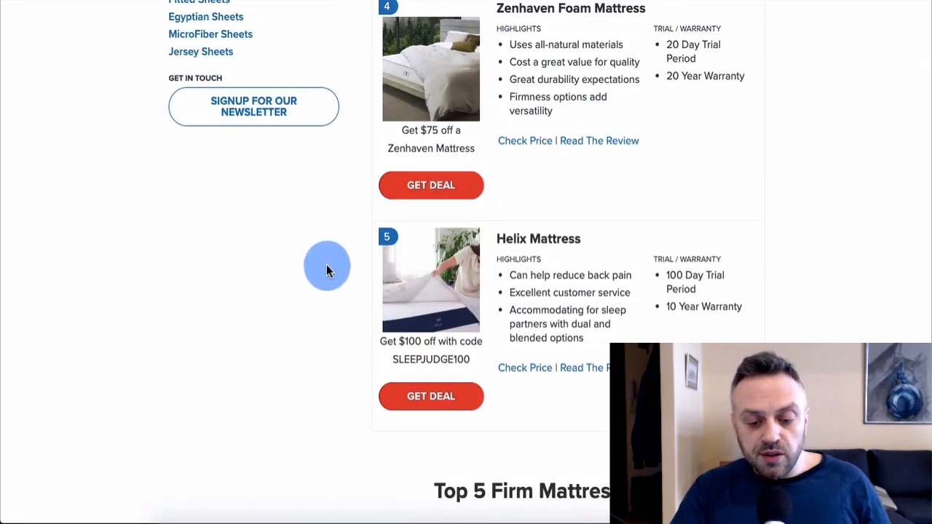
Review the article's detailed Avocado and Saatva sections, including the specs, pros, cons and purchase links
{"action": "scroll", "coordinate": [326, 264], "scroll_direction": "down", "scroll_amount": 7}
{"action": "scroll", "coordinate": [326, 268], "scroll_direction": "up", "scroll_amount": 15}
{"action": "scroll", "coordinate": [326, 268], "scroll_direction": "down", "scroll_amount": 20}
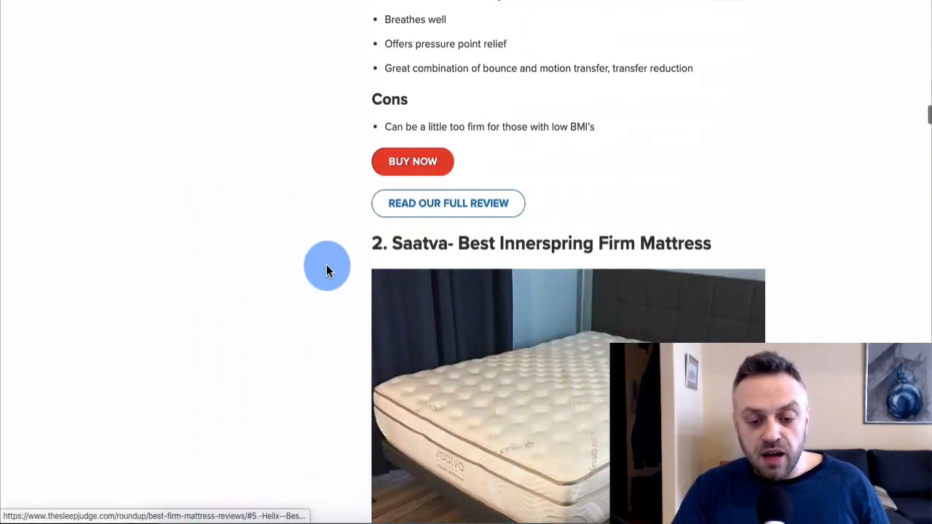
{"action": "scroll", "coordinate": [346, 195], "scroll_direction": "up", "scroll_amount": 5}
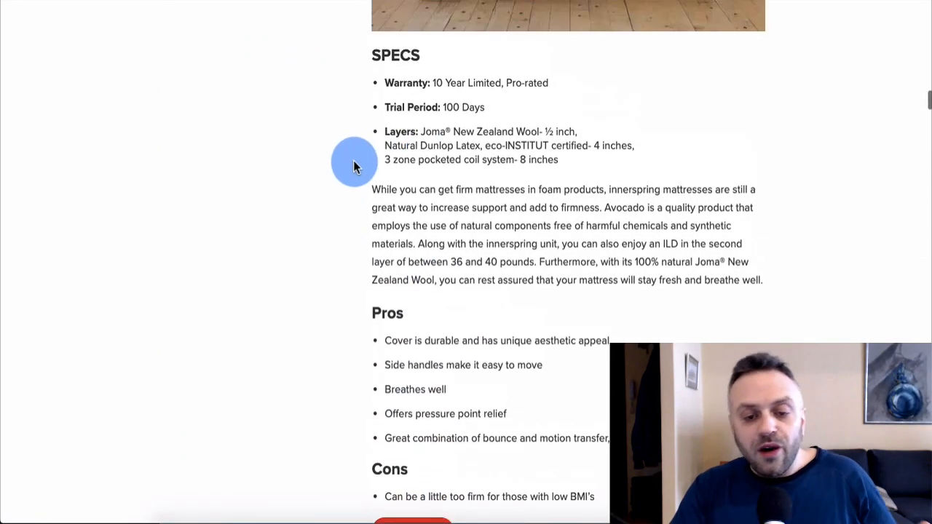
{"action": "scroll", "coordinate": [355, 220], "scroll_direction": "up", "scroll_amount": 20}
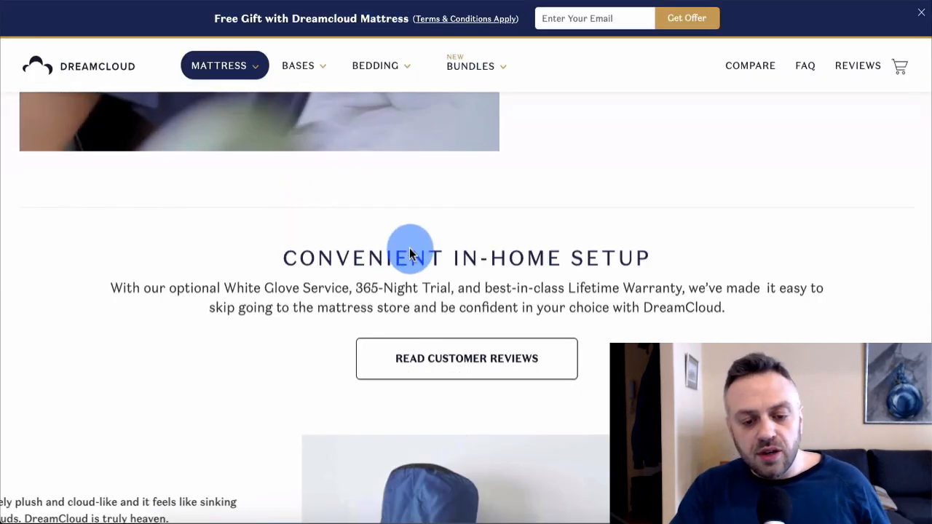
Compare DreamCloud's product page with the Sleep Judge article's deal offers and its in-depth mattress reviews
{"action": "scroll", "coordinate": [235, 229], "scroll_direction": "up", "scroll_amount": 10}
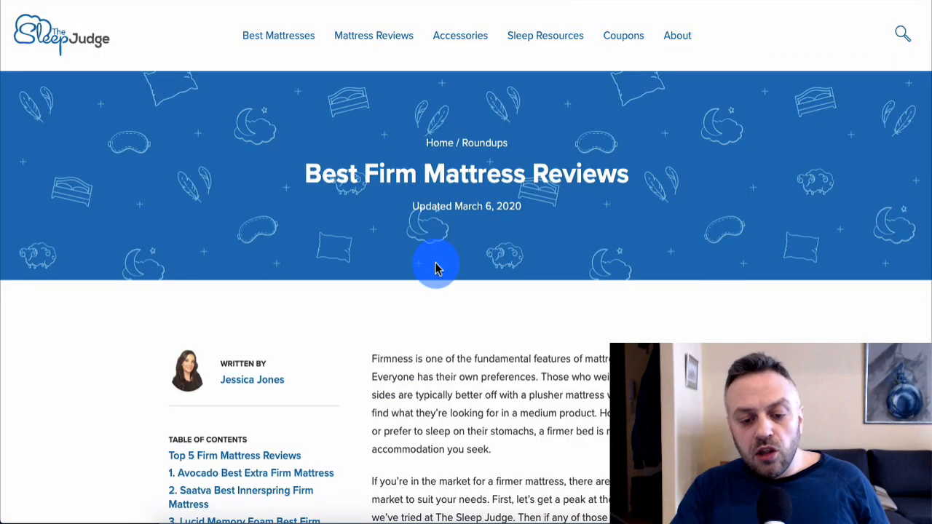
{"action": "scroll", "coordinate": [437, 267], "scroll_direction": "down", "scroll_amount": 15}
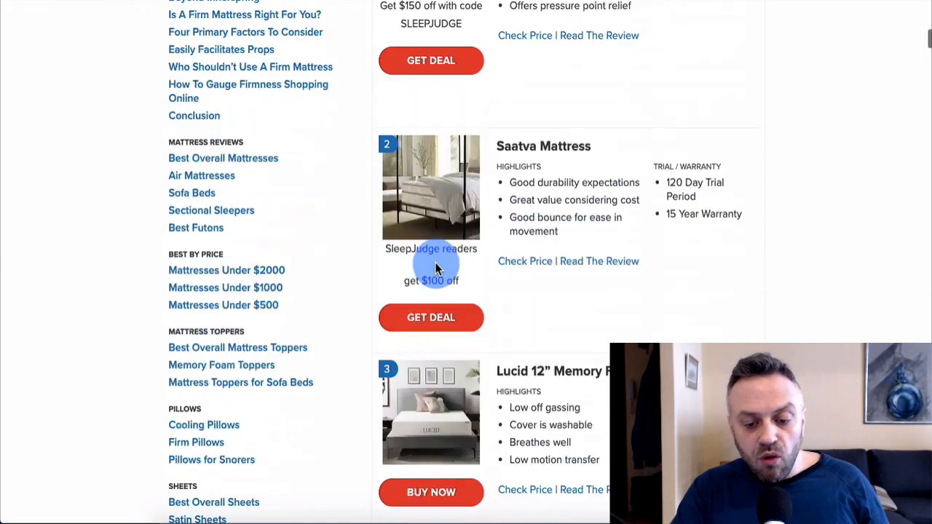
{"action": "scroll", "coordinate": [517, 66], "scroll_direction": "up", "scroll_amount": 3}
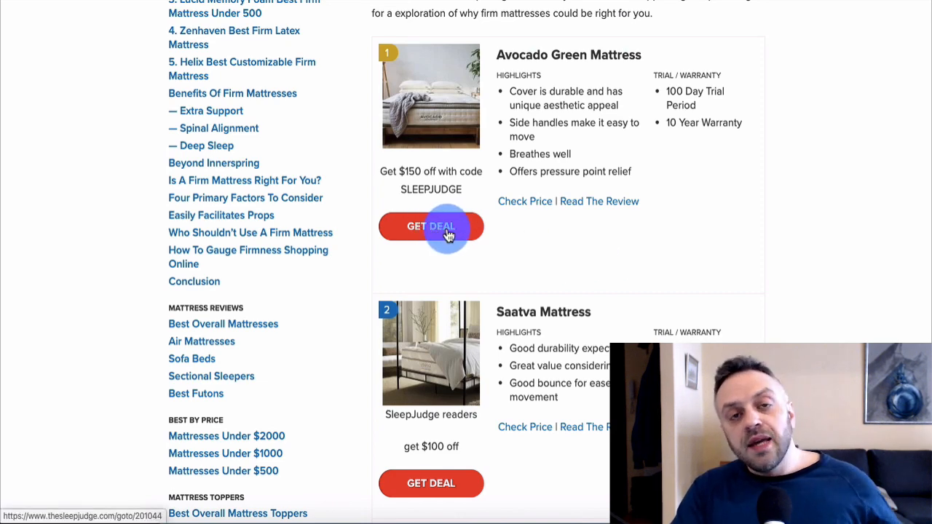
{"action": "scroll", "coordinate": [447, 233], "scroll_direction": "up", "scroll_amount": 7}
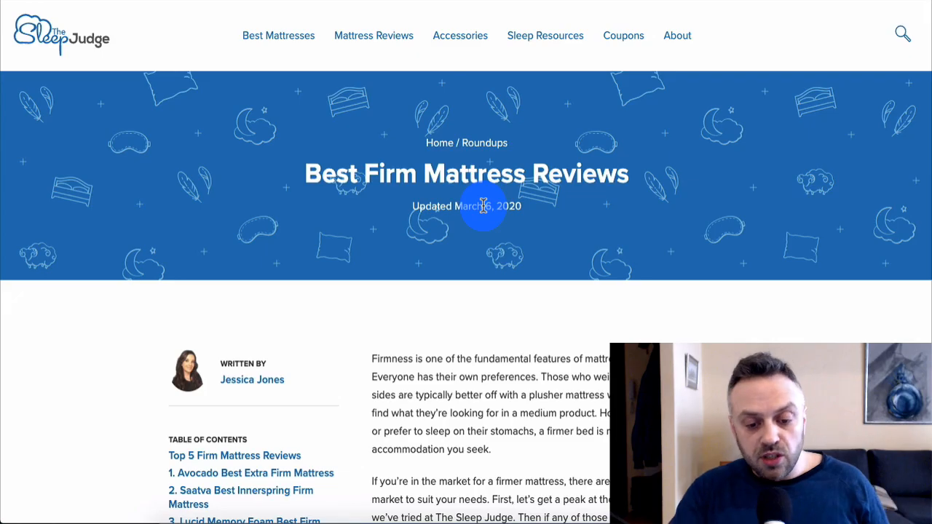
{"action": "scroll", "coordinate": [483, 206], "scroll_direction": "down", "scroll_amount": 20}
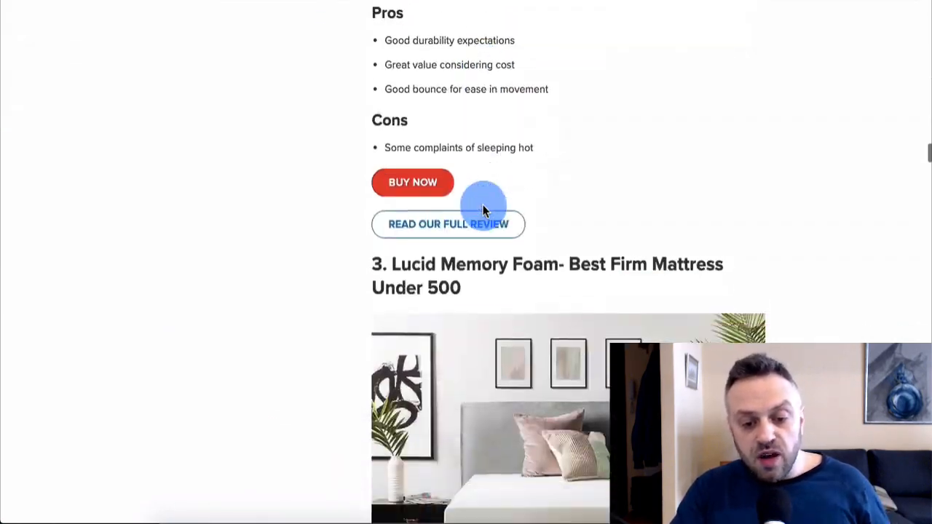
{"action": "scroll", "coordinate": [483, 207], "scroll_direction": "up", "scroll_amount": 20}
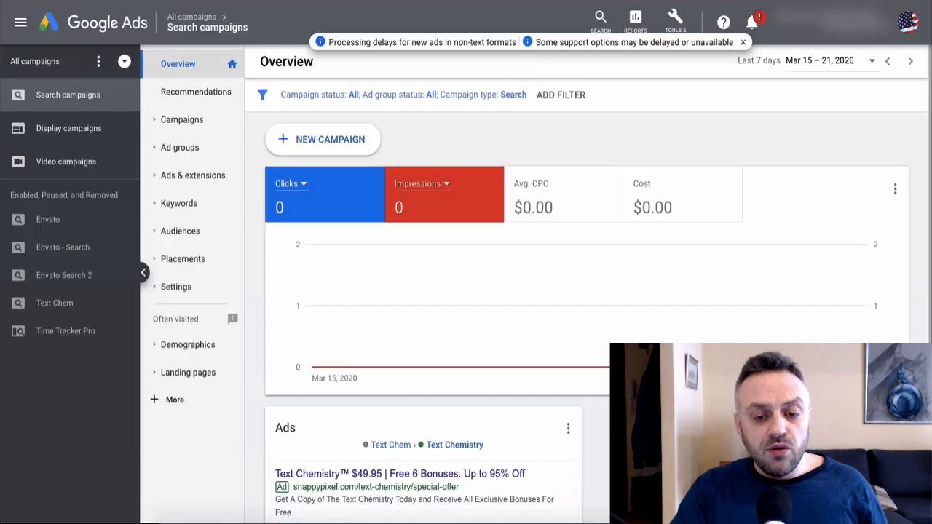
Switch to Google Ads, dismiss the notice and start a Search campaign with the Website traffic goal
{"action": "left_click", "coordinate": [742, 42]}
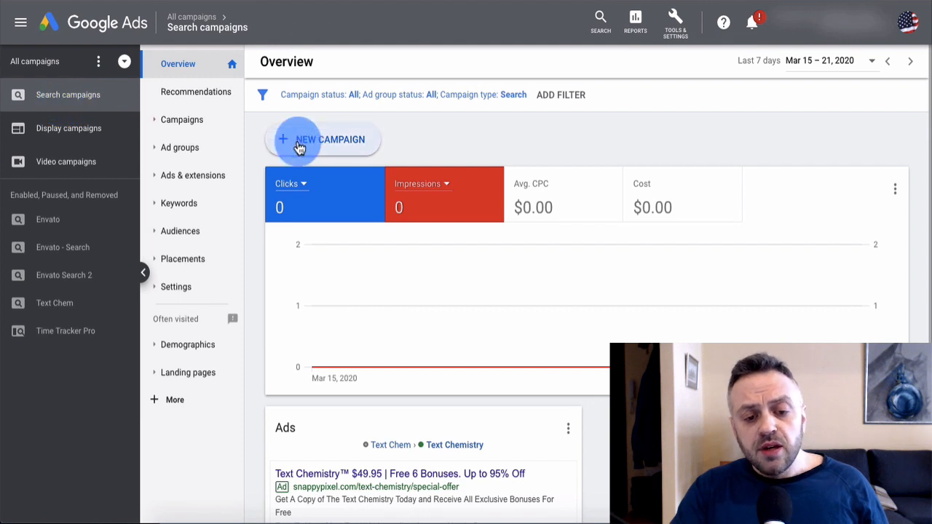
{"action": "left_click", "coordinate": [343, 142]}
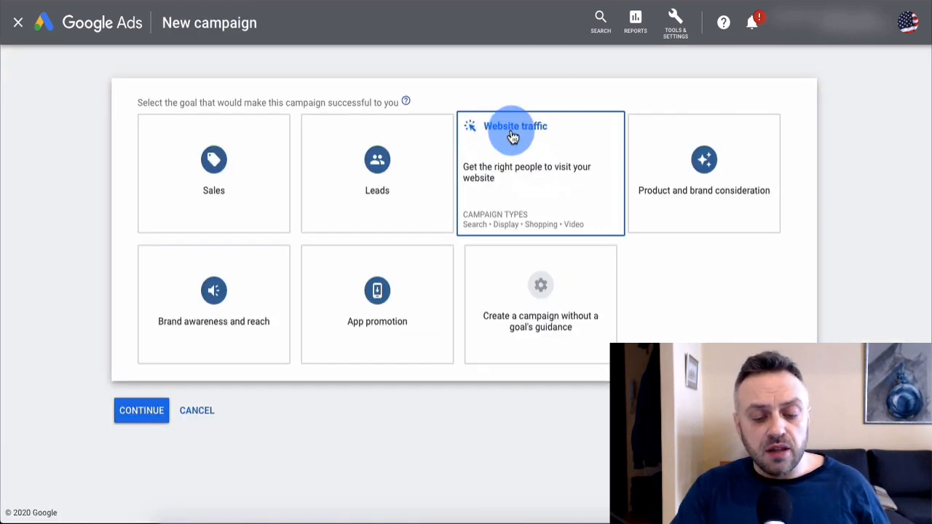
{"action": "left_click", "coordinate": [535, 171]}
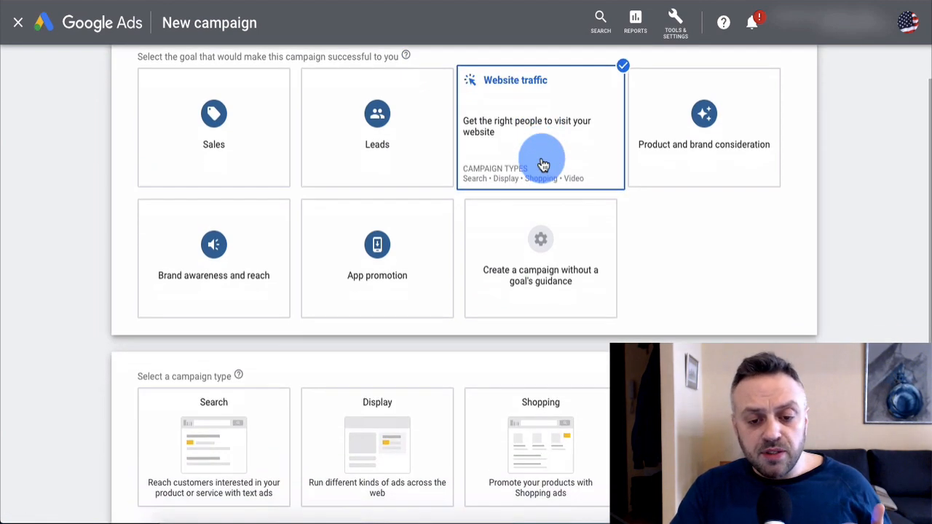
{"action": "left_click", "coordinate": [240, 381]}
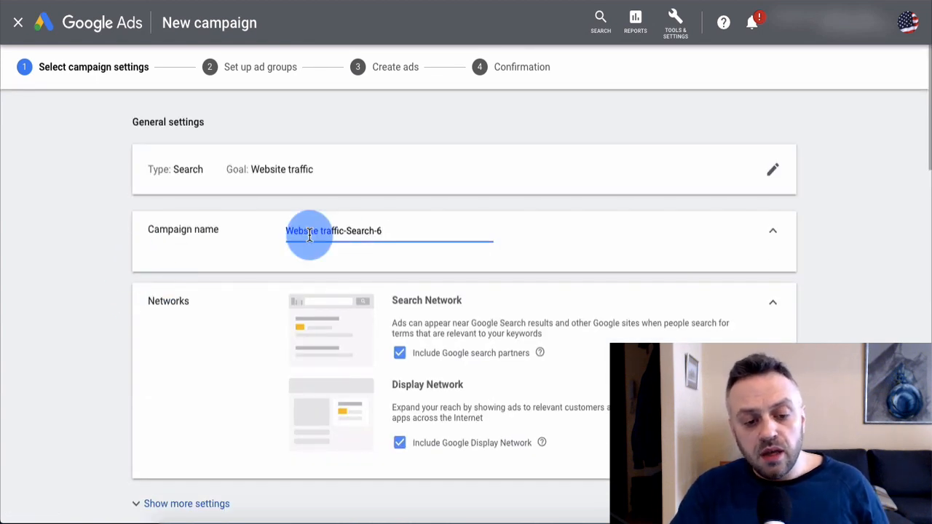
Name the campaign C1 and exclude the Google Display Network from its networks
{"action": "left_click_drag", "start_coordinate": [393, 230], "coordinate": [282, 237]}
{"action": "type", "text": "C1"}
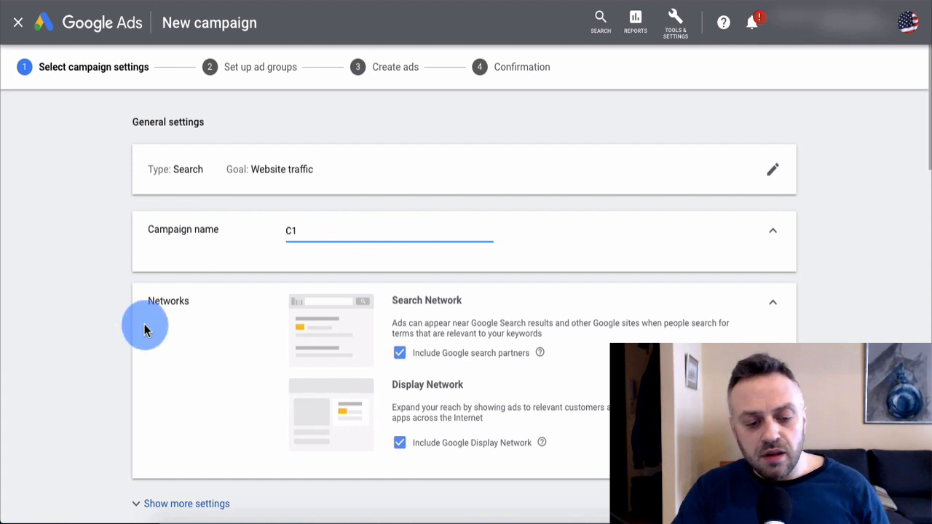
{"action": "left_click", "coordinate": [108, 334]}
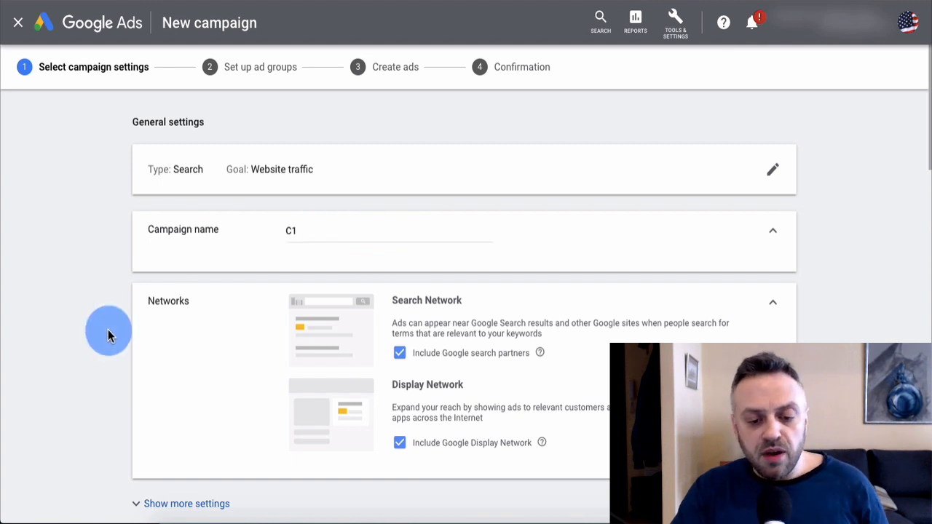
{"action": "scroll", "coordinate": [109, 335], "scroll_direction": "down", "scroll_amount": 1}
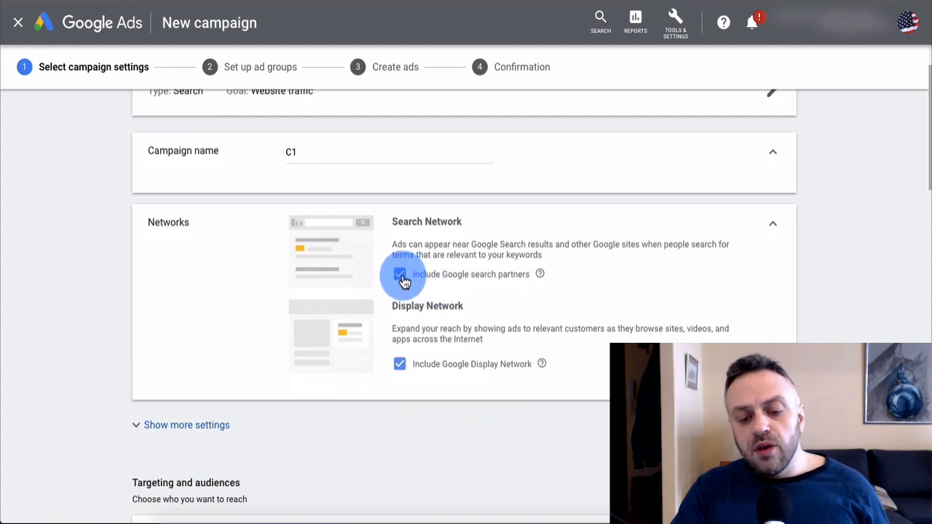
{"action": "left_click", "coordinate": [400, 365]}
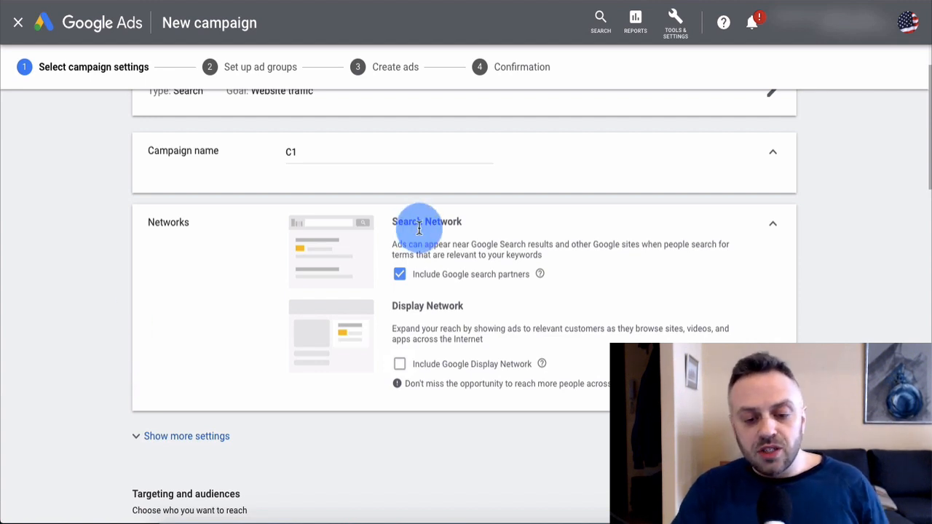
Check the DreamCloud offer details and limit the campaign's United States targeting to people in or regularly in the targeted locations
{"action": "scroll", "coordinate": [65, 369], "scroll_direction": "down", "scroll_amount": 5}
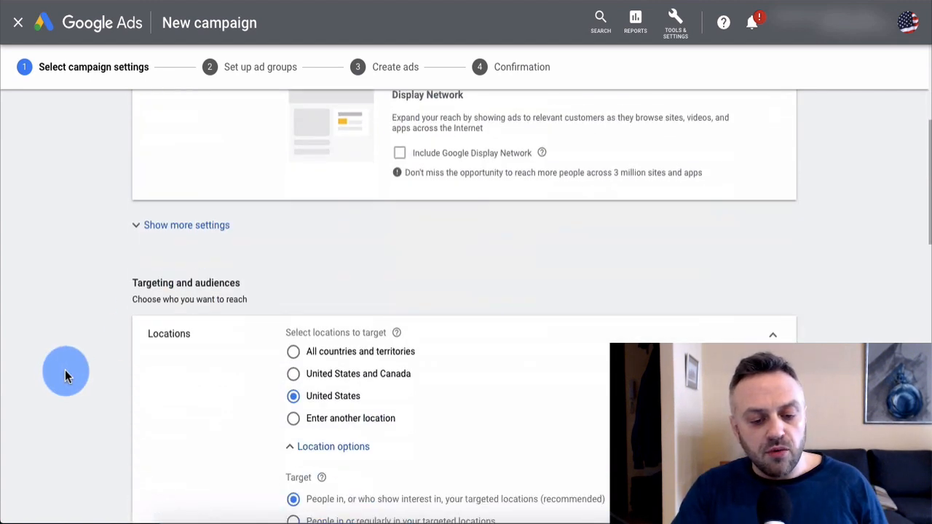
{"action": "scroll", "coordinate": [86, 289], "scroll_direction": "down", "scroll_amount": 1}
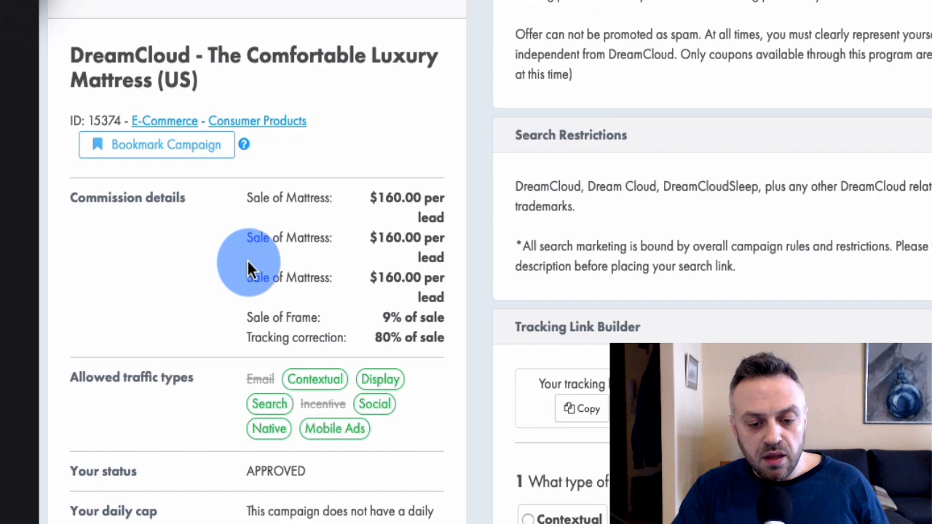
{"action": "scroll", "coordinate": [244, 240], "scroll_direction": "down", "scroll_amount": 3}
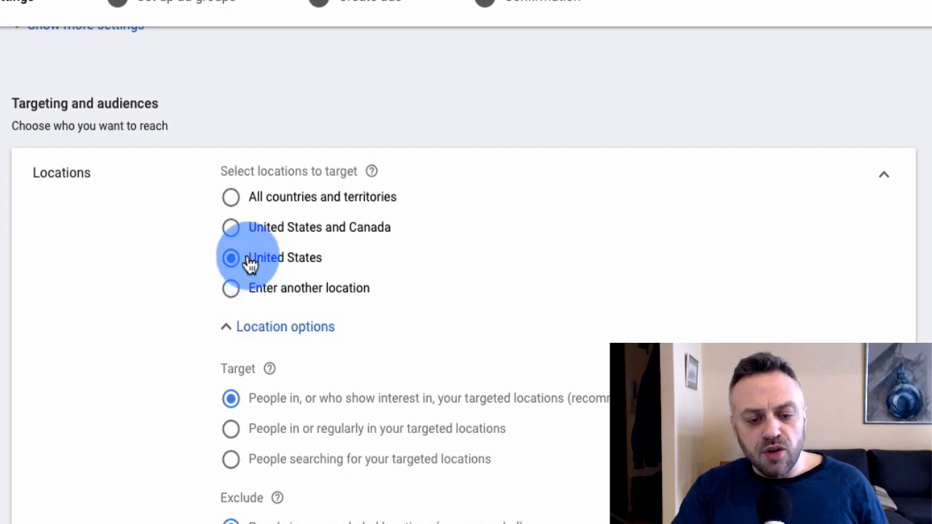
{"action": "scroll", "coordinate": [149, 374], "scroll_direction": "down", "scroll_amount": 1}
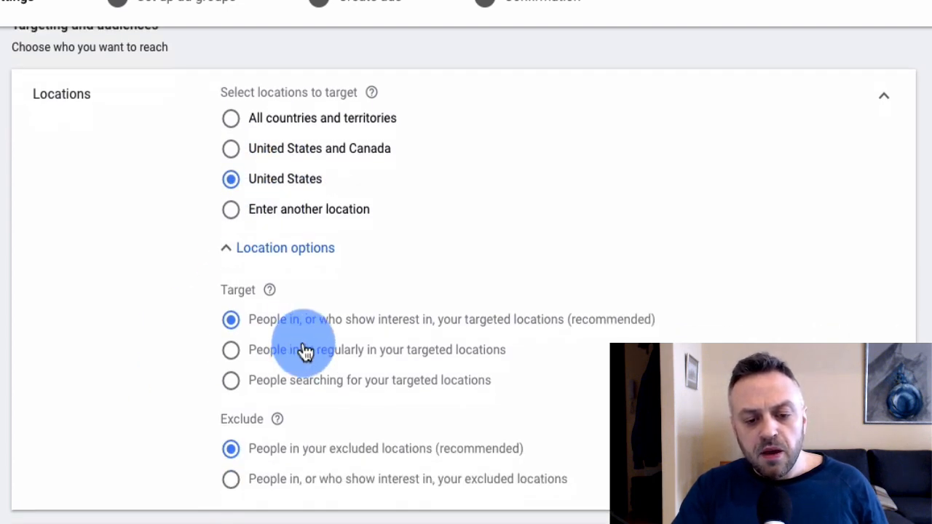
{"action": "left_click", "coordinate": [231, 353]}
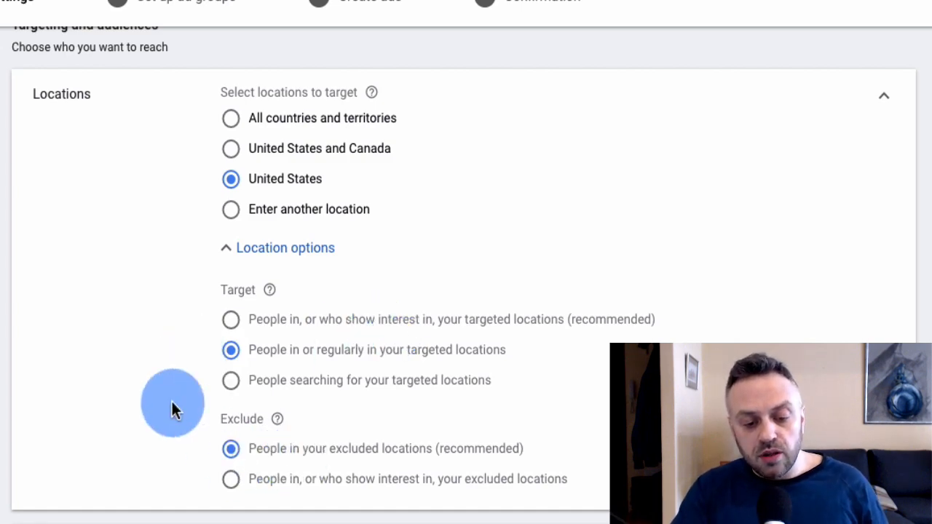
Search the campaign's audiences for "mattress", add the Mattresses in-market audience and review the audience targeting setting
{"action": "scroll", "coordinate": [172, 407], "scroll_direction": "down", "scroll_amount": 5}
{"action": "scroll", "coordinate": [181, 398], "scroll_direction": "down", "scroll_amount": 3}
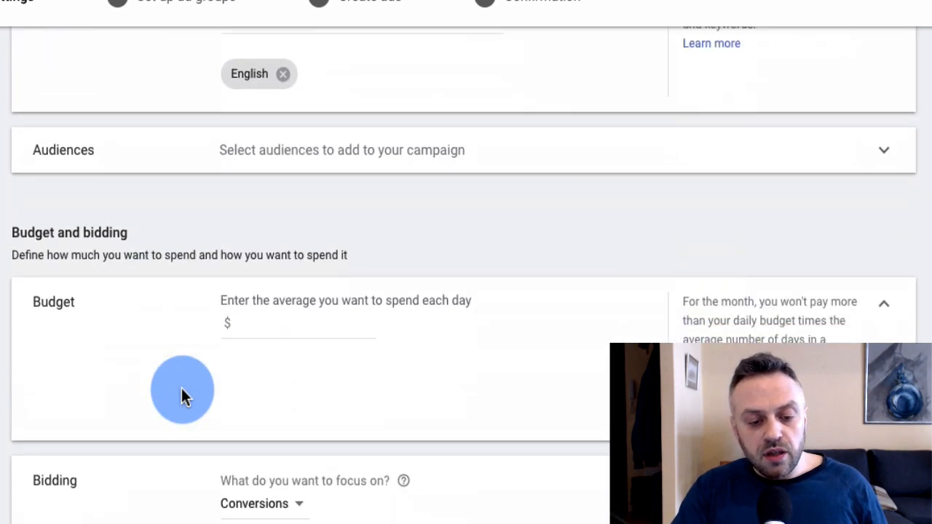
{"action": "scroll", "coordinate": [182, 393], "scroll_direction": "up", "scroll_amount": 1}
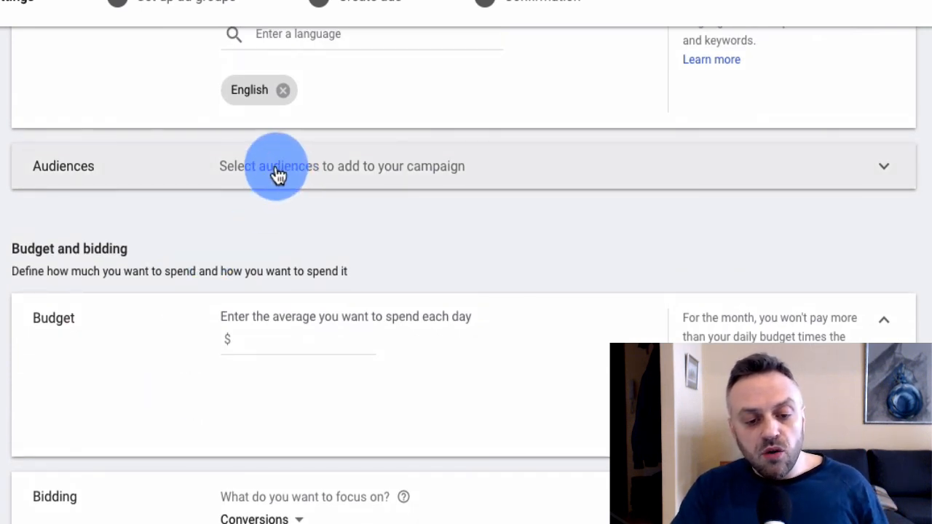
{"action": "left_click", "coordinate": [278, 173]}
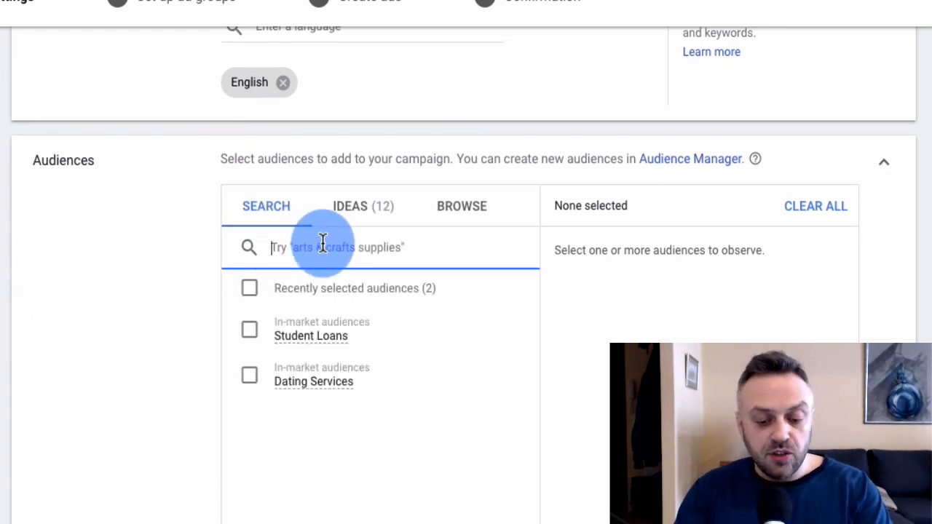
{"action": "type", "text": "mattress"}
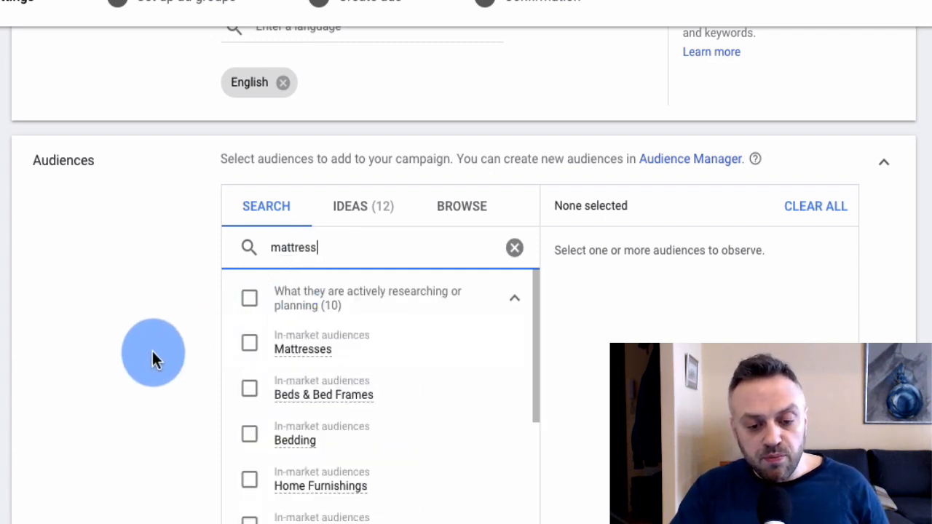
{"action": "scroll", "coordinate": [148, 357], "scroll_direction": "down", "scroll_amount": 1}
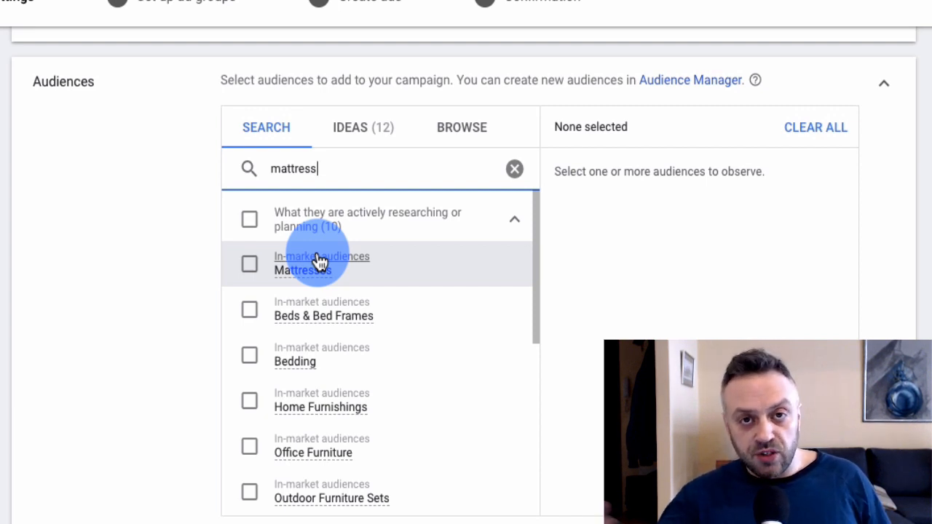
{"action": "left_click", "coordinate": [251, 266]}
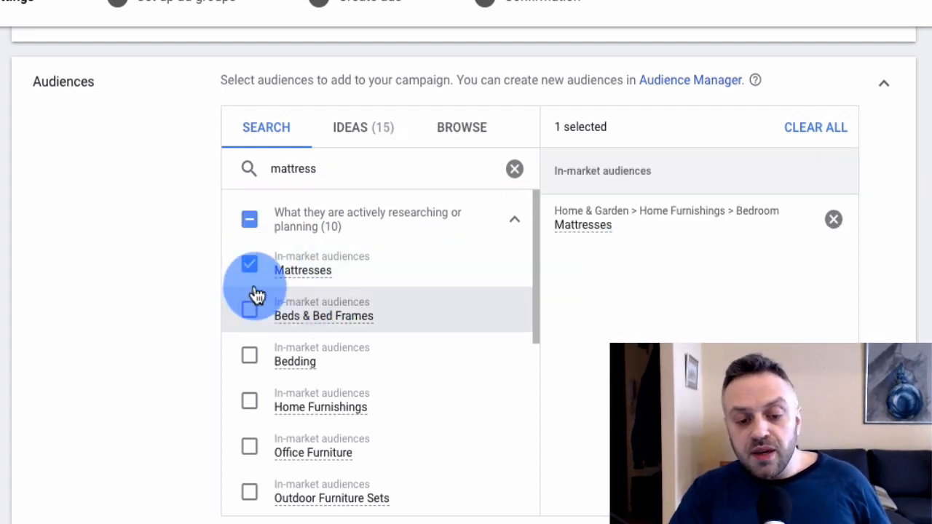
{"action": "scroll", "coordinate": [141, 313], "scroll_direction": "up", "scroll_amount": 10}
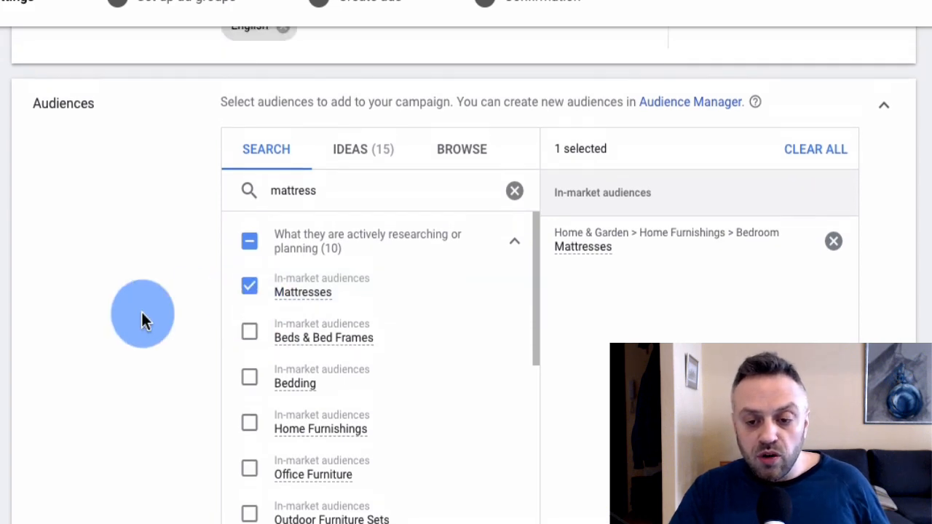
{"action": "scroll", "coordinate": [141, 312], "scroll_direction": "down", "scroll_amount": 10}
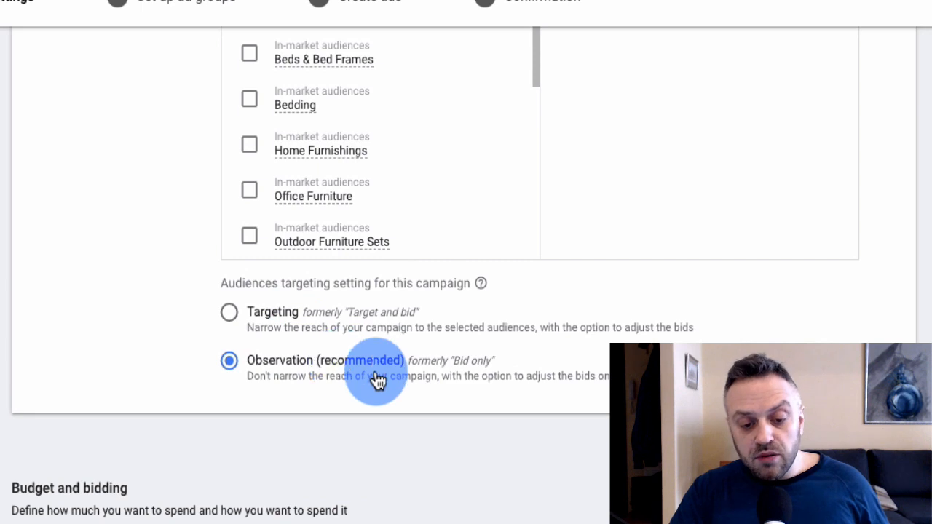
Set the campaign's average daily budget to $10 and check the DreamCloud offer's payouts
{"action": "scroll", "coordinate": [116, 342], "scroll_direction": "down", "scroll_amount": 1}
{"action": "scroll", "coordinate": [116, 342], "scroll_direction": "down", "scroll_amount": 4}
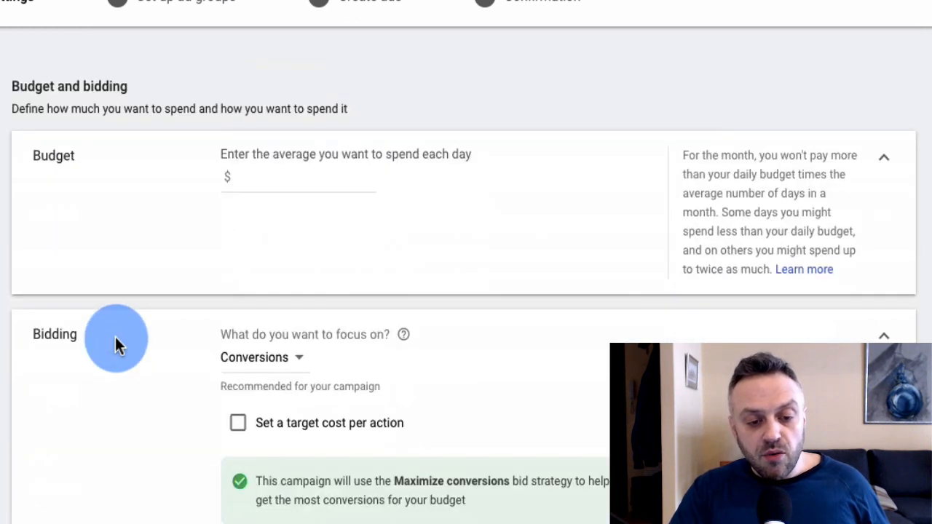
{"action": "left_click", "coordinate": [310, 178]}
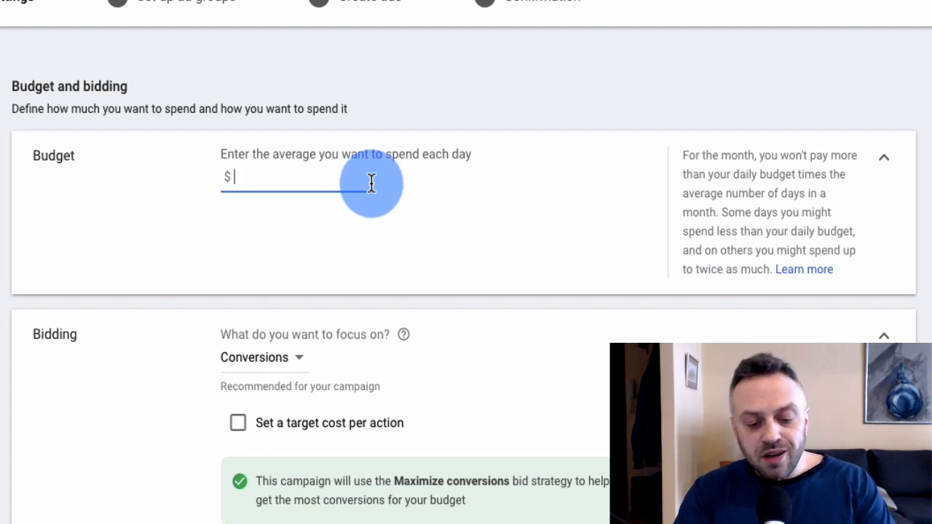
{"action": "type", "text": "10"}
{"action": "left_click", "coordinate": [146, 213]}
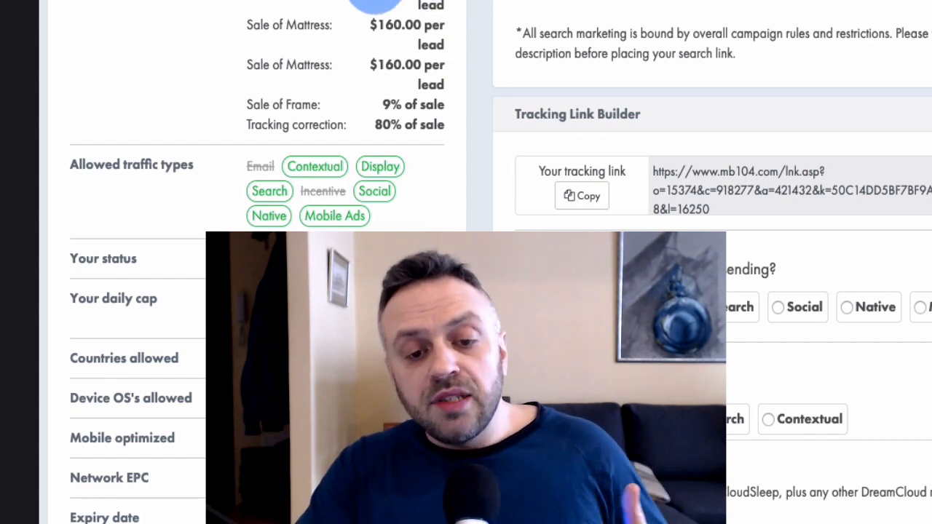
{"action": "left_click", "coordinate": [445, 6]}
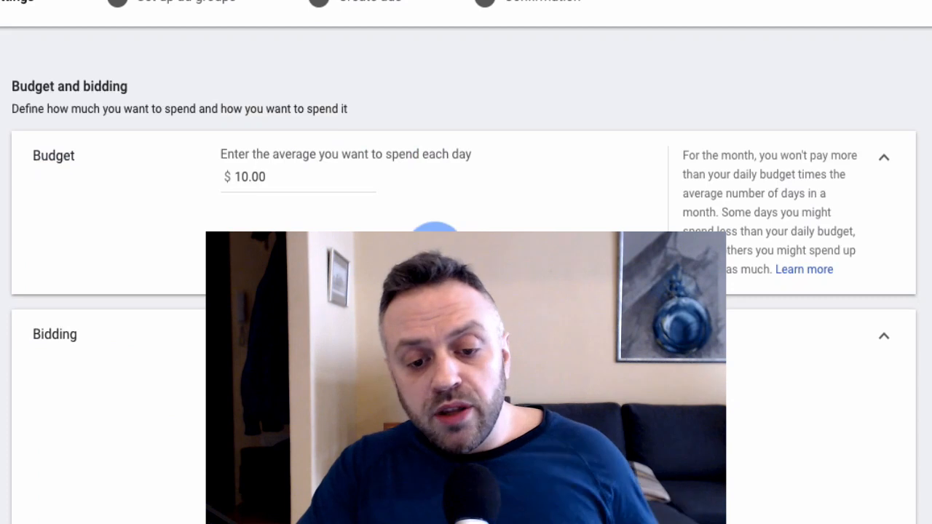
{"action": "left_click", "coordinate": [224, 173]}
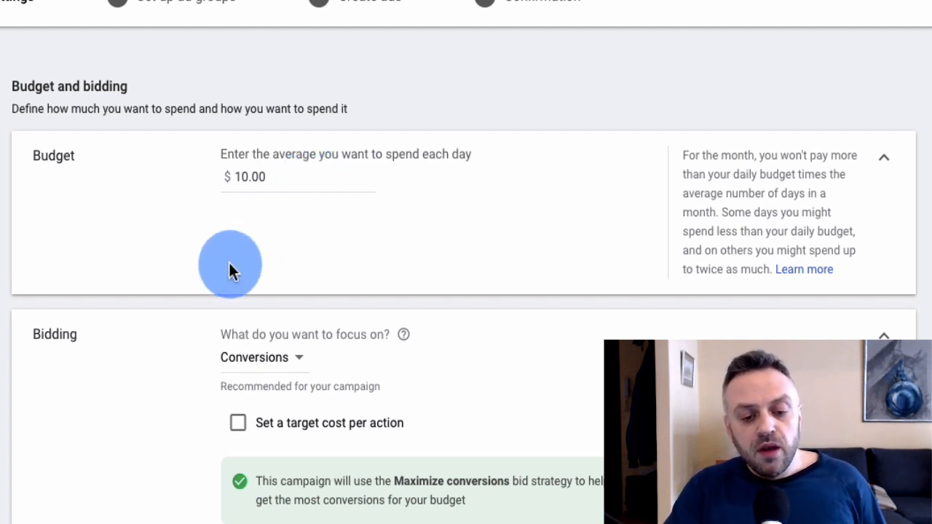
Set the campaign's bidding to focus on Clicks
{"action": "scroll", "coordinate": [133, 386], "scroll_direction": "down", "scroll_amount": 2}
{"action": "left_click", "coordinate": [283, 229]}
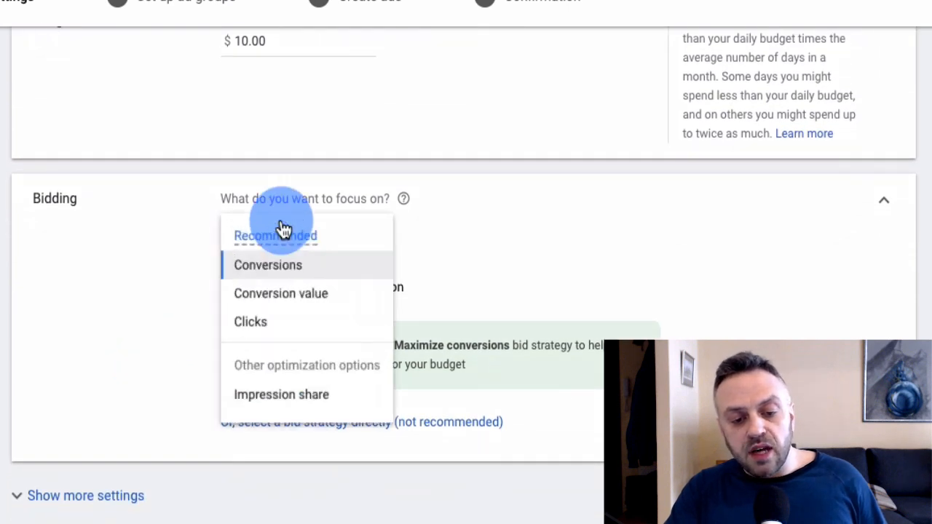
{"action": "left_click", "coordinate": [266, 338]}
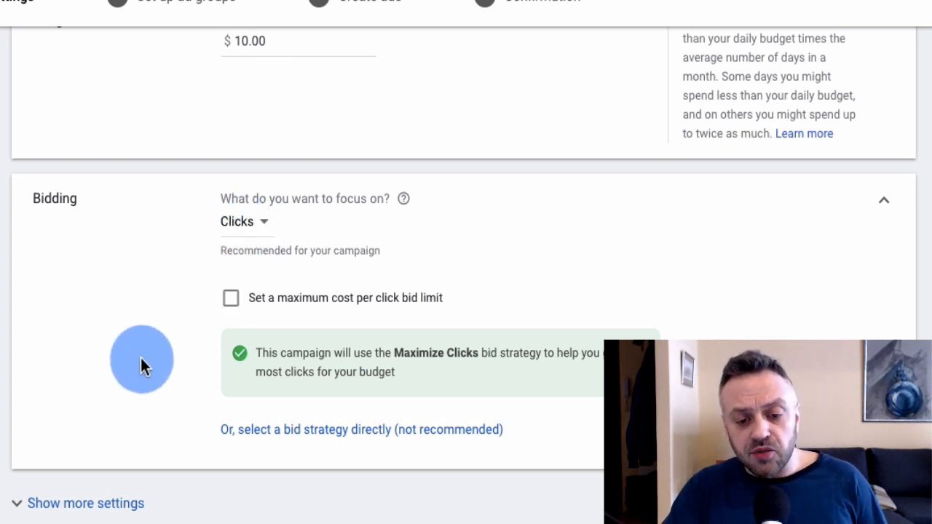
Review the ad extension options and examine the descriptions, sitelinks and price links of the Mattressman and Overstock search ads
{"action": "scroll", "coordinate": [153, 373], "scroll_direction": "down", "scroll_amount": 4}
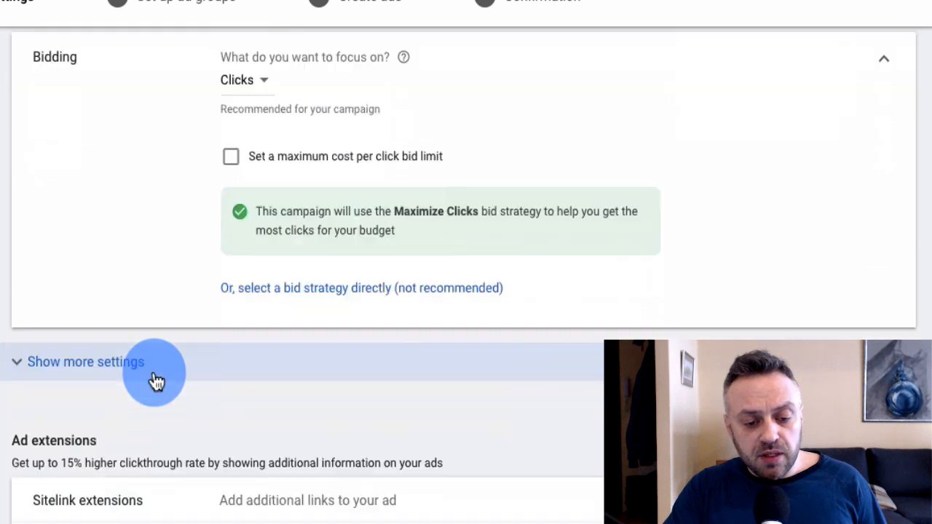
{"action": "scroll", "coordinate": [154, 374], "scroll_direction": "down", "scroll_amount": 1}
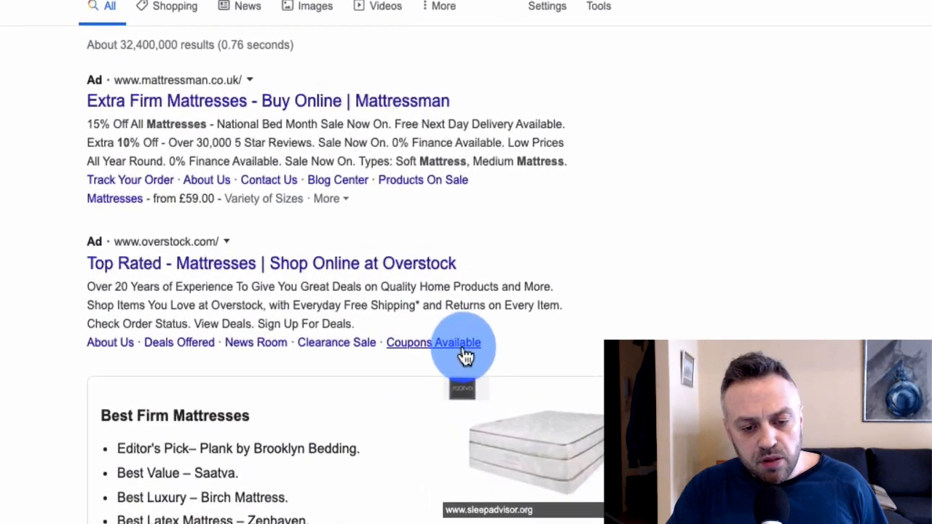
{"action": "left_click_drag", "start_coordinate": [457, 375], "coordinate": [63, 322]}
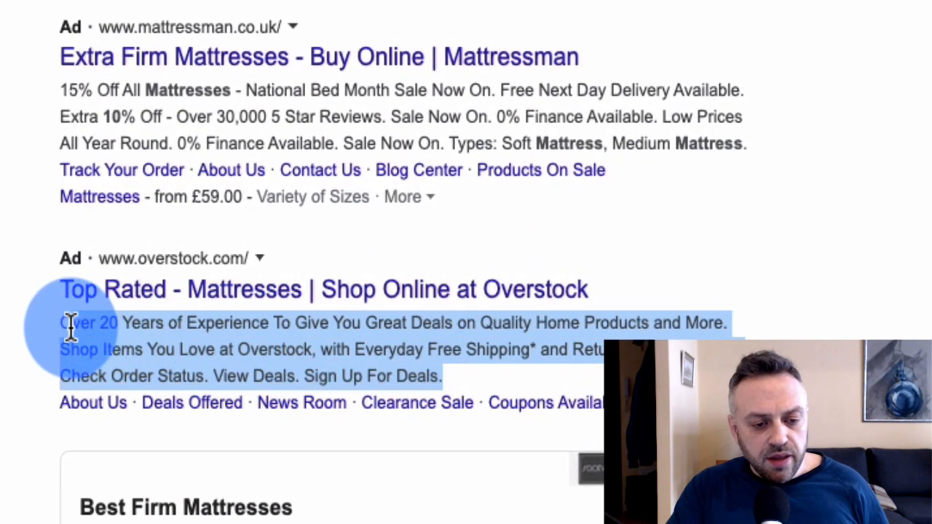
{"action": "left_click", "coordinate": [63, 322]}
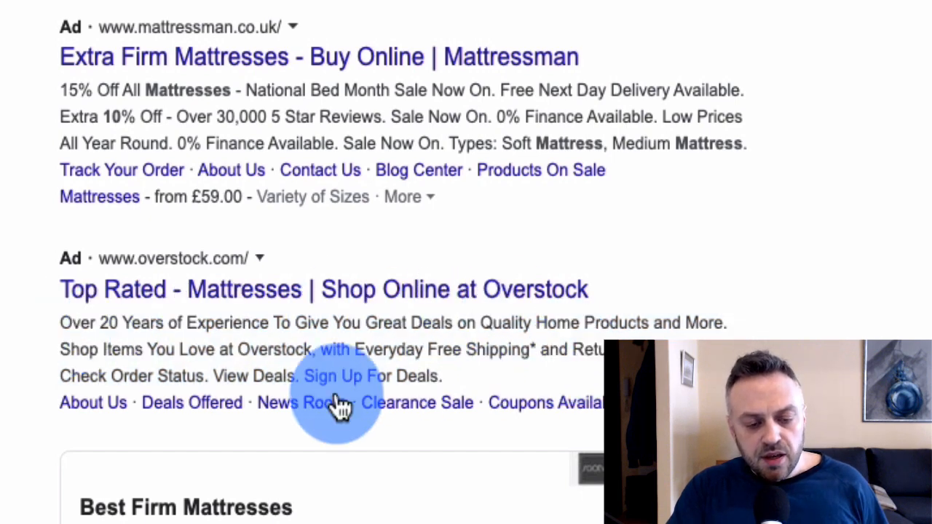
{"action": "mouse_move", "coordinate": [61, 377]}
{"action": "left_mouse_down"}
{"action": "mouse_move", "coordinate": [445, 368]}
{"action": "mouse_move", "coordinate": [71, 375]}
{"action": "left_mouse_up"}
{"action": "left_click", "coordinate": [447, 368]}
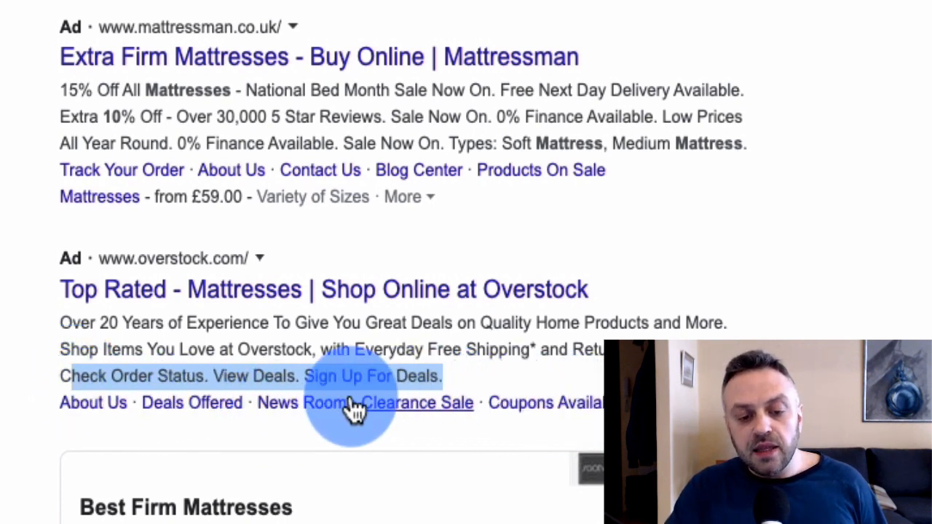
{"action": "left_click", "coordinate": [58, 378]}
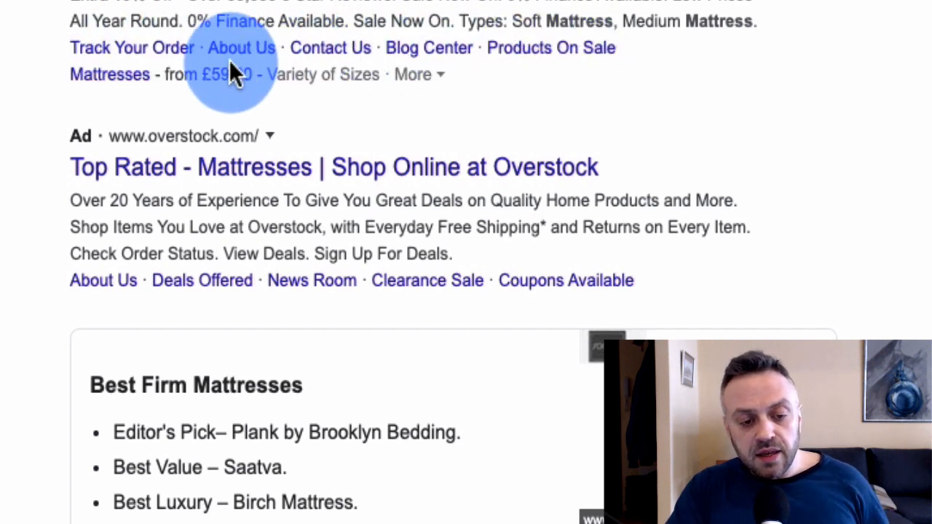
{"action": "left_click", "coordinate": [430, 78]}
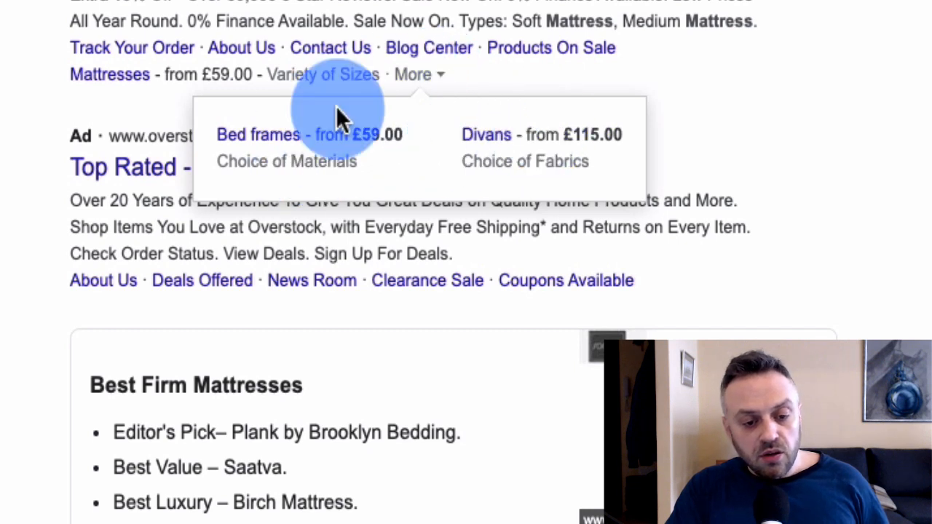
{"action": "left_click", "coordinate": [2, 63]}
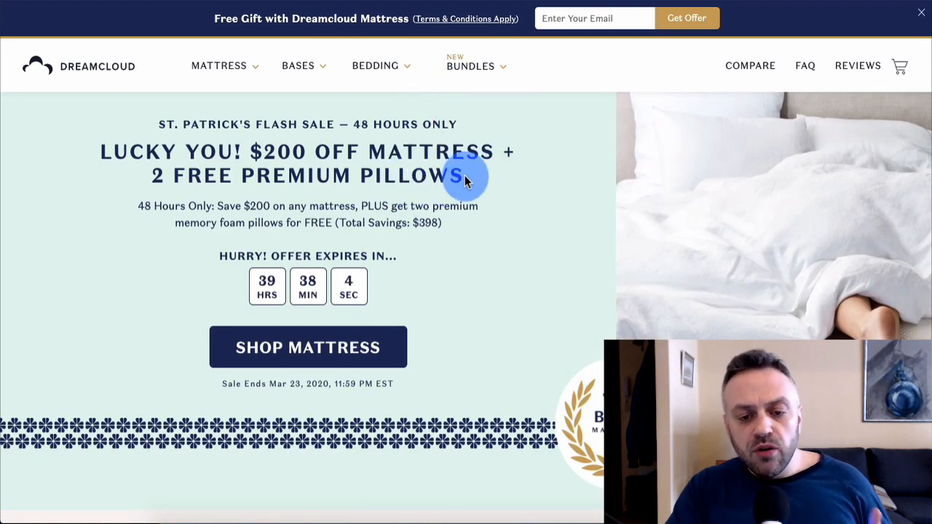
Examine the DreamCloud website's home page, mattress pricing, bases, bedding and bundles as possible link destinations for the ad
{"action": "scroll", "coordinate": [465, 181], "scroll_direction": "down", "scroll_amount": 10}
{"action": "scroll", "coordinate": [466, 179], "scroll_direction": "down", "scroll_amount": 8}
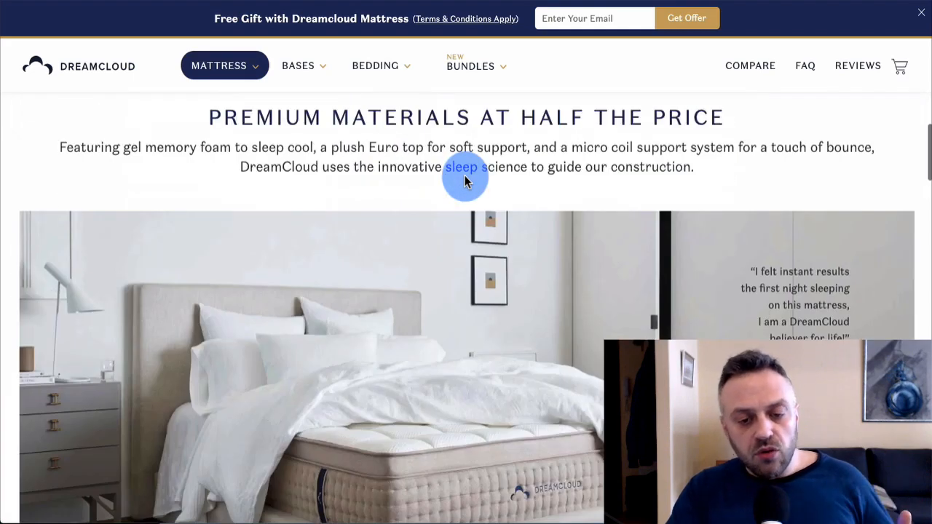
{"action": "scroll", "coordinate": [466, 179], "scroll_direction": "up", "scroll_amount": 20}
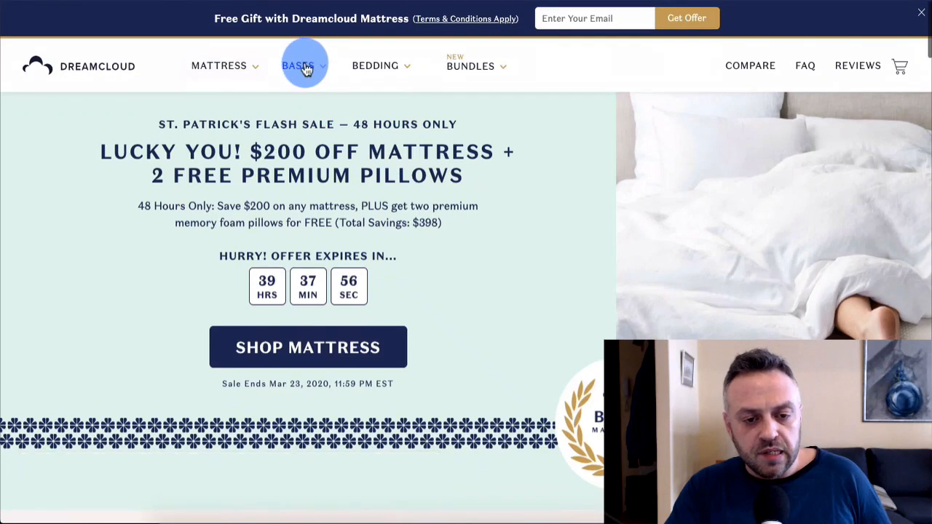
{"action": "left_click", "coordinate": [313, 66]}
{"action": "left_click", "coordinate": [233, 71]}
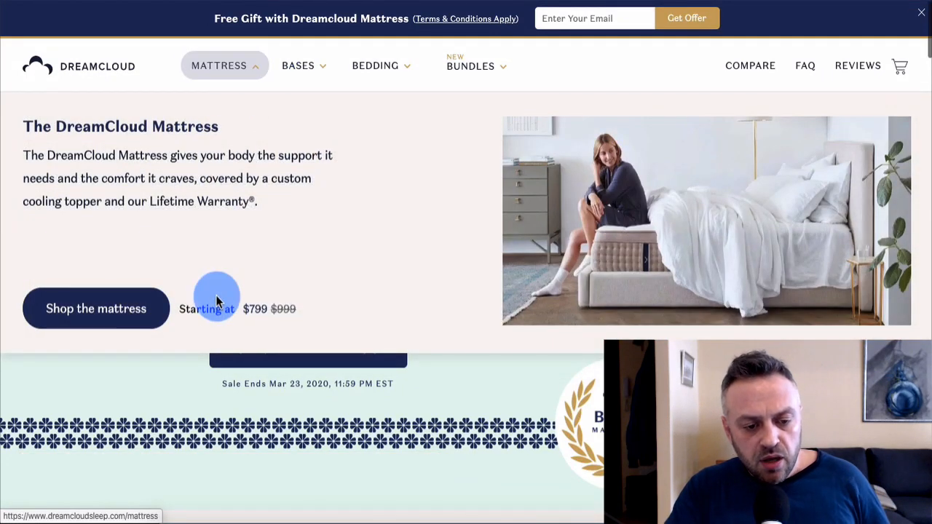
{"action": "triple_click", "coordinate": [269, 309]}
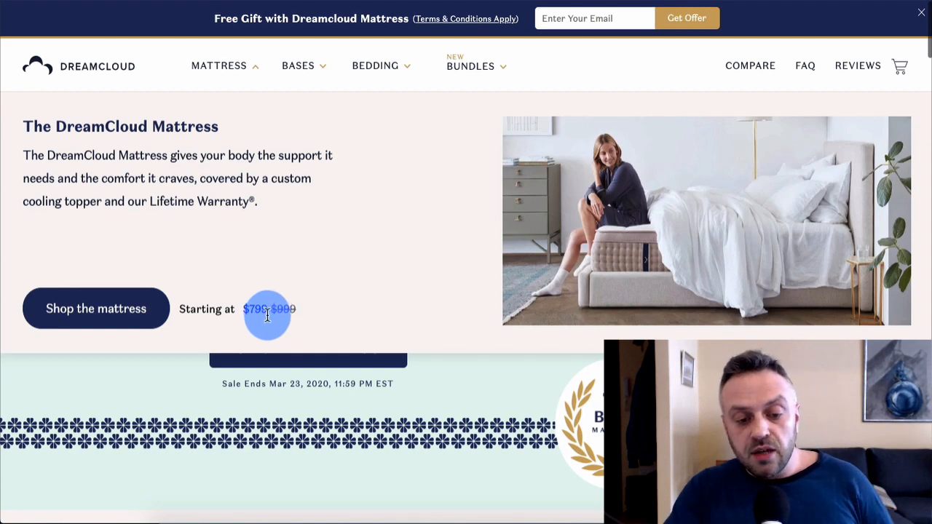
{"action": "left_click", "coordinate": [269, 318]}
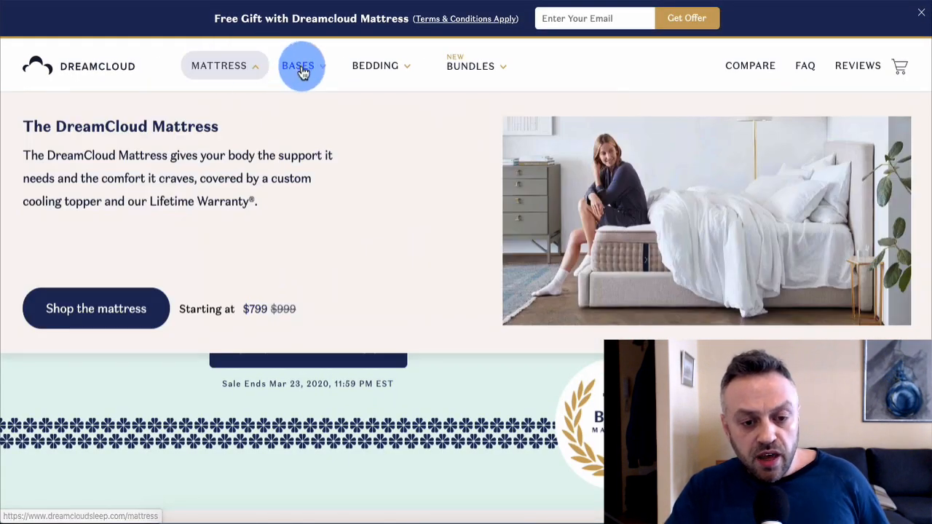
{"action": "mouse_move", "coordinate": [302, 72]}
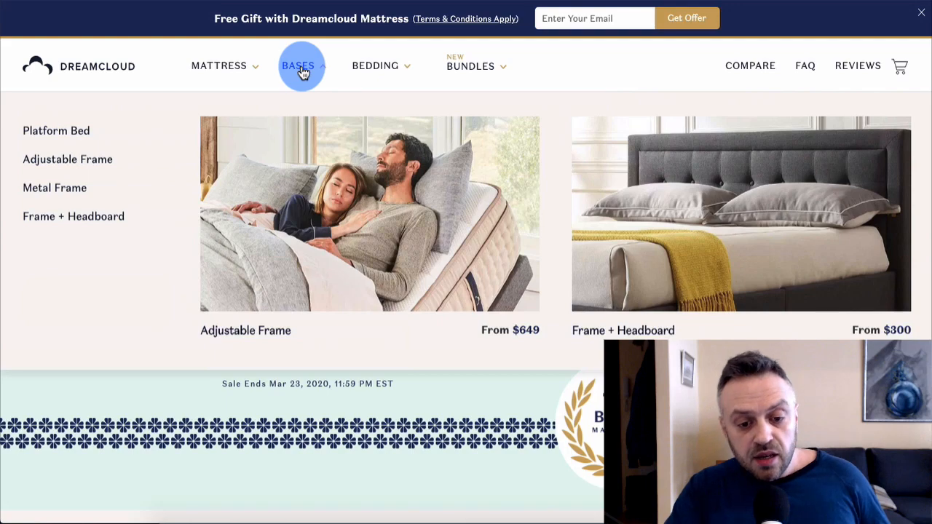
{"action": "mouse_move", "coordinate": [383, 64]}
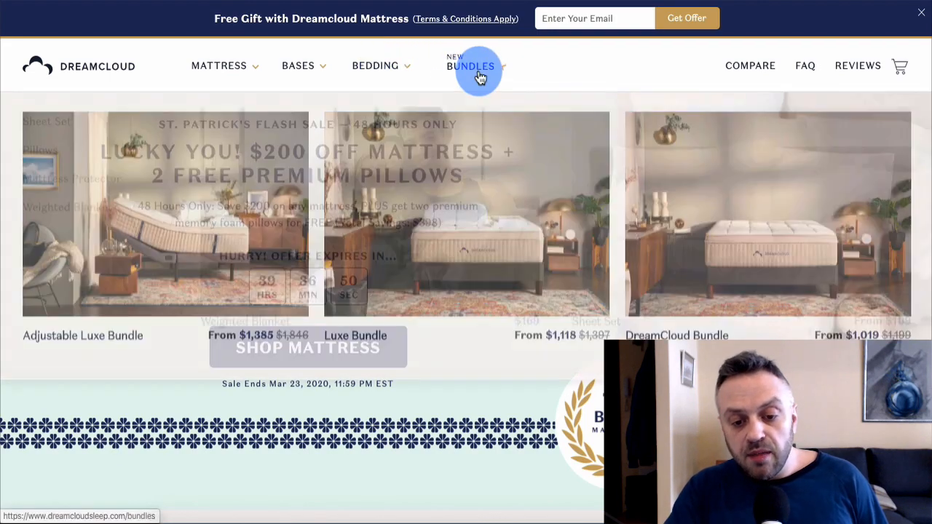
{"action": "left_click", "coordinate": [477, 72]}
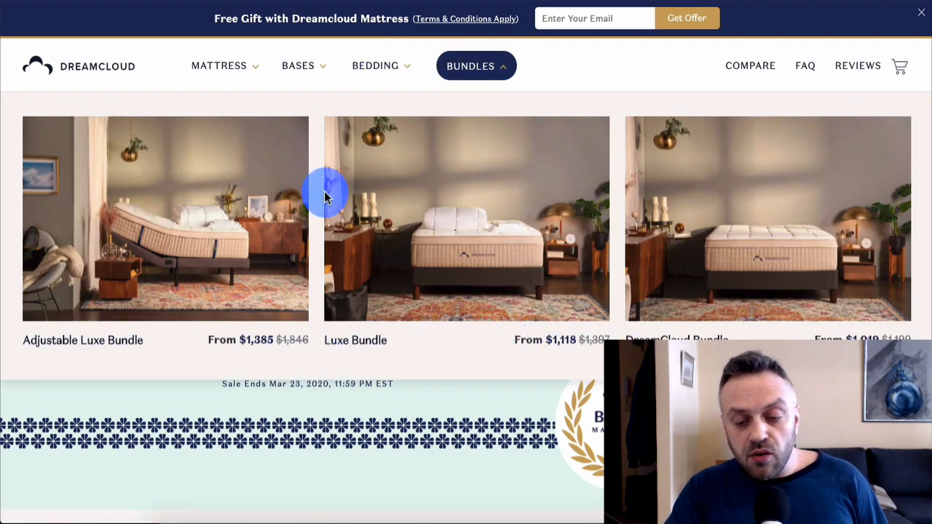
{"action": "left_click", "coordinate": [297, 66]}
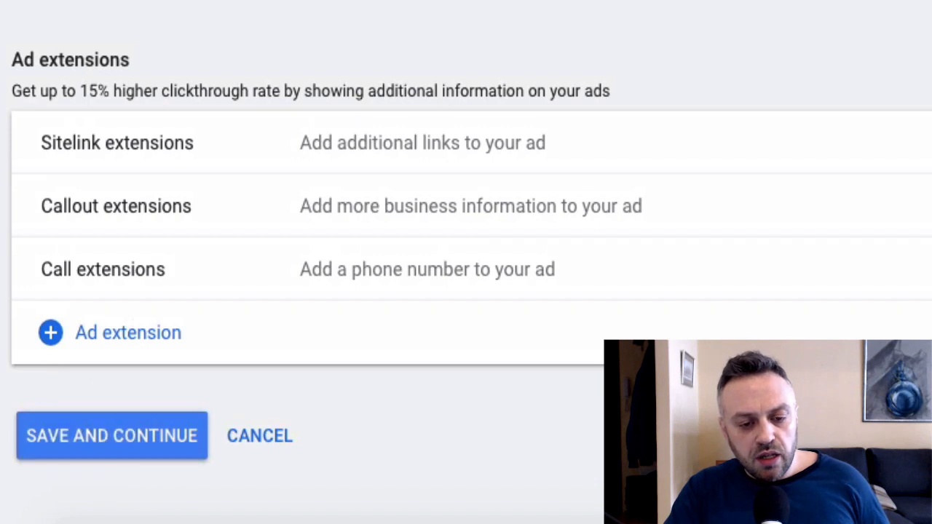
Save the campaign settings in Google Ads and name the first ad group AG1
{"action": "left_click", "coordinate": [121, 436]}
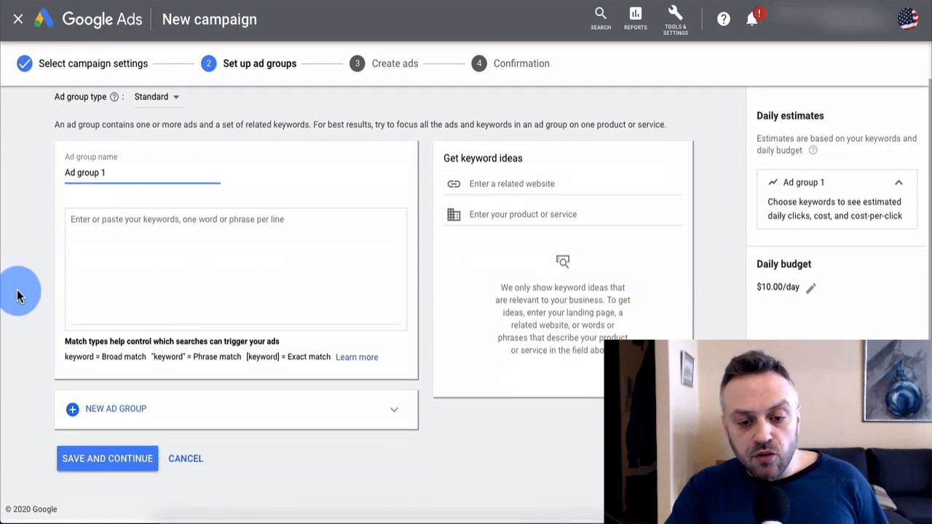
{"action": "scroll", "coordinate": [19, 295], "scroll_direction": "down", "scroll_amount": 1}
{"action": "scroll", "coordinate": [19, 295], "scroll_direction": "up", "scroll_amount": 2}
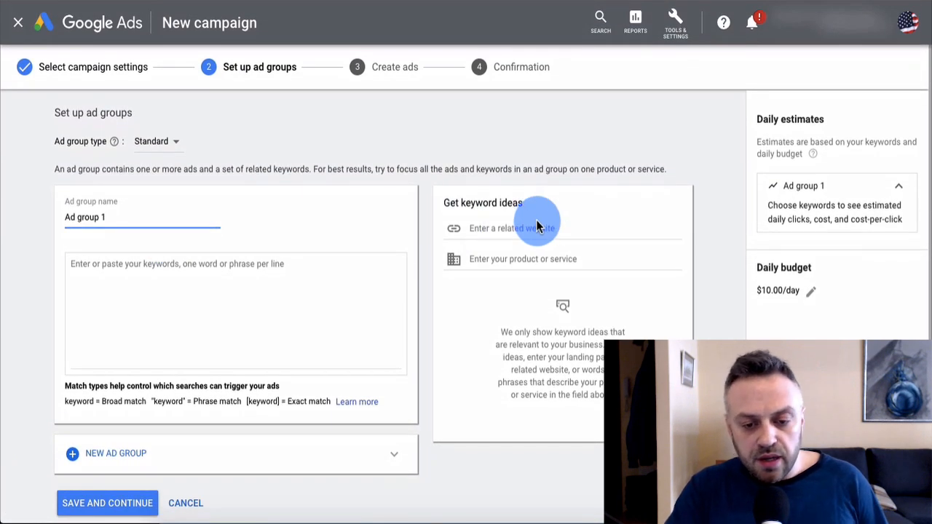
{"action": "left_click_drag", "start_coordinate": [126, 215], "coordinate": [40, 218]}
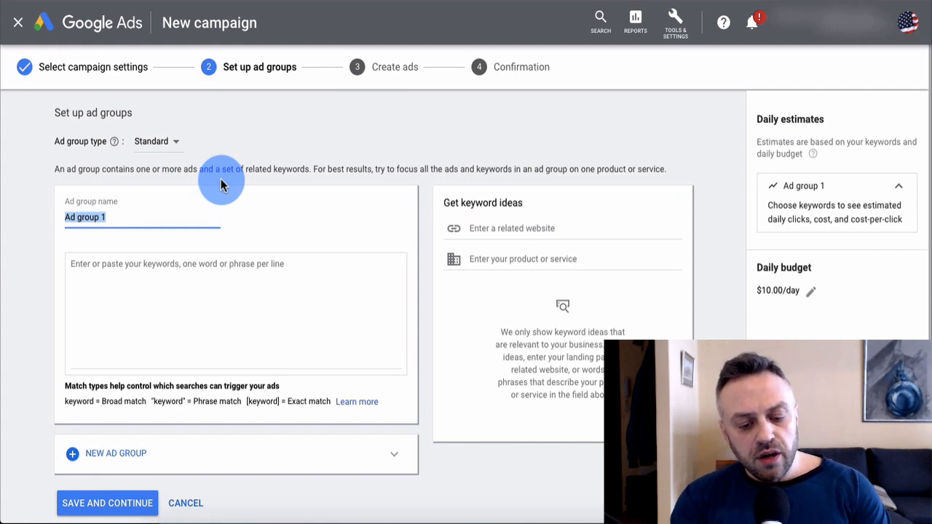
{"action": "type", "text": "AG1"}
{"action": "left_click", "coordinate": [194, 291]}
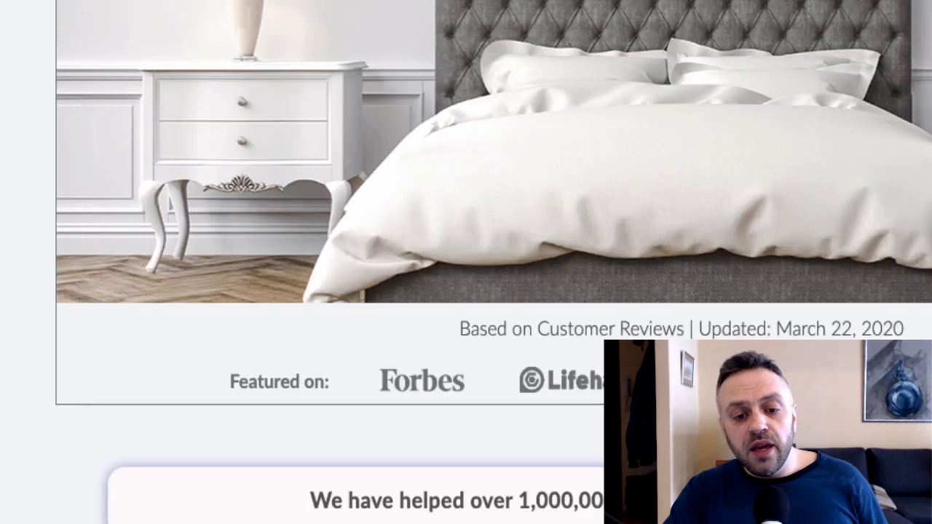
{"action": "left_click", "coordinate": [754, 113]}
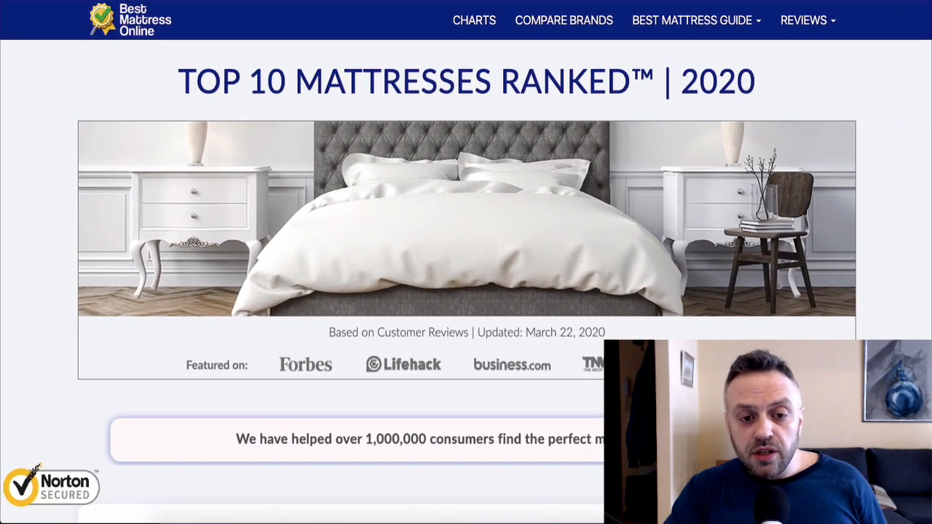
{"action": "left_click_drag", "start_coordinate": [362, 206], "coordinate": [407, 206]}
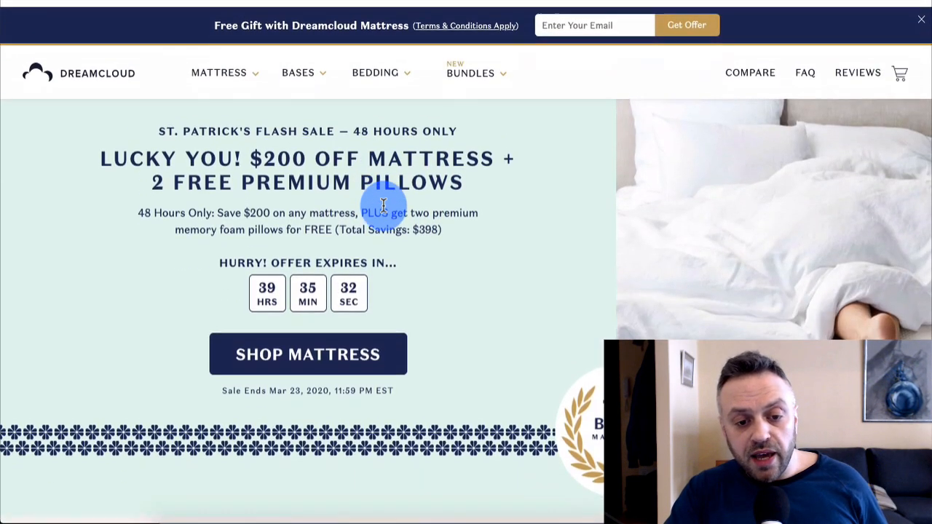
{"action": "left_click", "coordinate": [576, 83]}
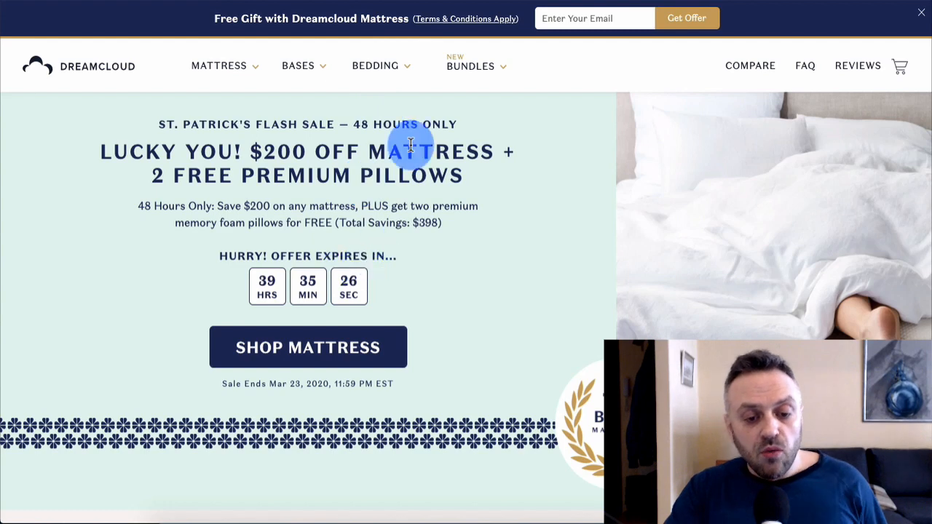
{"action": "scroll", "coordinate": [364, 183], "scroll_direction": "down", "scroll_amount": 5}
{"action": "scroll", "coordinate": [359, 174], "scroll_direction": "down", "scroll_amount": 3}
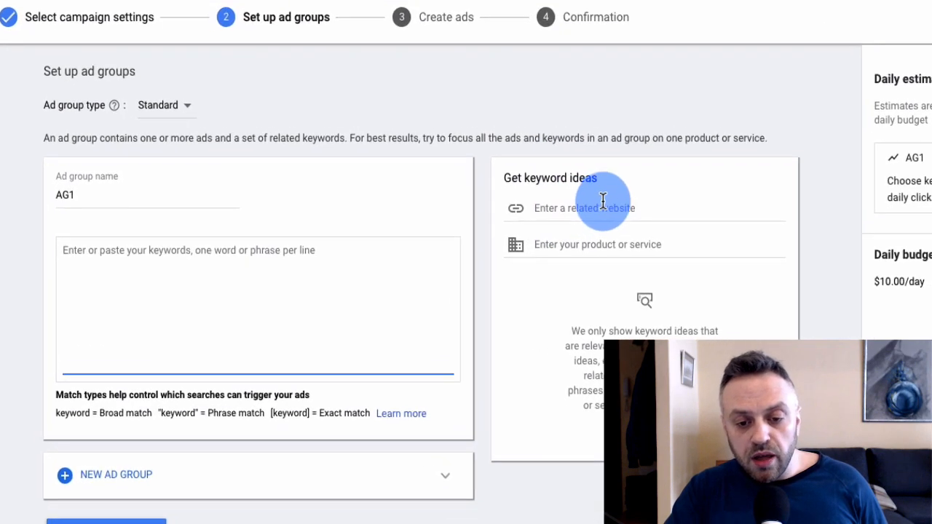
{"action": "left_click", "coordinate": [529, 224]}
{"action": "type", "text": "https://www.dreamcloudsleep.com/"}
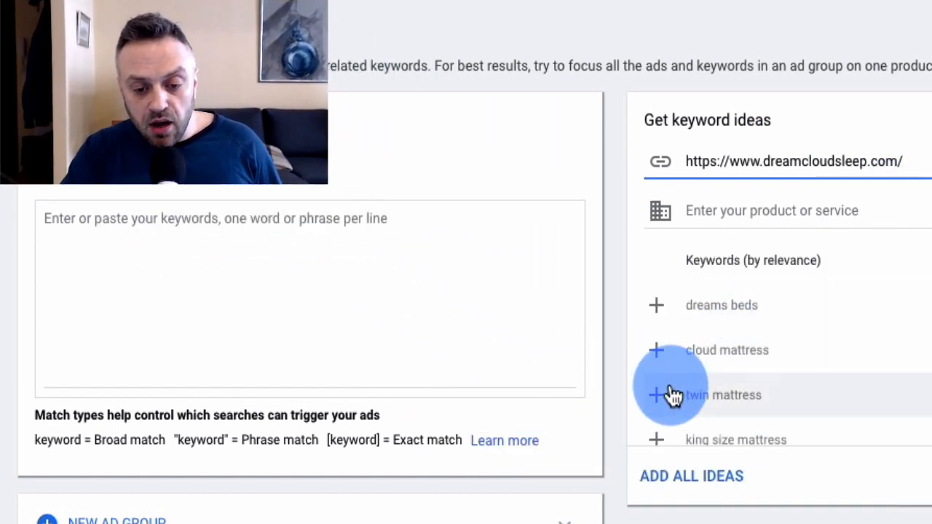
Browse the suggested keywords and add all keyword ideas to ad group AG1
{"action": "scroll", "coordinate": [680, 401], "scroll_direction": "down", "scroll_amount": 1}
{"action": "scroll", "coordinate": [680, 401], "scroll_direction": "up", "scroll_amount": 1}
{"action": "left_click", "coordinate": [688, 489]}
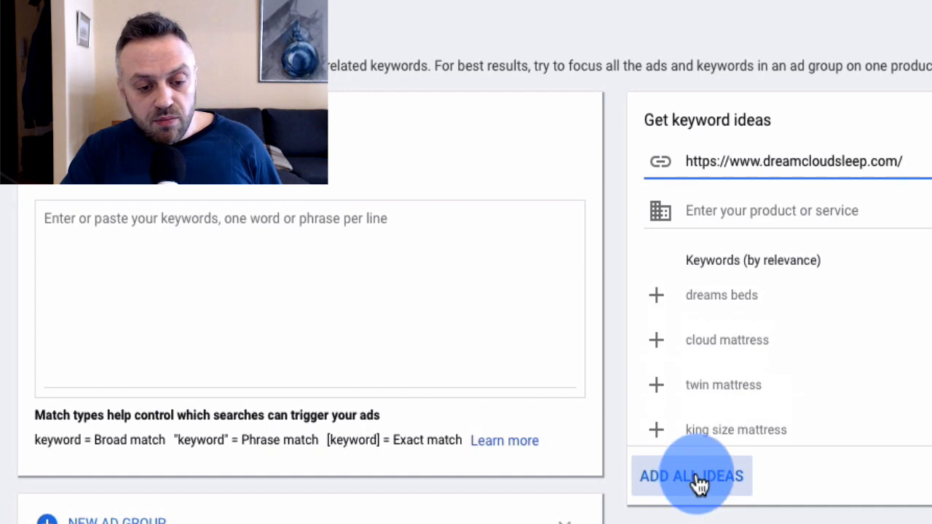
{"action": "scroll", "coordinate": [193, 333], "scroll_direction": "down", "scroll_amount": 1}
{"action": "scroll", "coordinate": [208, 285], "scroll_direction": "up", "scroll_amount": 1}
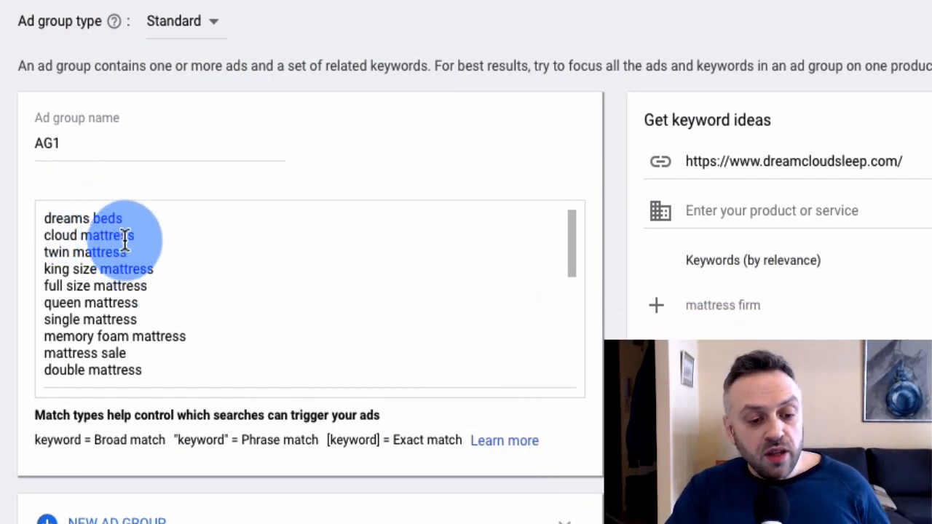
{"action": "left_click", "coordinate": [155, 271]}
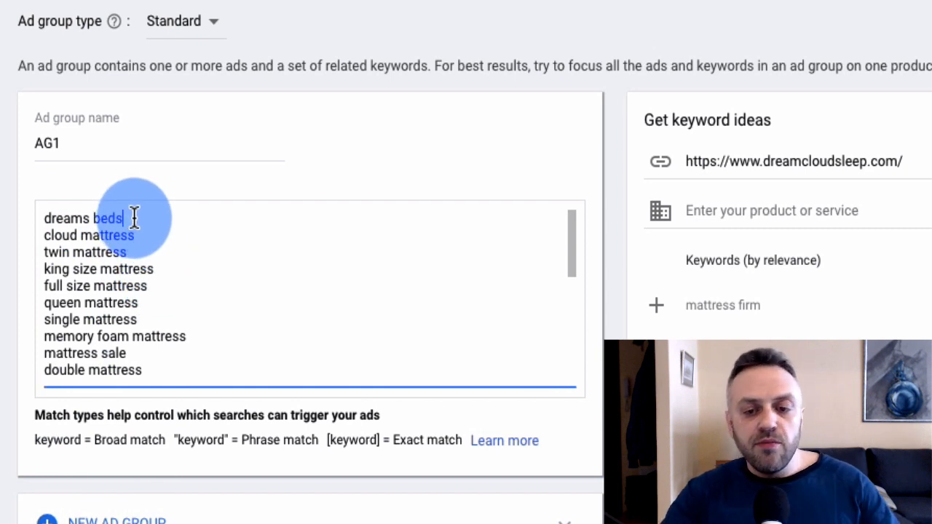
{"action": "left_click_drag", "start_coordinate": [134, 217], "coordinate": [39, 218]}
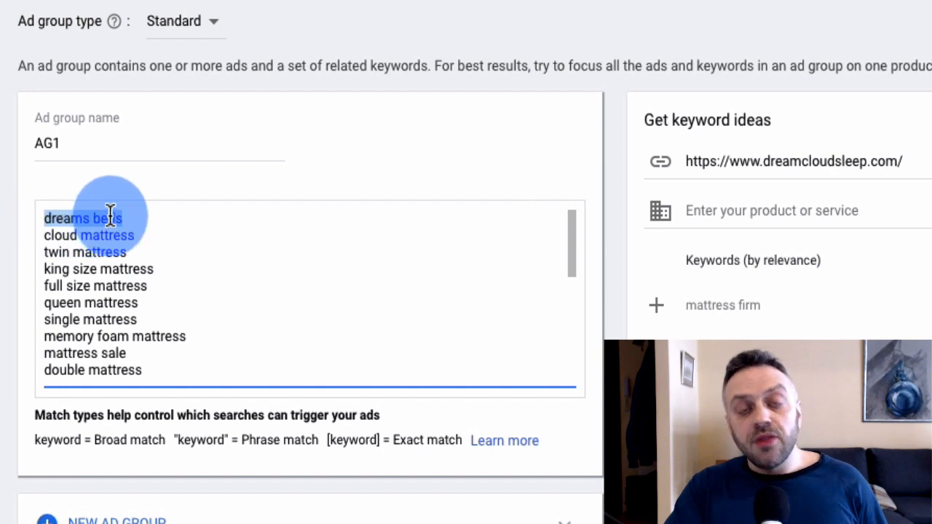
{"action": "left_click", "coordinate": [152, 258]}
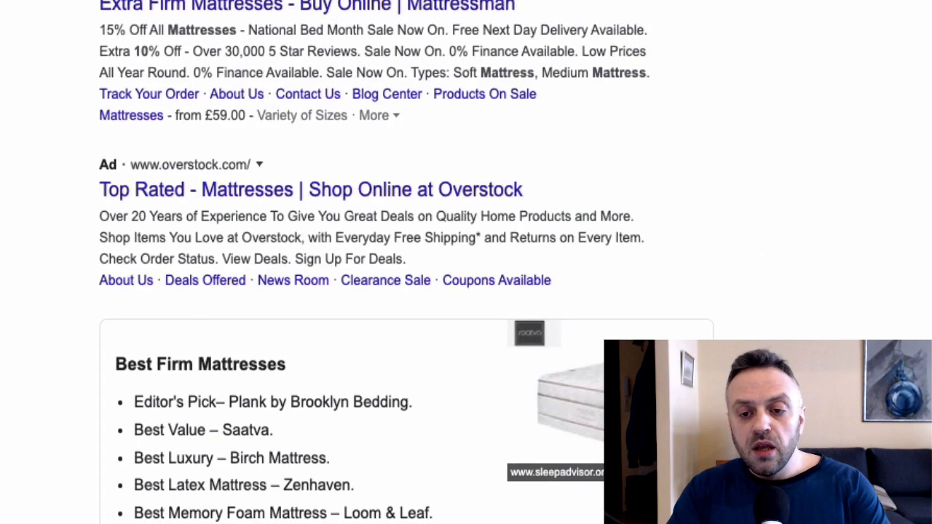
Search Google for "keyword mixer" and open the Keywords Toaster site from the results
{"action": "left_click", "coordinate": [276, 20]}
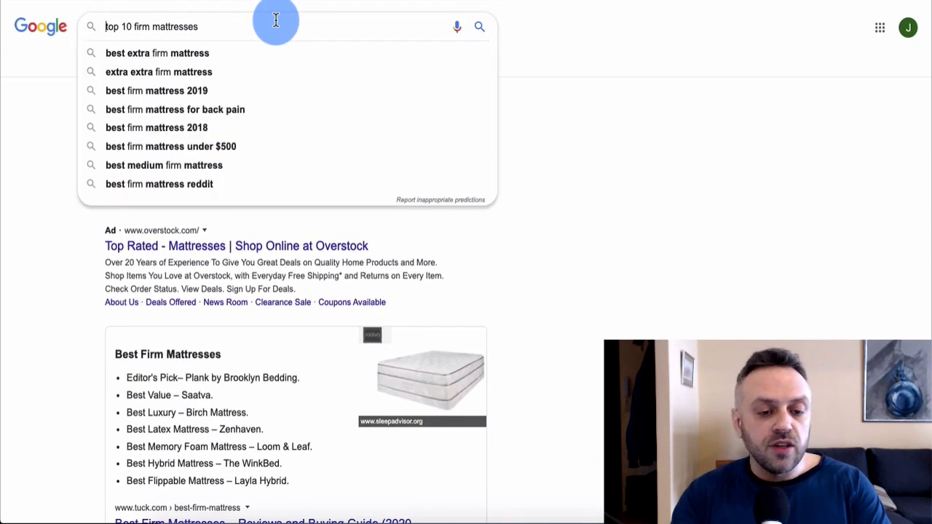
{"action": "key", "text": "ctrl+a"}
{"action": "type", "text": "keyword "}
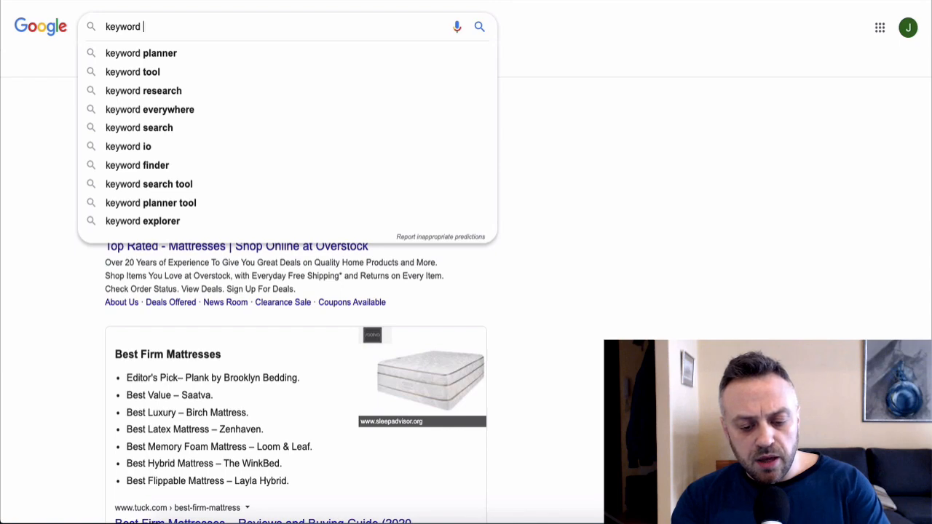
{"action": "type", "text": "mixer"}
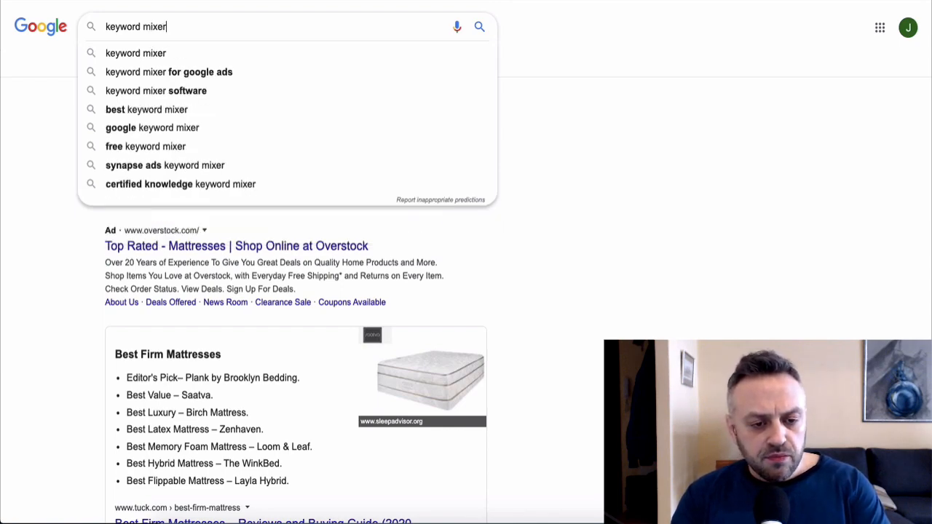
{"action": "key", "text": "Return"}
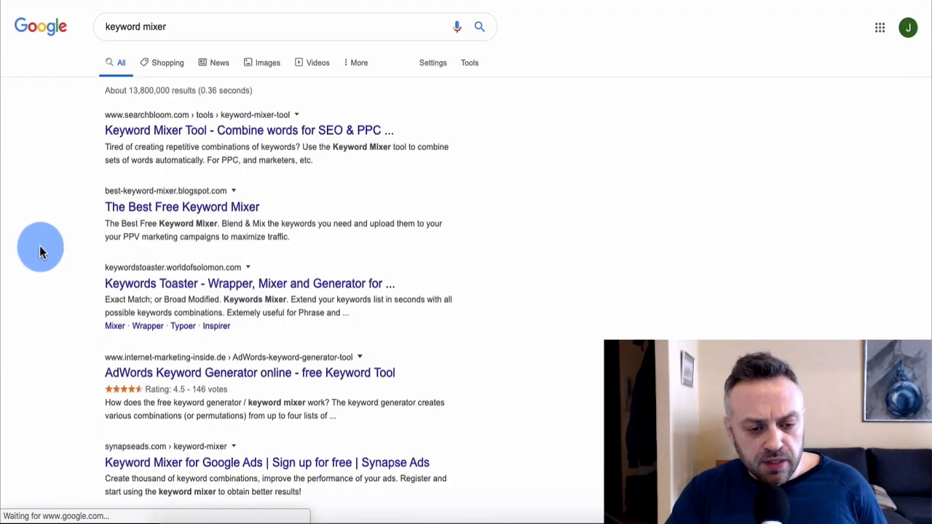
{"action": "left_click", "coordinate": [164, 284]}
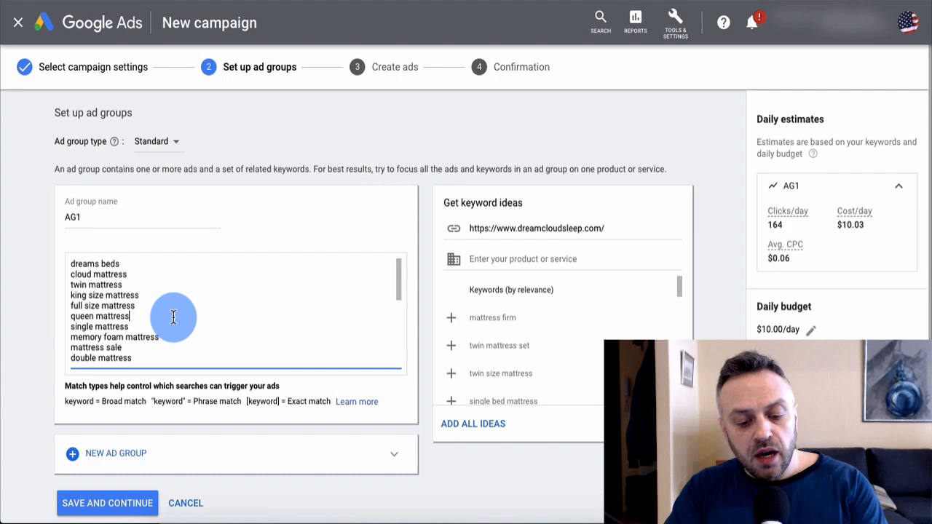
Copy all AG1 keywords from Google Ads into the Keywords Toaster wrapper and compile them only as +Broad +Modified and [Exact Match]
{"action": "key", "text": "ctrl+a"}
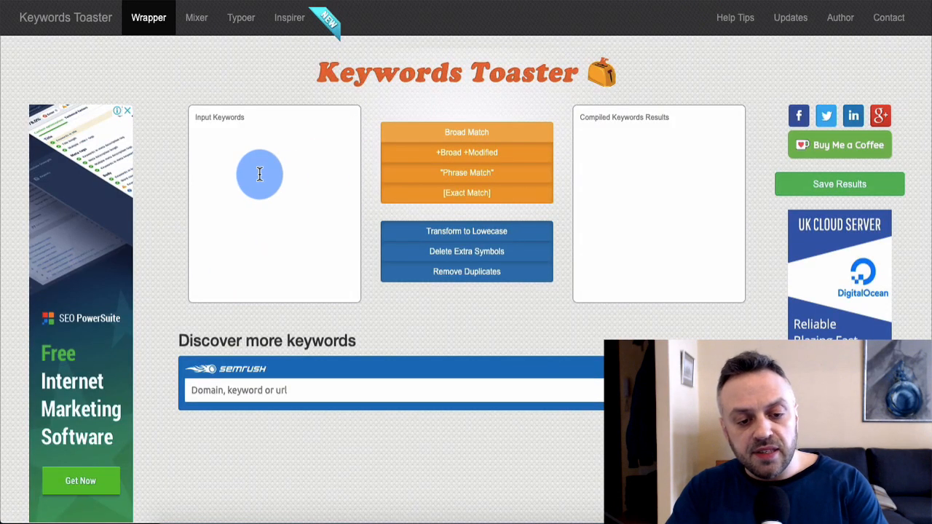
{"action": "type", "text": "dreams beds cloud mattress twin mattress king size mattress full size mattress queen mattress single mattress memory foam mattress mattress sale double mattress king mattress queen size mattress full mattress king size bed mattress foam mattress mattress online mattress stores full size bed pillow top mattress latex mattress twin mattress sale queen mattress set beautyrest mattress king bed"}
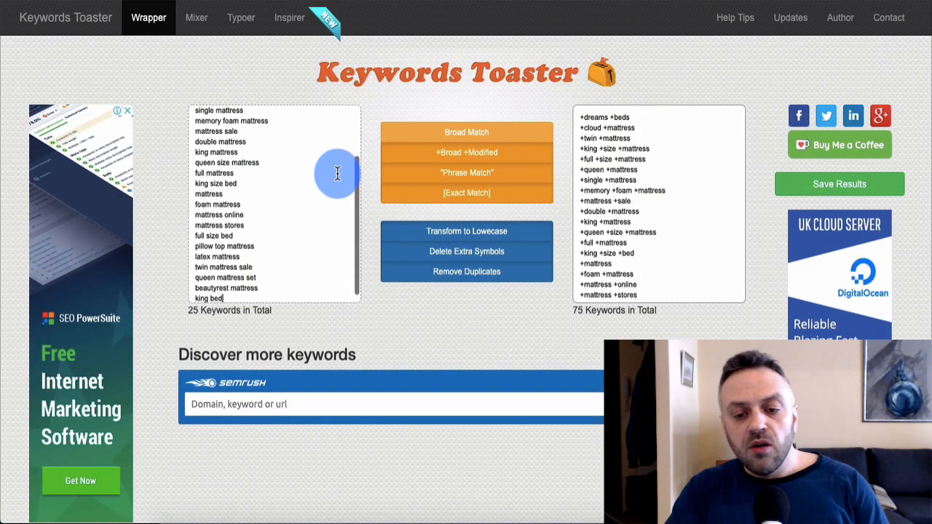
{"action": "left_click", "coordinate": [466, 136]}
{"action": "left_click", "coordinate": [466, 136]}
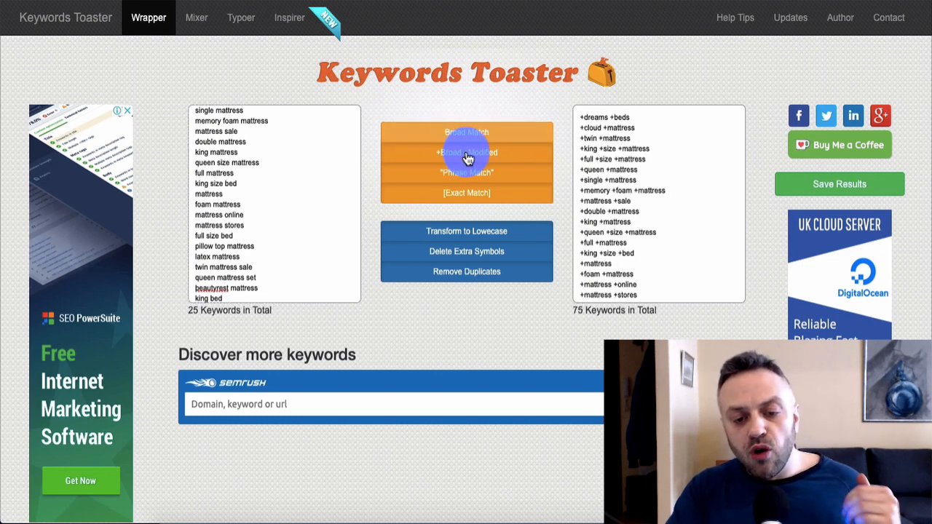
{"action": "left_click", "coordinate": [470, 174]}
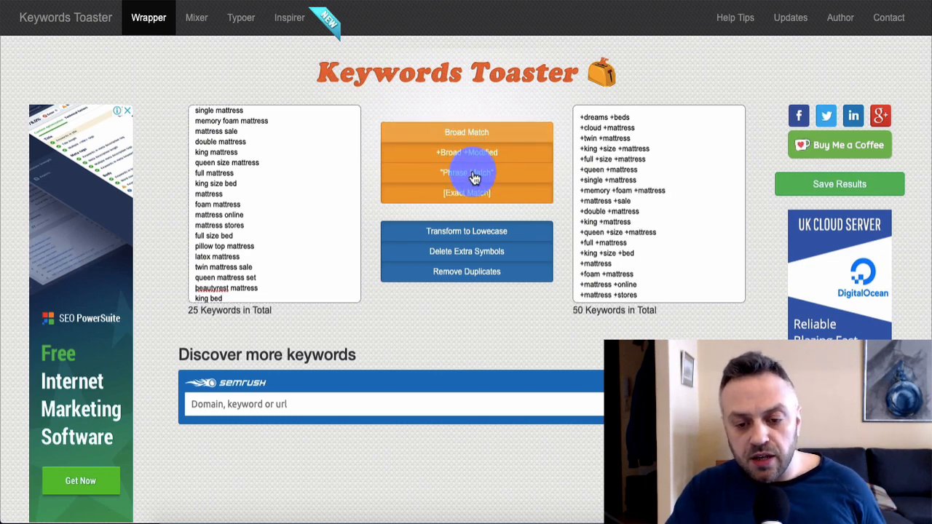
{"action": "left_click", "coordinate": [474, 193]}
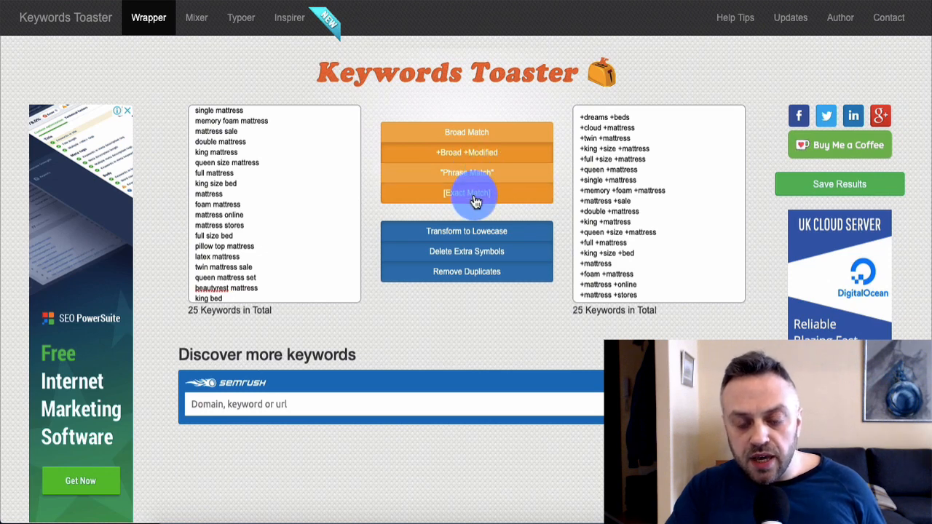
{"action": "scroll", "coordinate": [640, 218], "scroll_direction": "down", "scroll_amount": 3}
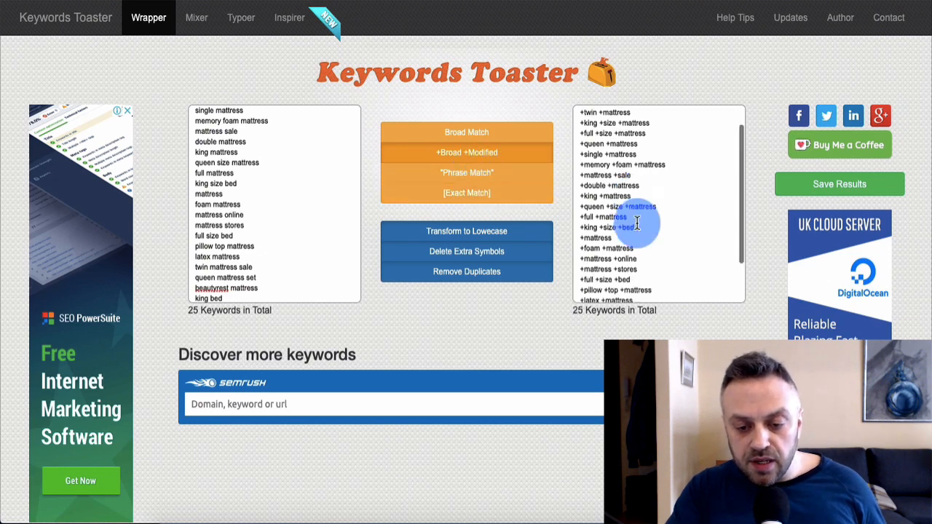
{"action": "left_click", "coordinate": [484, 198]}
{"action": "scroll", "coordinate": [624, 211], "scroll_direction": "up", "scroll_amount": 10}
{"action": "left_click", "coordinate": [600, 127]}
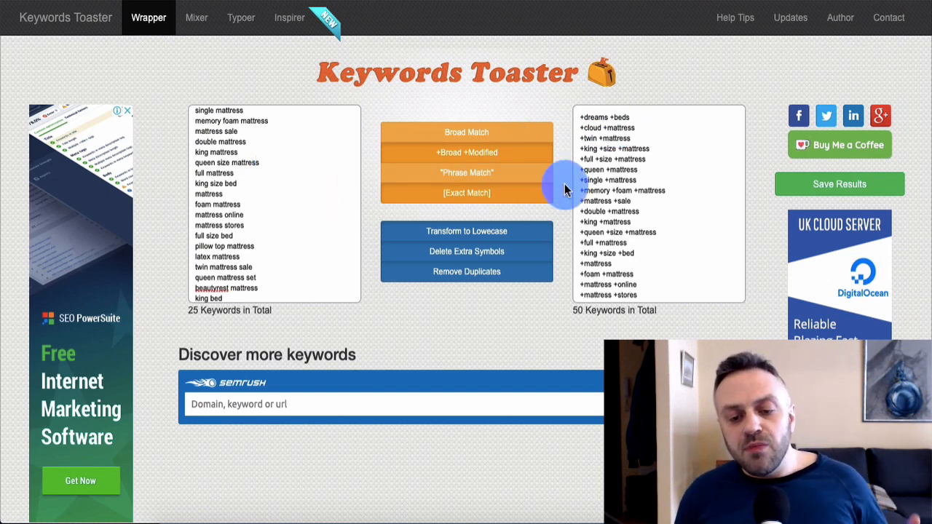
Examine the compiled broad-modified and exact-match keywords and compare them with the input keyword list
{"action": "left_click", "coordinate": [633, 117]}
{"action": "key", "text": "ctrl+a"}
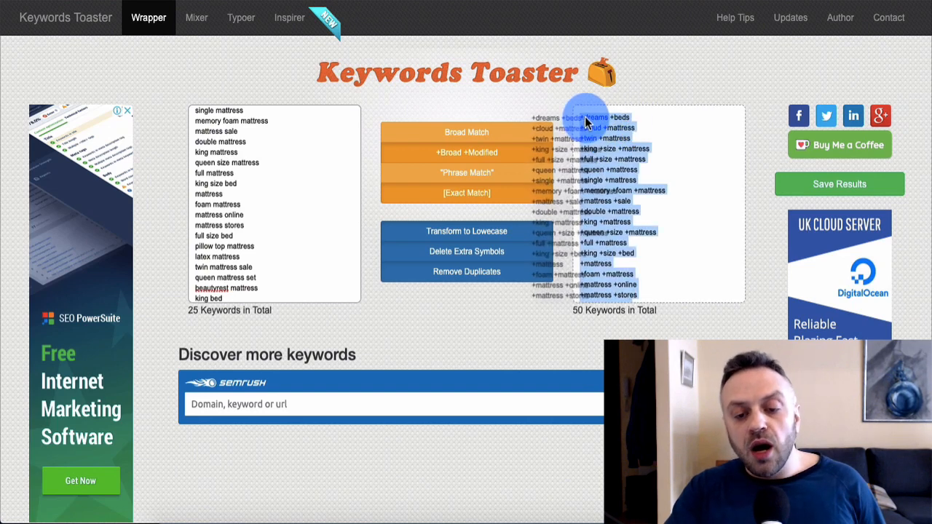
{"action": "left_click", "coordinate": [637, 118]}
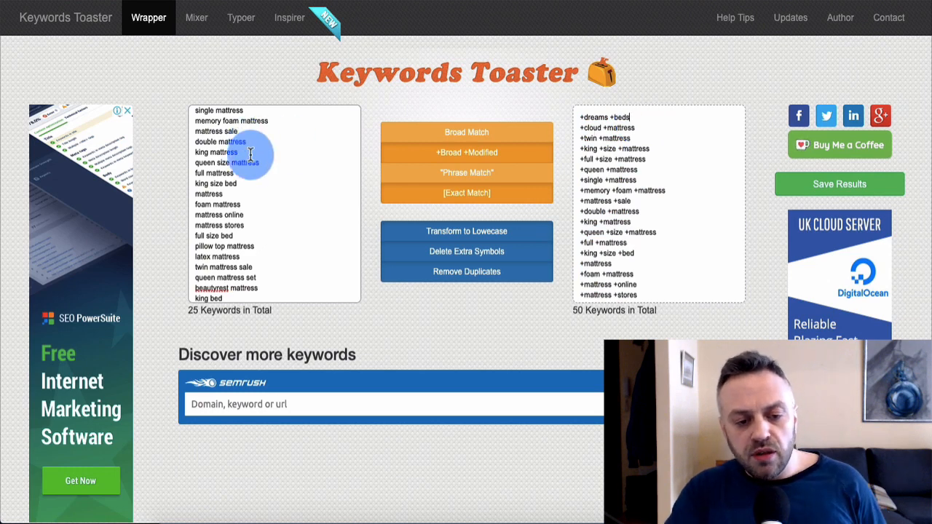
{"action": "scroll", "coordinate": [245, 153], "scroll_direction": "up", "scroll_amount": 2}
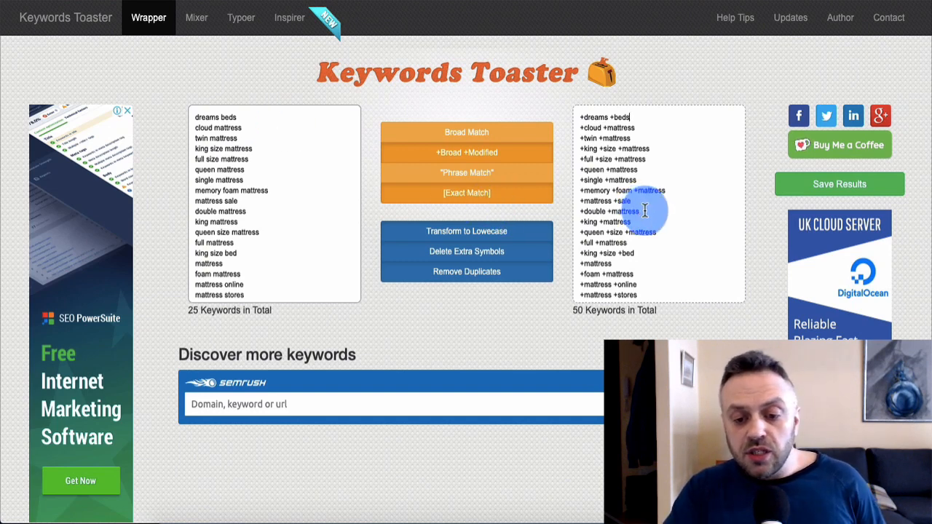
{"action": "scroll", "coordinate": [644, 213], "scroll_direction": "down", "scroll_amount": 5}
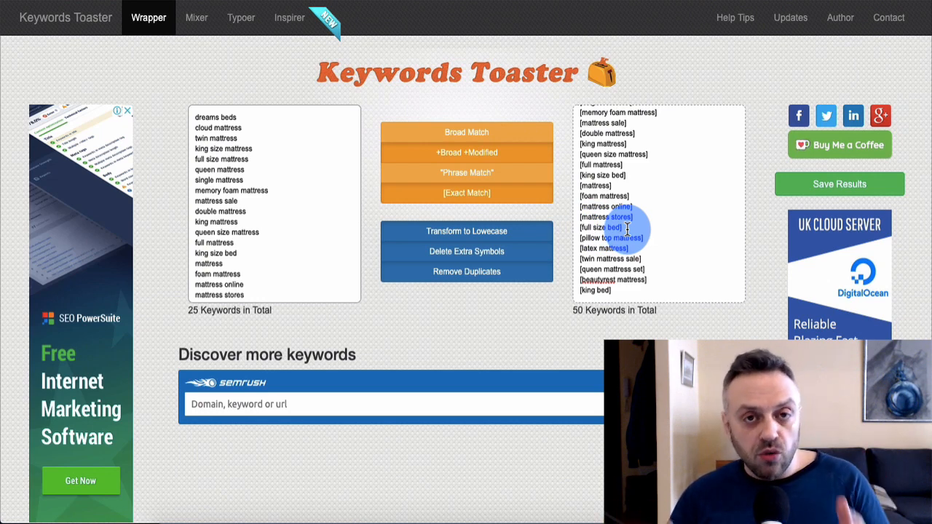
{"action": "left_click", "coordinate": [655, 220]}
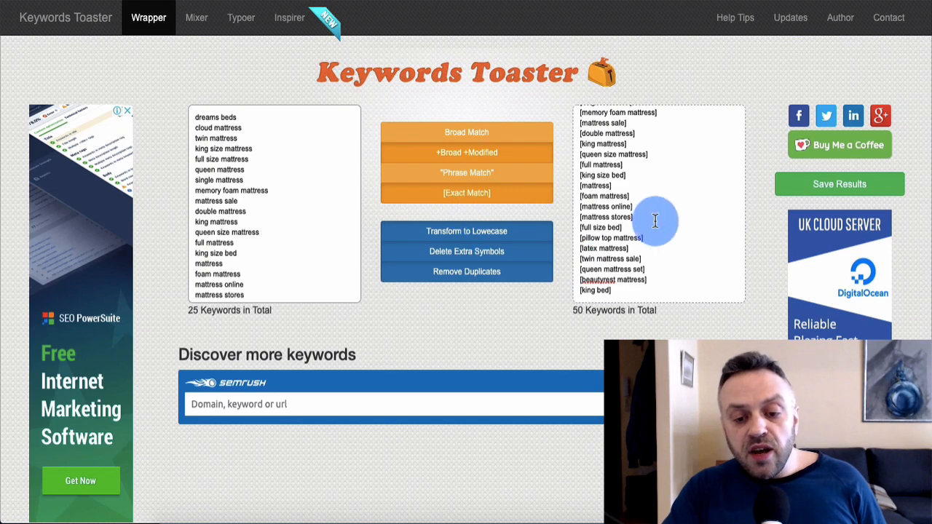
{"action": "left_click", "coordinate": [630, 230]}
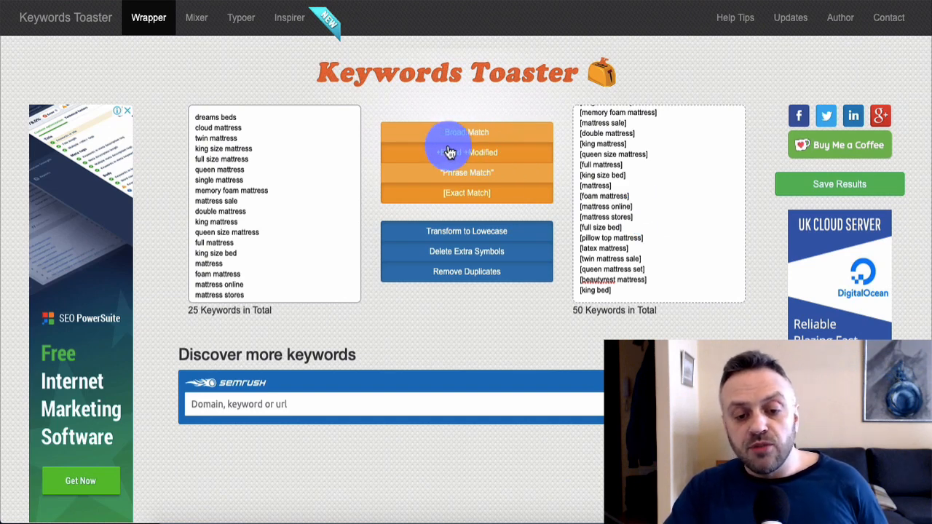
{"action": "left_click", "coordinate": [489, 160]}
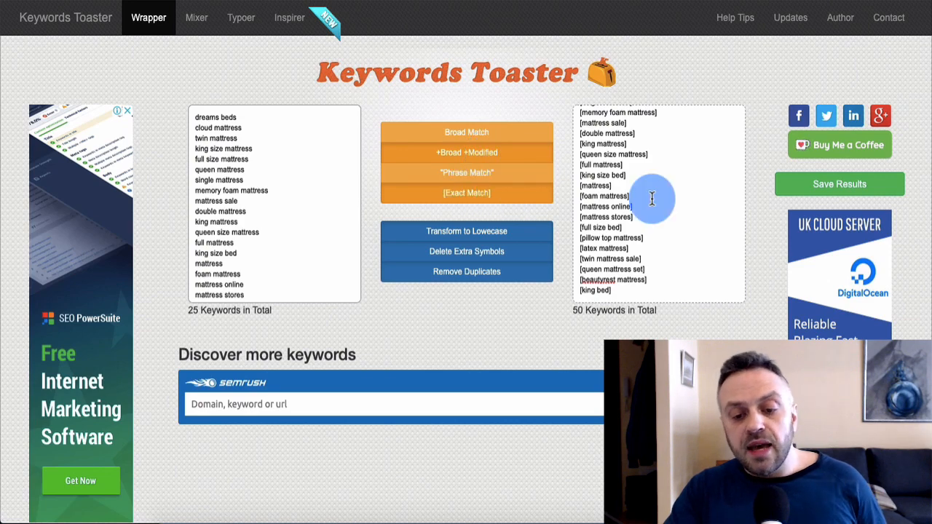
{"action": "scroll", "coordinate": [672, 206], "scroll_direction": "up", "scroll_amount": 5}
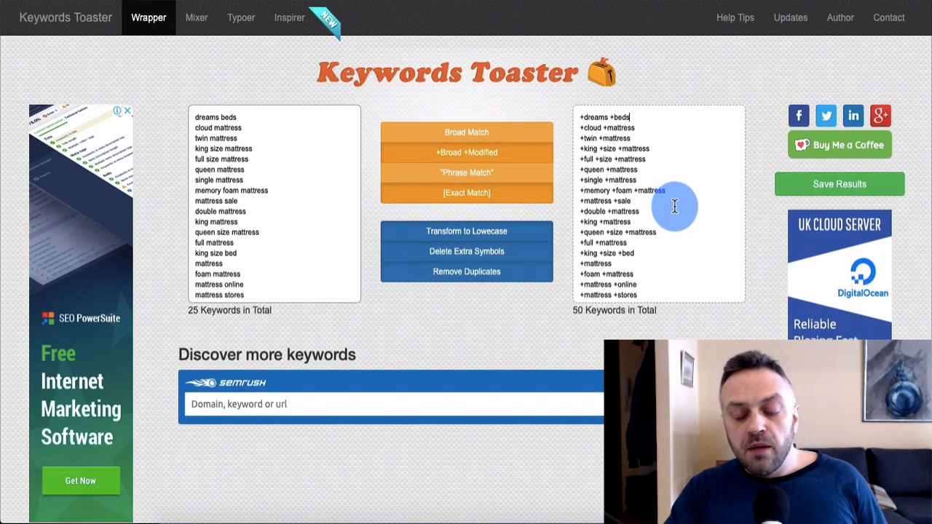
{"action": "scroll", "coordinate": [640, 193], "scroll_direction": "down", "scroll_amount": 5}
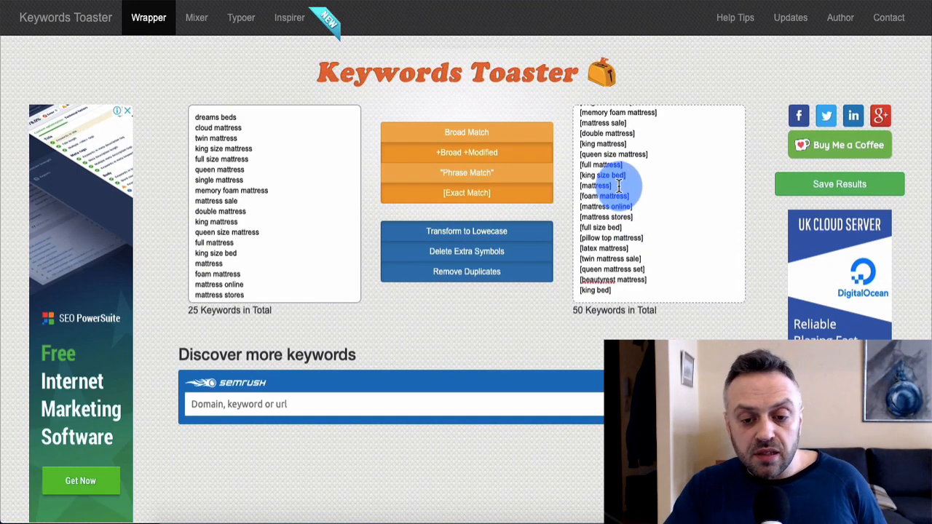
{"action": "scroll", "coordinate": [634, 240], "scroll_direction": "up", "scroll_amount": 5}
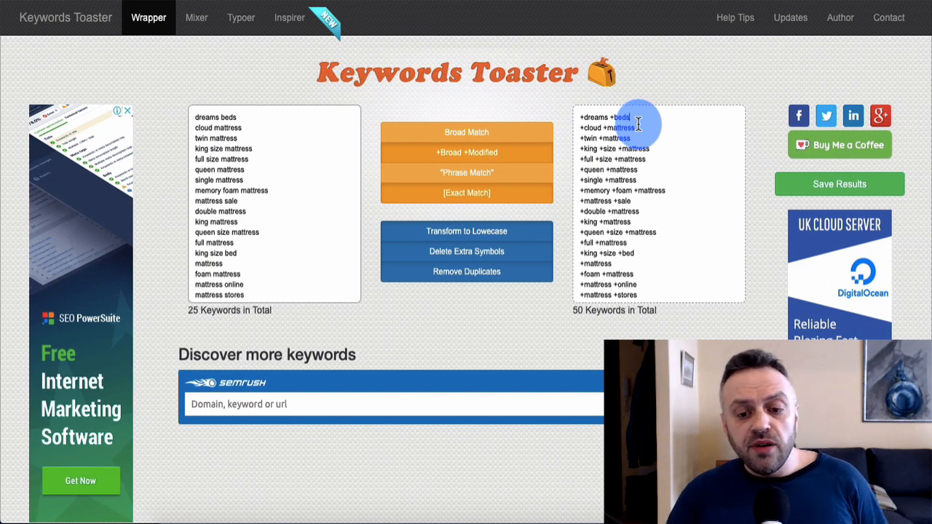
{"action": "scroll", "coordinate": [624, 187], "scroll_direction": "down", "scroll_amount": 5}
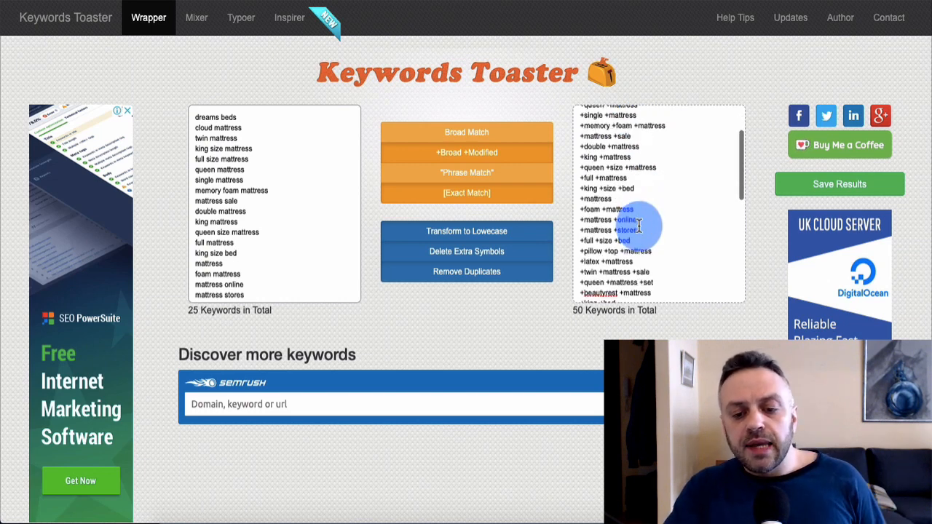
Copy all compiled keywords and replace ad group AG1's keyword list in Google Ads with them
{"action": "left_click_drag", "start_coordinate": [629, 206], "coordinate": [647, 175]}
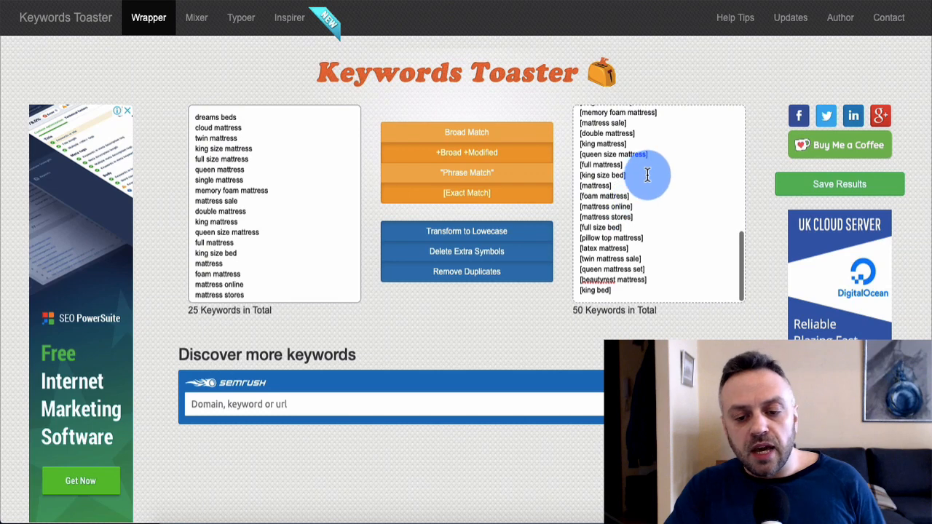
{"action": "key", "text": "ctrl+a"}
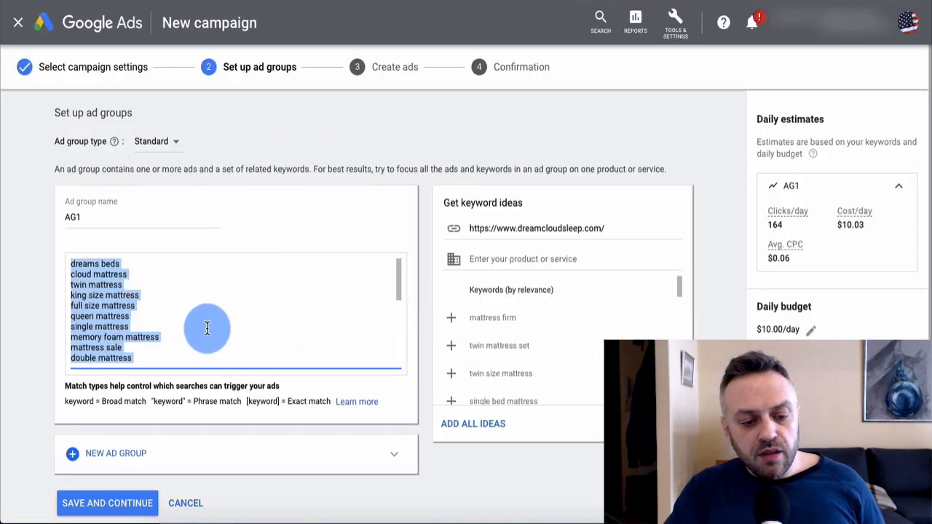
{"action": "key", "text": "ctrl+v"}
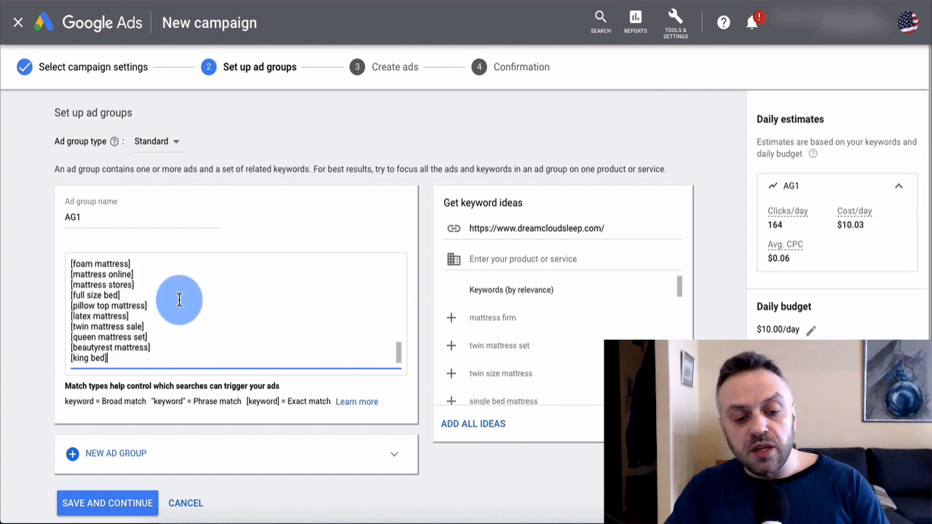
{"action": "scroll", "coordinate": [133, 316], "scroll_direction": "up", "scroll_amount": 5}
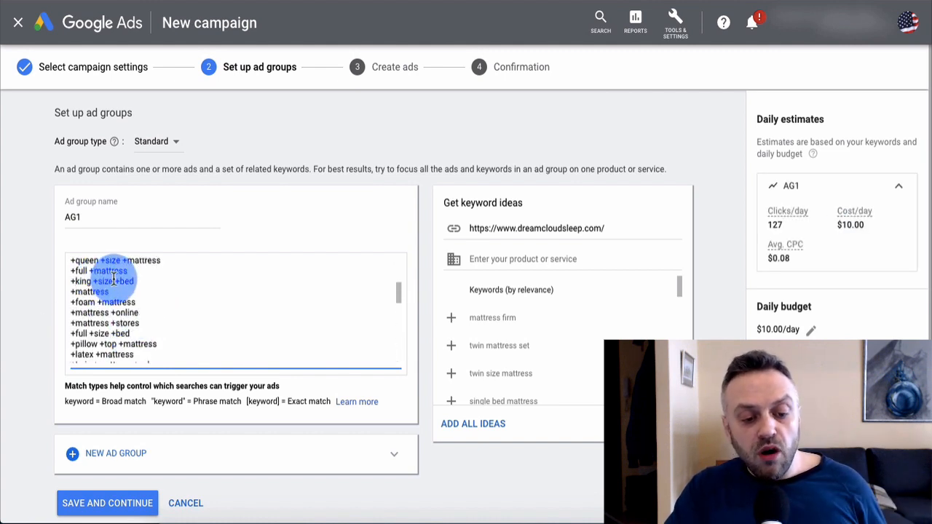
{"action": "scroll", "coordinate": [94, 342], "scroll_direction": "down", "scroll_amount": 5}
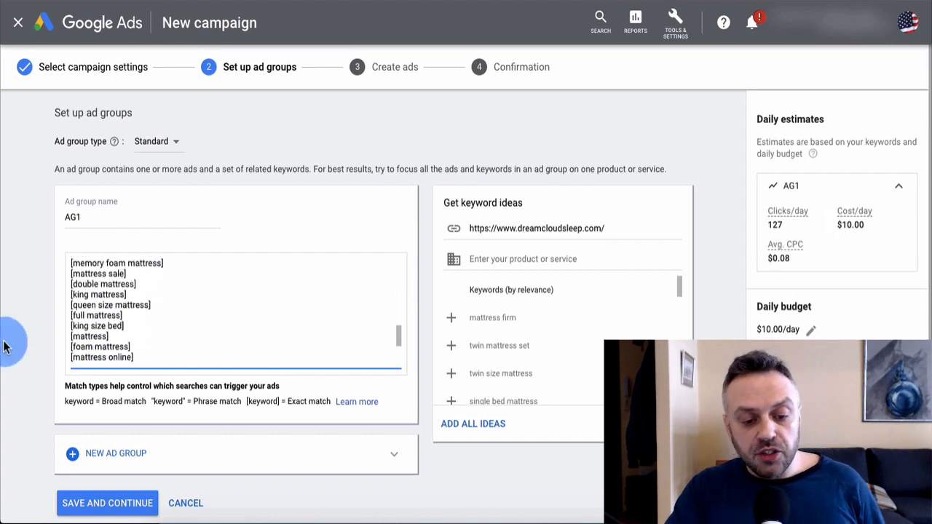
{"action": "scroll", "coordinate": [6, 343], "scroll_direction": "down", "scroll_amount": 1}
Save the ad group setup, continue to ad creation and open the new text ad's Final URL for entry
{"action": "left_click", "coordinate": [126, 463]}
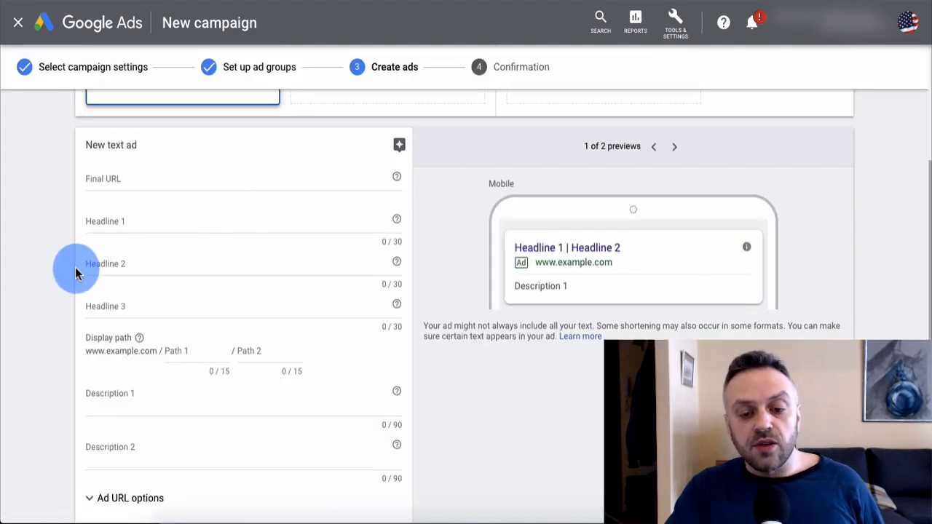
{"action": "scroll", "coordinate": [59, 256], "scroll_direction": "up", "scroll_amount": 3}
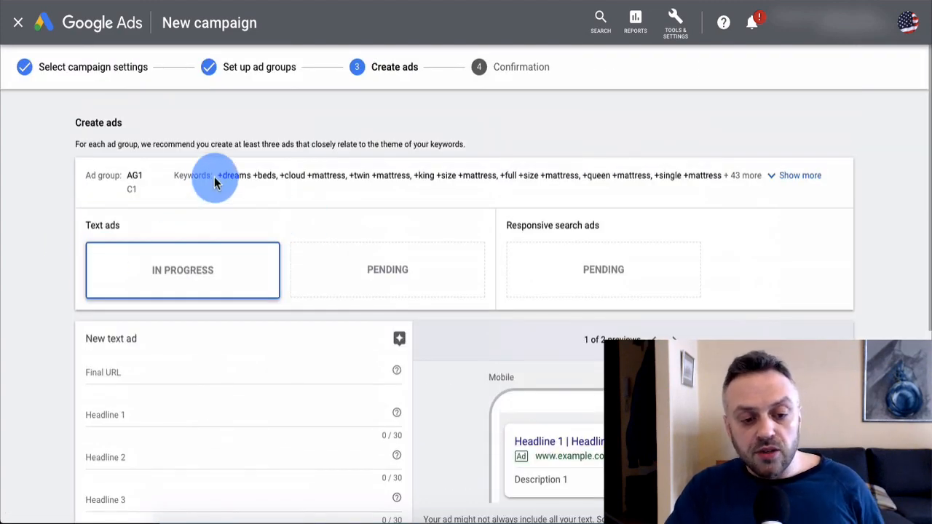
{"action": "scroll", "coordinate": [83, 303], "scroll_direction": "down", "scroll_amount": 1}
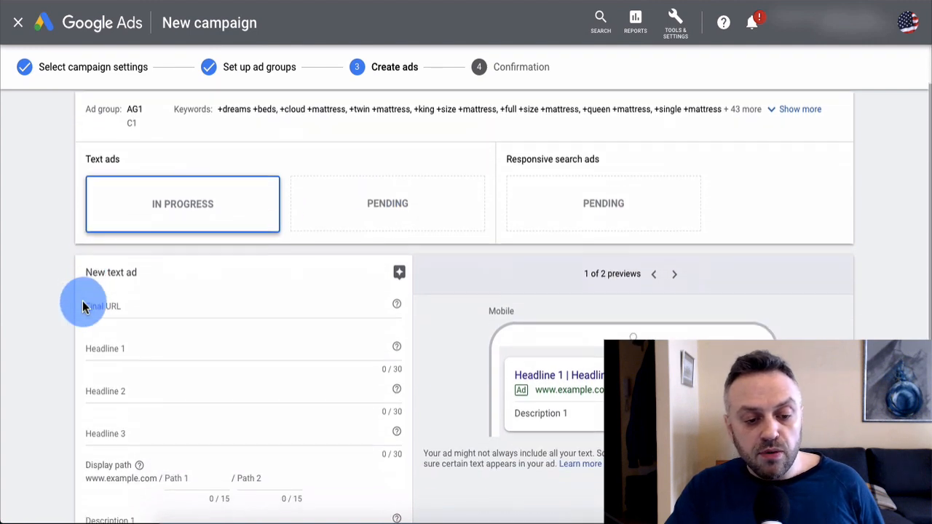
{"action": "scroll", "coordinate": [83, 306], "scroll_direction": "down", "scroll_amount": 1}
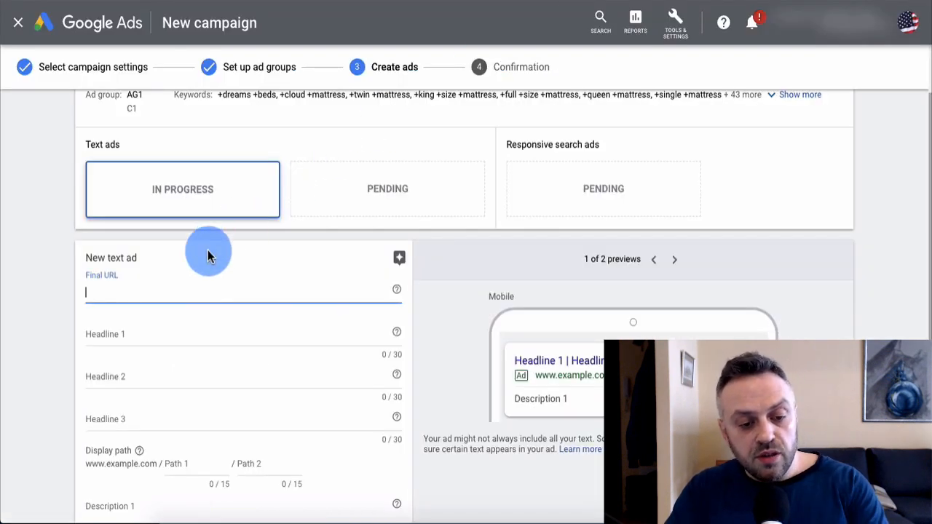
{"action": "type", "text": "https://www.thesleepjudge.com/roundup/best-firm-mattress-reviews/"}
{"action": "left_click", "coordinate": [180, 326]}
{"action": "left_click", "coordinate": [160, 330]}
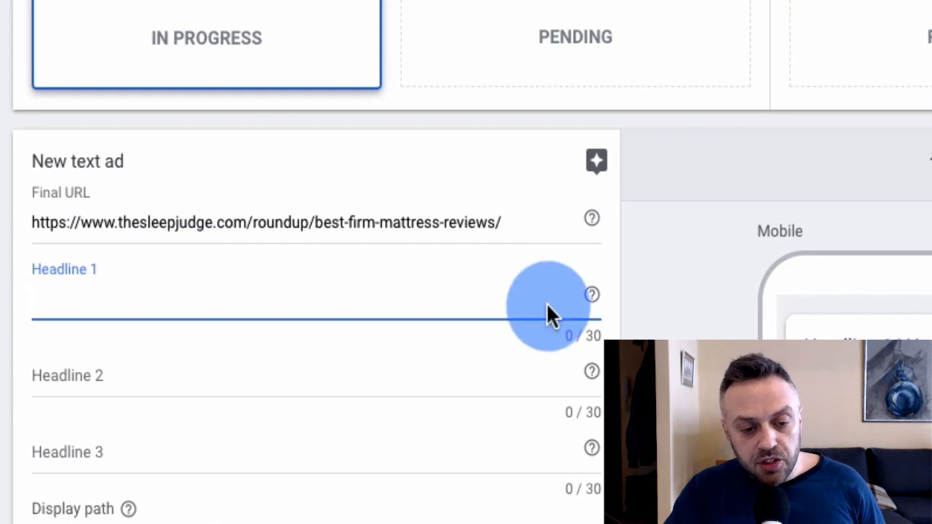
{"action": "scroll", "coordinate": [3, 401], "scroll_direction": "down", "scroll_amount": 1}
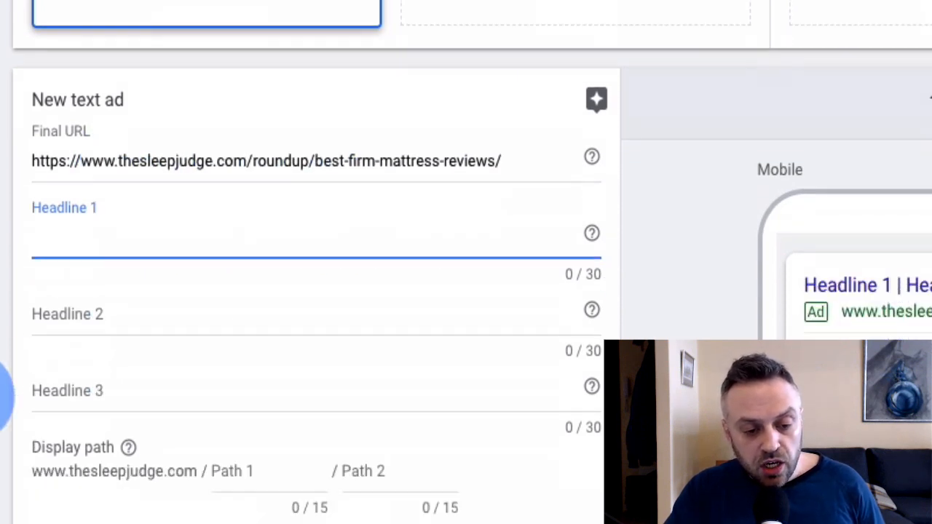
{"action": "left_click", "coordinate": [251, 440]}
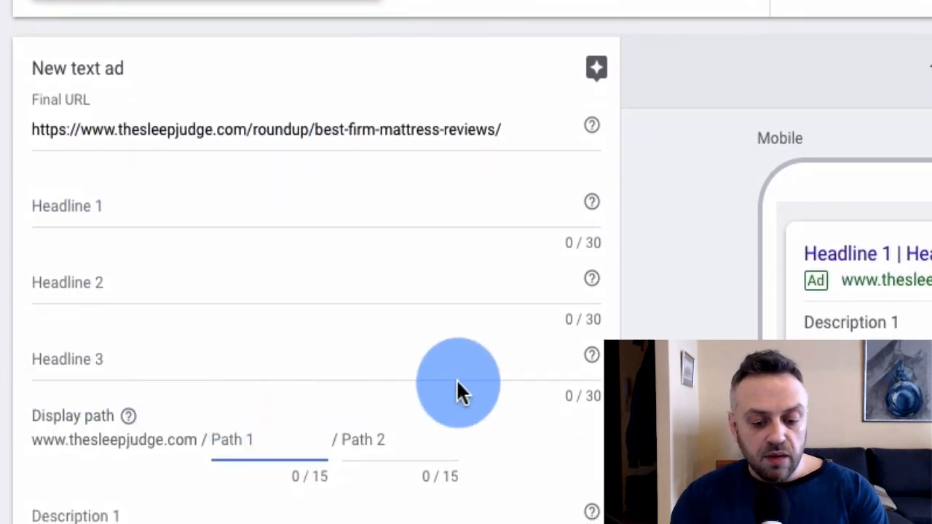
{"action": "type", "text": "bestmattress"}
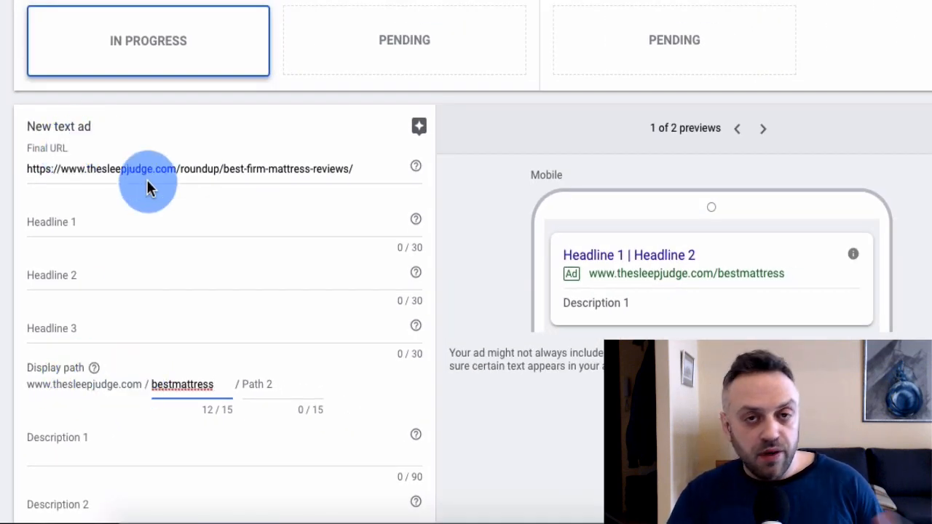
Copy the heading "PREMIUM MATERIALS AT HALF THE PRICE" from the DreamCloud page and paste it into the ad's Headline 1
{"action": "left_click", "coordinate": [87, 222]}
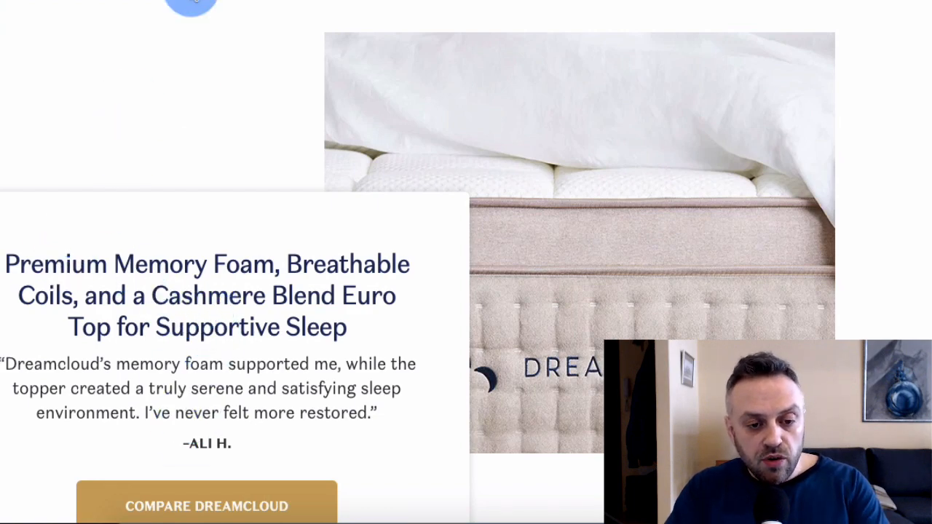
{"action": "scroll", "coordinate": [396, 333], "scroll_direction": "down", "scroll_amount": 7}
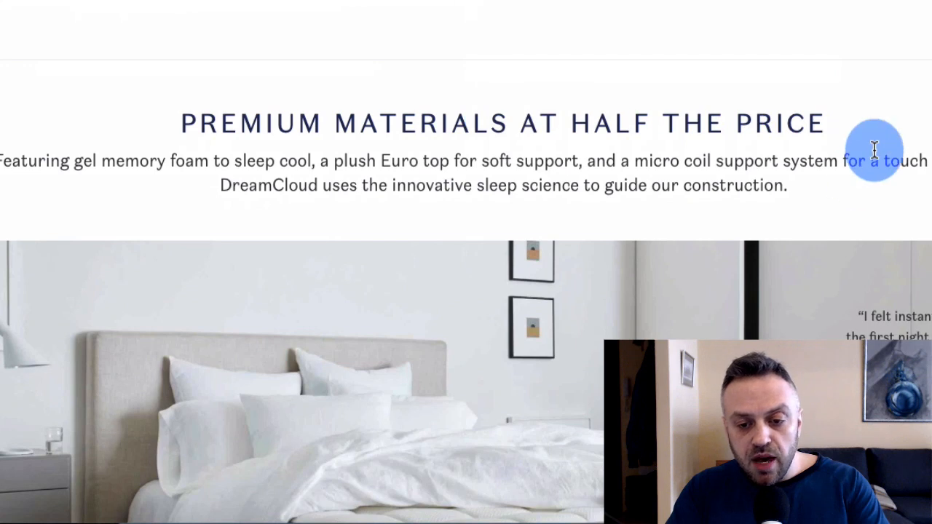
{"action": "left_click_drag", "start_coordinate": [850, 128], "coordinate": [181, 127]}
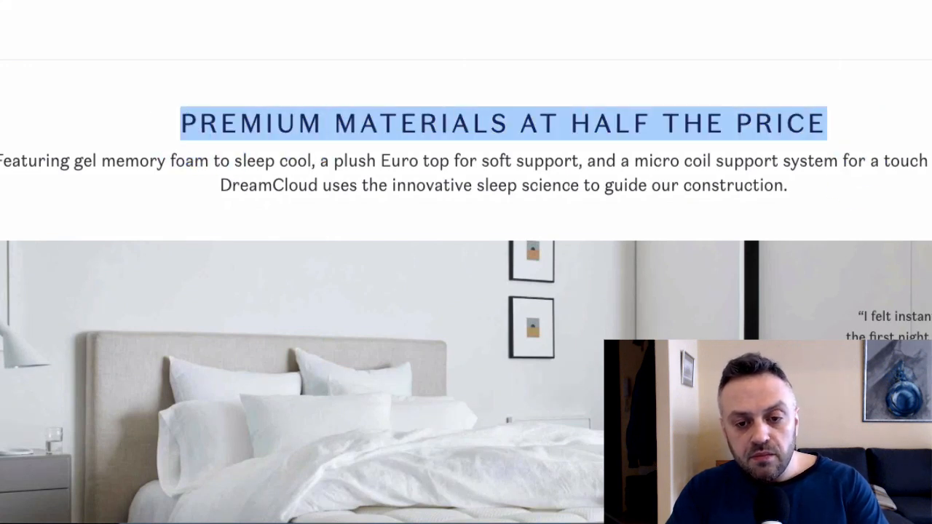
{"action": "key", "text": "ctrl+c"}
{"action": "key", "text": "alt+Tab"}
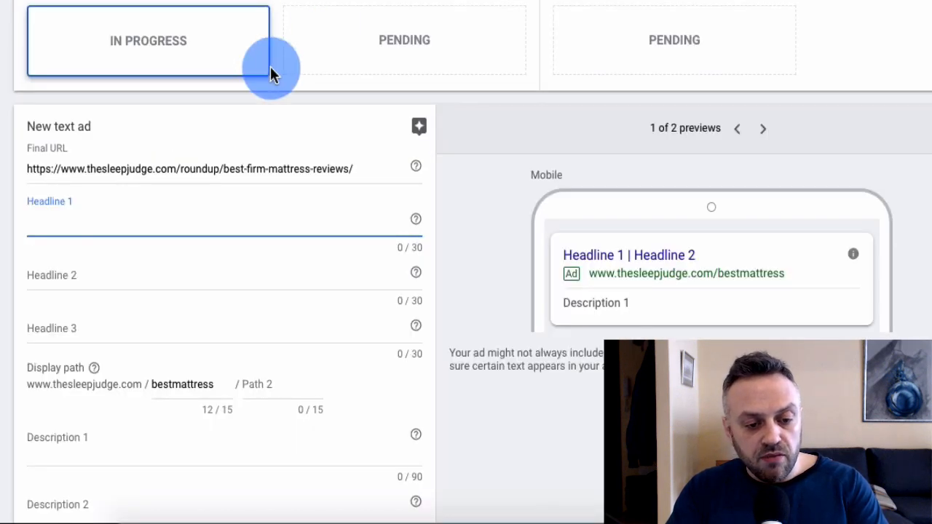
{"action": "left_click", "coordinate": [141, 195]}
{"action": "key", "text": "ctrl+v"}
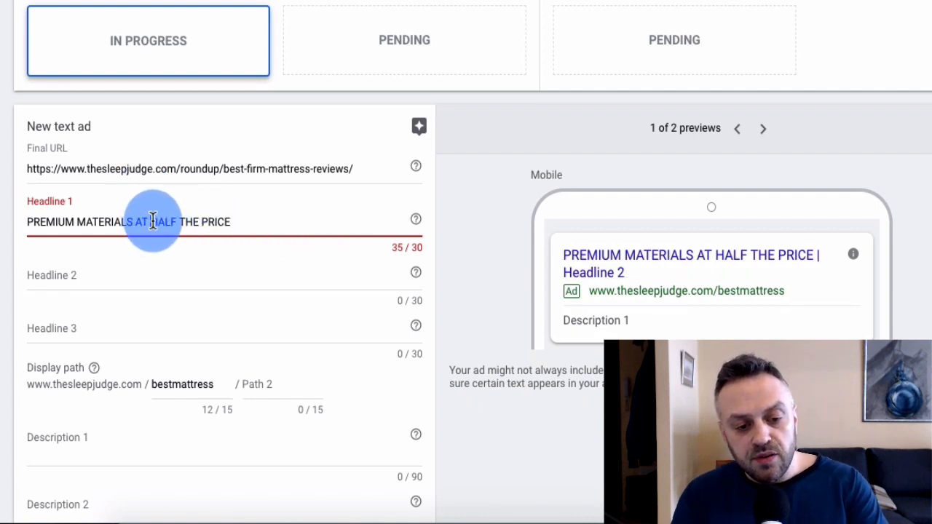
Replace MATERIALS in Headline 1 so it reads "PREMIUM MATTRESS AT HALF THE PRICE"
{"action": "key", "text": "BackSpace"}
{"action": "key", "text": "BackSpace"}
{"action": "key", "text": "BackSpace"}
{"action": "key", "text": "BackSpace"}
{"action": "key", "text": "BackSpace"}
{"action": "key", "text": "BackSpace"}
{"action": "key", "text": "BackSpace"}
{"action": "key", "text": "BackSpace"}
{"action": "key", "text": "BackSpace"}
{"action": "key", "text": "BackSpace"}
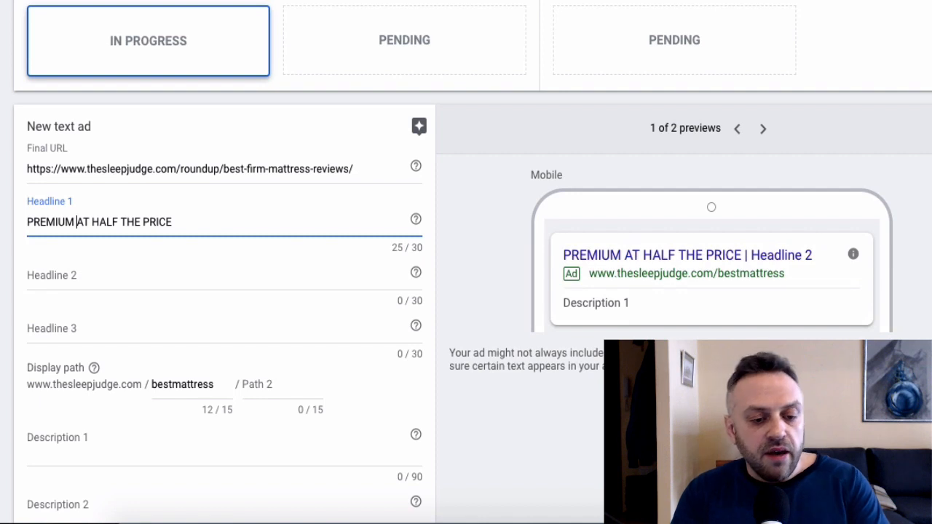
{"action": "left_click", "coordinate": [109, 272]}
{"action": "left_click", "coordinate": [77, 220]}
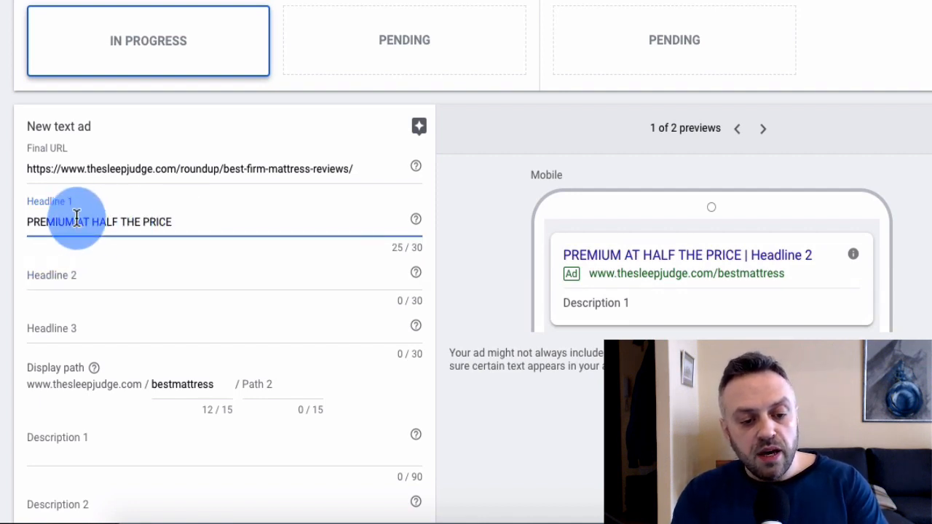
{"action": "type", "text": "MATTRESS"}
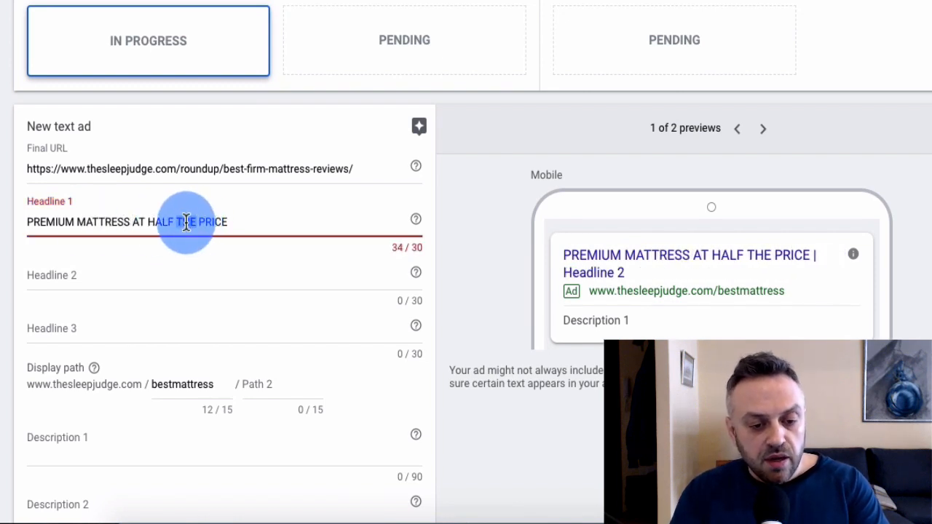
Shorten Headline 1 to "QUALITY MATTRESS AT HALF COST"
{"action": "key", "text": "super+Left"}
{"action": "key", "text": "alt+Right"}
{"action": "key", "text": "alt+BackSpace"}
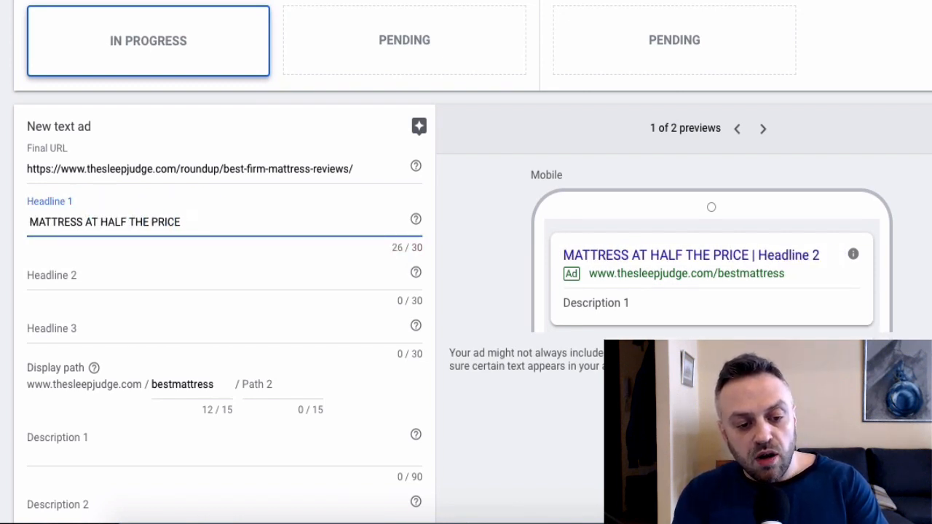
{"action": "type", "text": "QUALITY"}
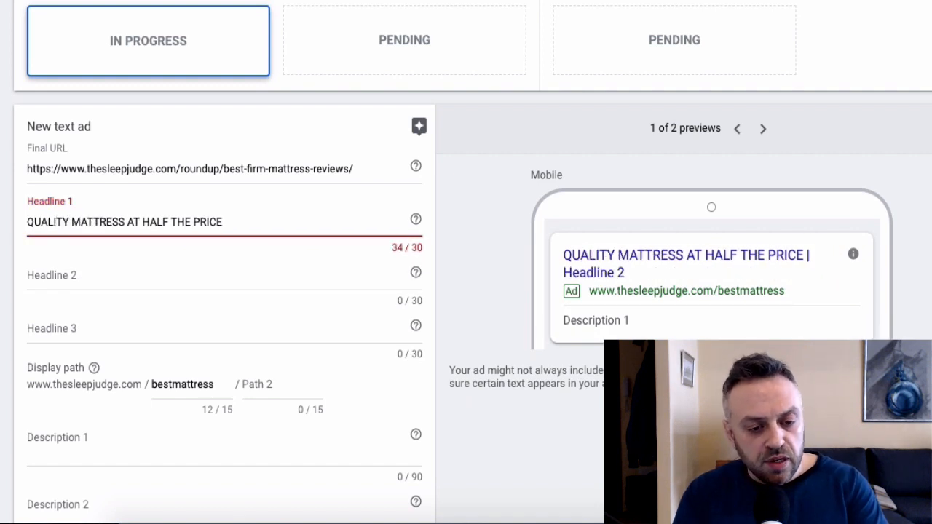
{"action": "key", "text": "alt+BackSpace"}
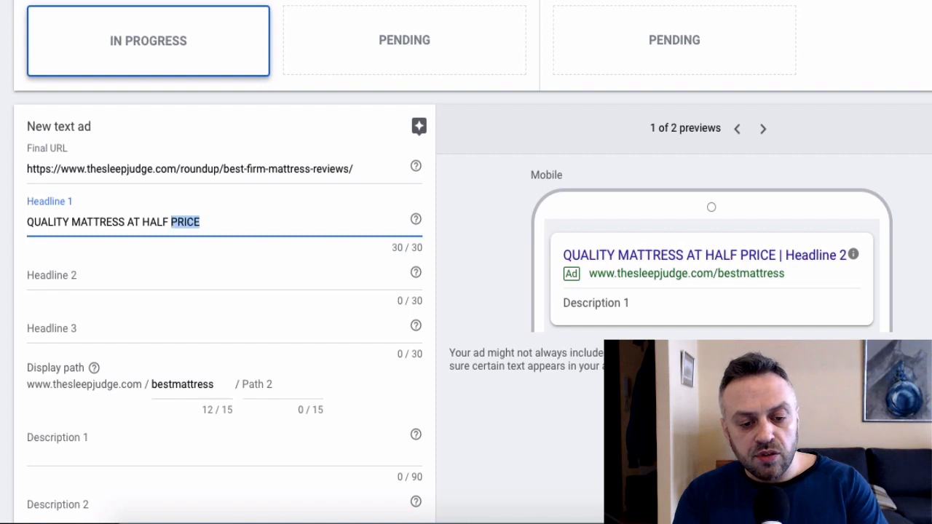
{"action": "type", "text": "COST"}
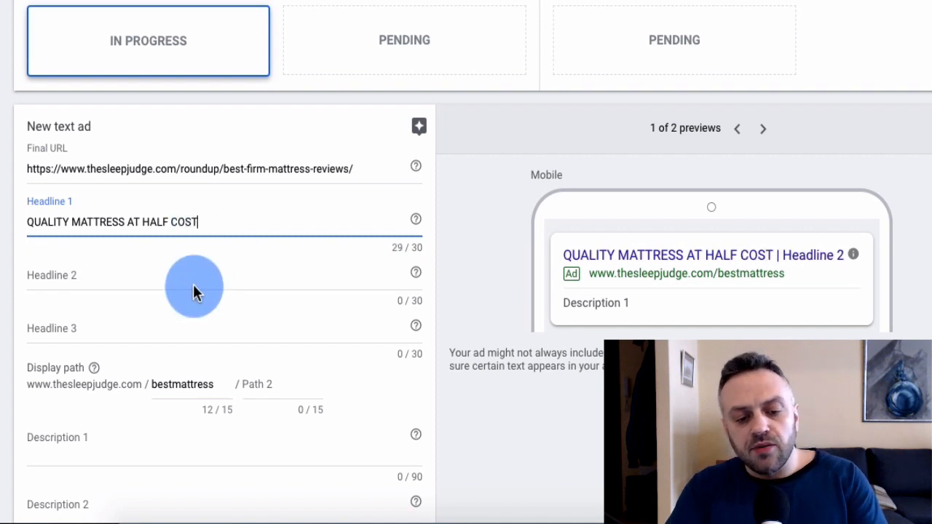
Rewrite Headline 1 word by word in title case as "Quality Mattress At Half", removing the word COST
{"action": "left_click_drag", "start_coordinate": [201, 222], "coordinate": [17, 224]}
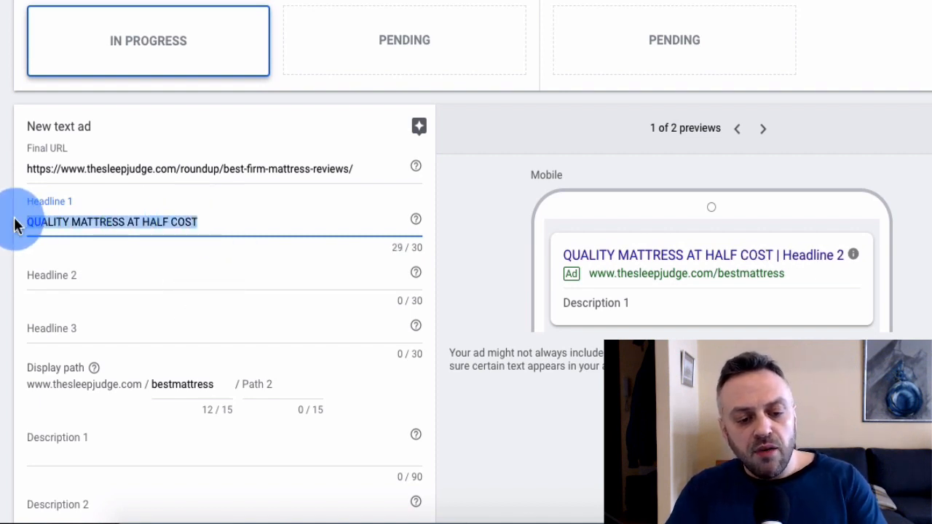
{"action": "right_click", "coordinate": [74, 221]}
{"action": "left_click", "coordinate": [51, 218]}
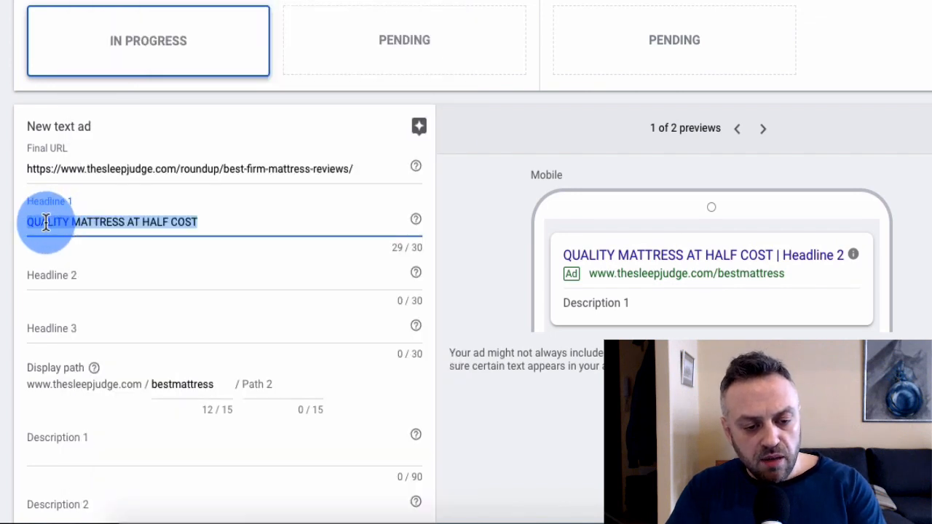
{"action": "double_click", "coordinate": [46, 222]}
{"action": "type", "text": "Quality"}
{"action": "key", "text": "ctrl+Right"}
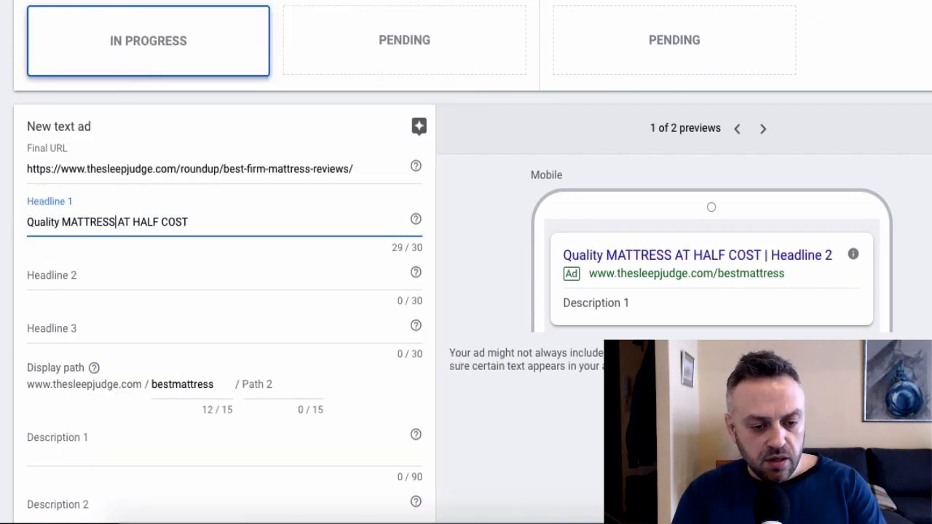
{"action": "key", "text": "ctrl+BackSpace"}
{"action": "type", "text": "Mattress"}
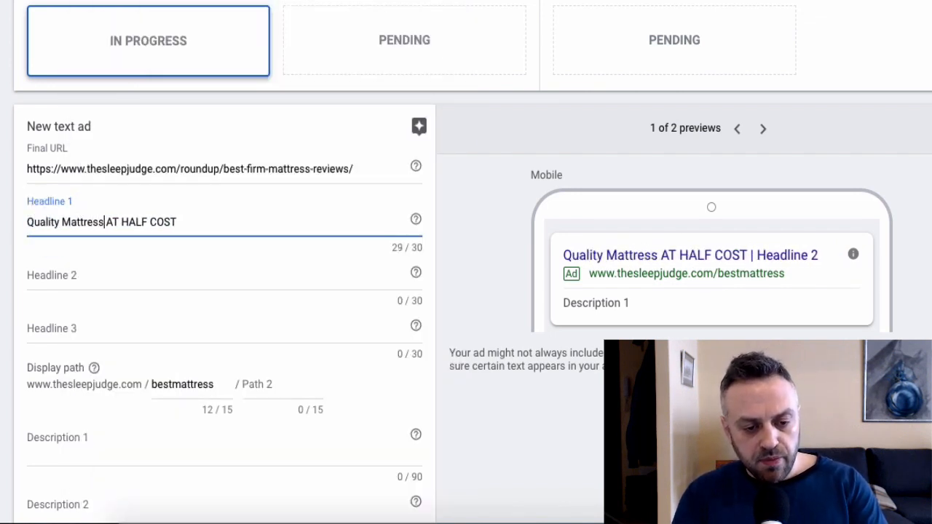
{"action": "key", "text": "ctrl+Right"}
{"action": "key", "text": "ctrl+BackSpace"}
{"action": "type", "text": "At"}
{"action": "key", "text": "ctrl+BackSpace"}
{"action": "type", "text": "Half"}
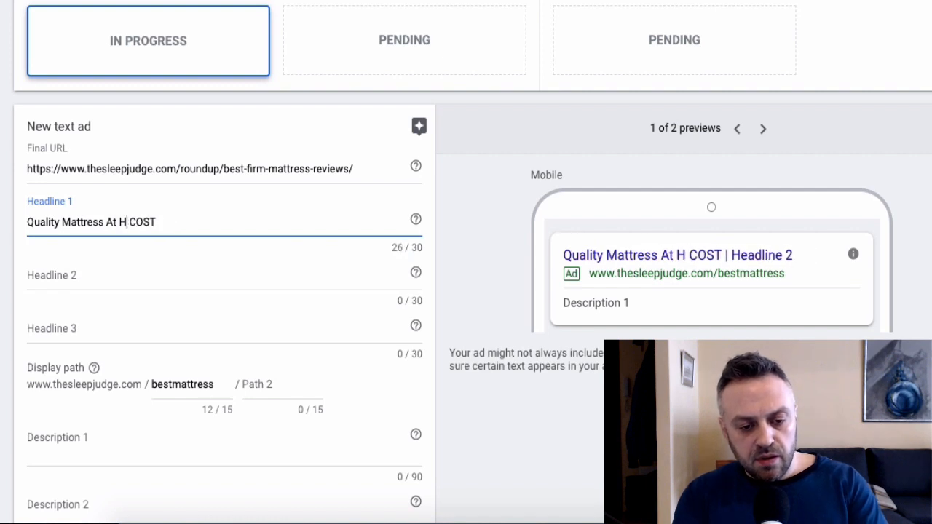
{"action": "key", "text": "ctrl+BackSpace"}
{"action": "key", "text": "BackSpace"}
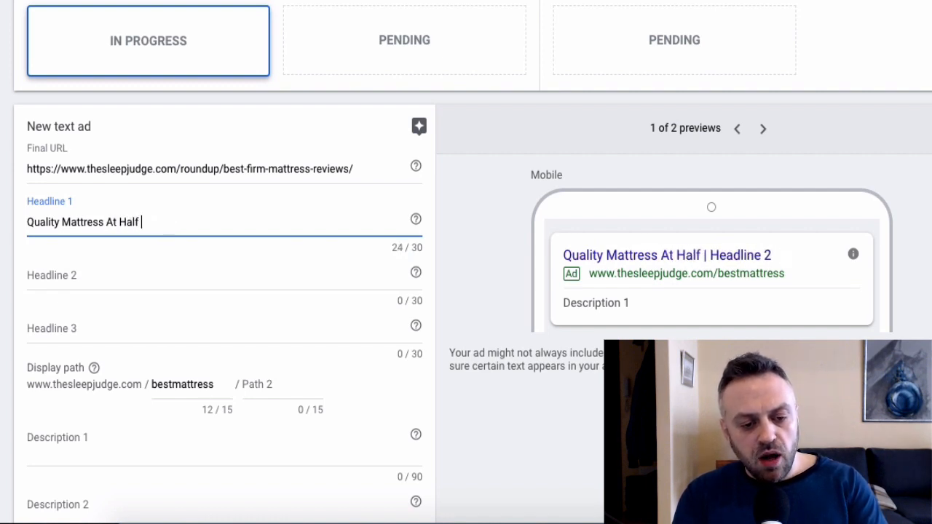
Replace everything after "Quality" in Headline 1 so it reads "Quality Affordable Mattresses"
{"action": "key", "text": "ctrl+BackSpace"}
{"action": "key", "text": "ctrl+BackSpace"}
{"action": "key", "text": "ctrl+BackSpace"}
{"action": "type", "text": "Affo"}
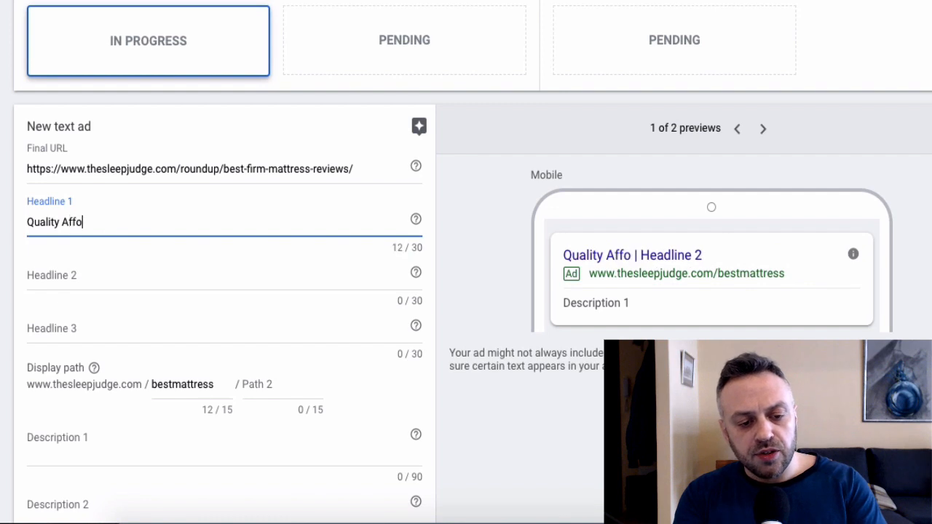
{"action": "type", "text": "rdable Mattr"}
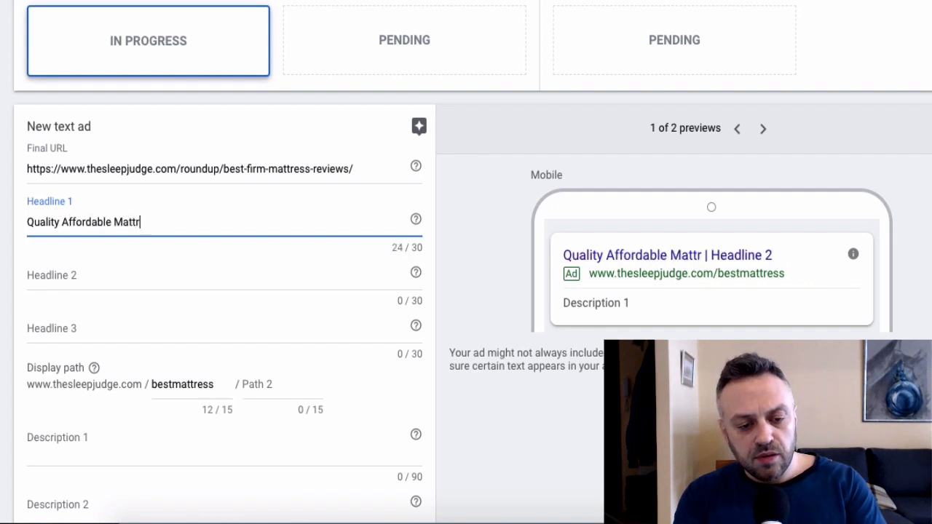
{"action": "type", "text": "esses"}
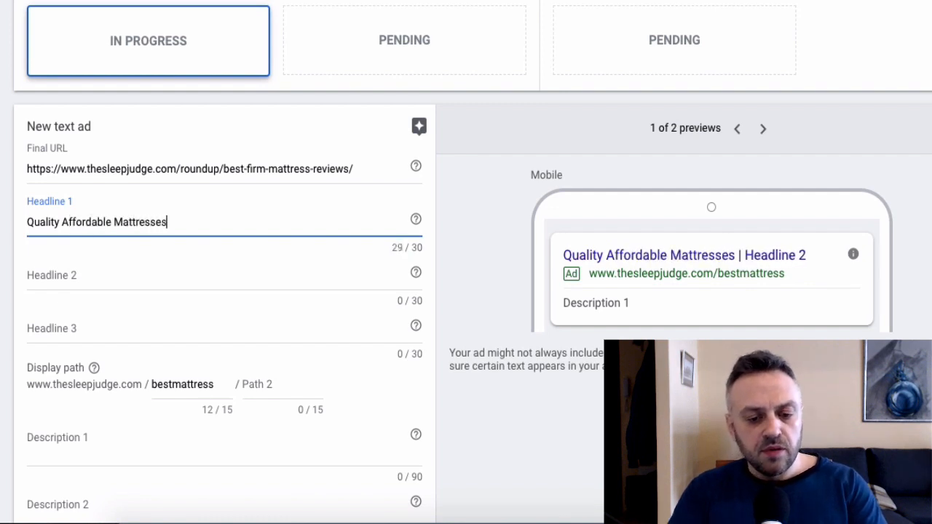
Start Headline 2 and search Google for "best 10 mattresses" to find competitor ad headlines
{"action": "left_click", "coordinate": [106, 274]}
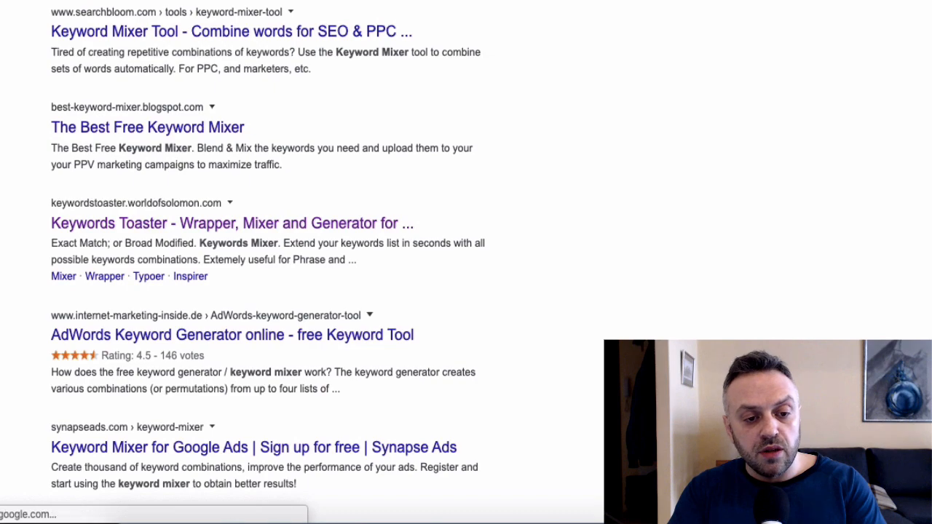
{"action": "type", "text": "best"}
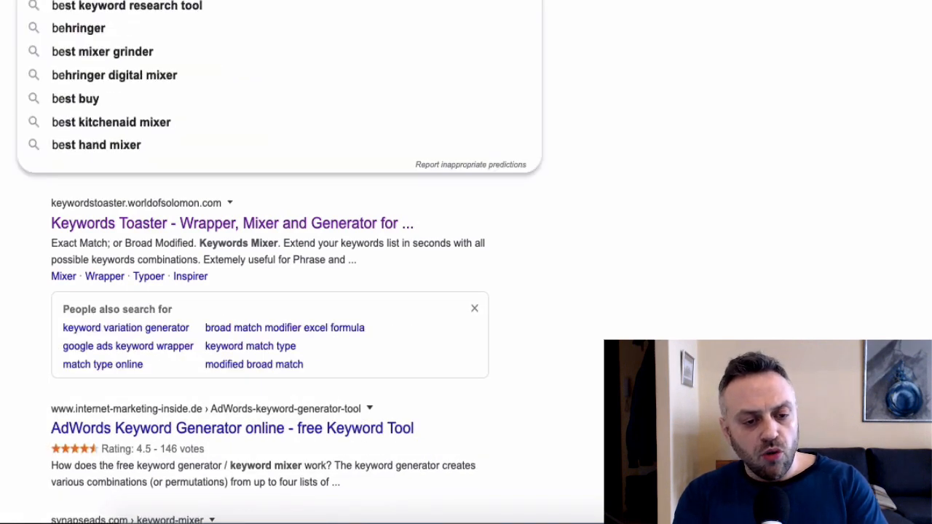
{"action": "type", "text": " 10 ma"}
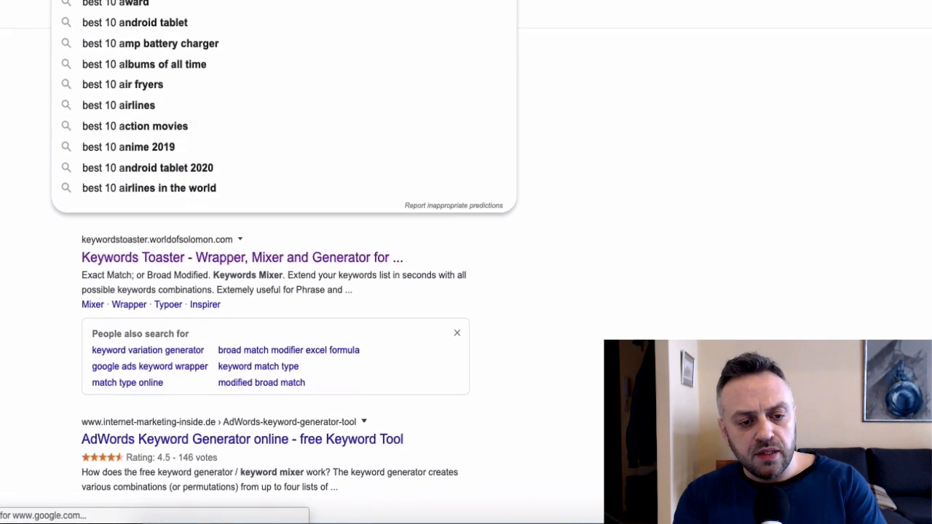
{"action": "type", "text": "ttresses"}
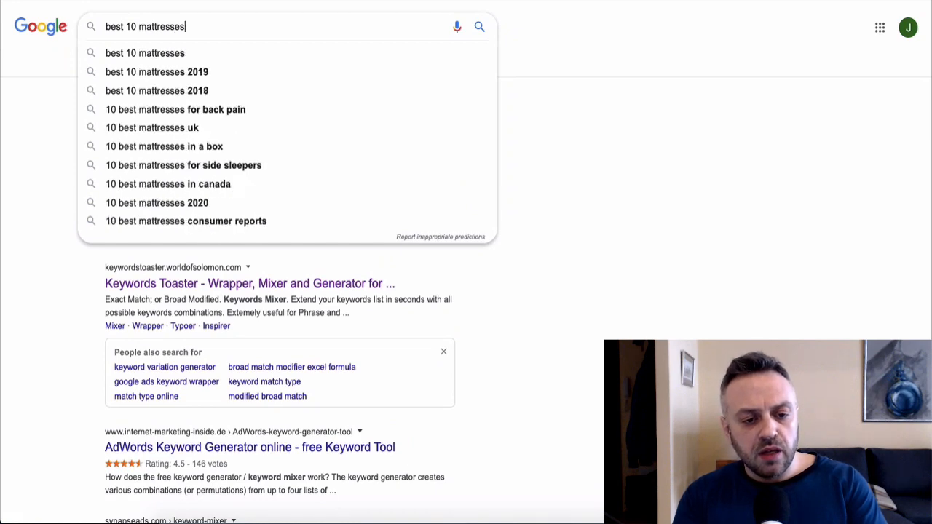
{"action": "key", "text": "Return"}
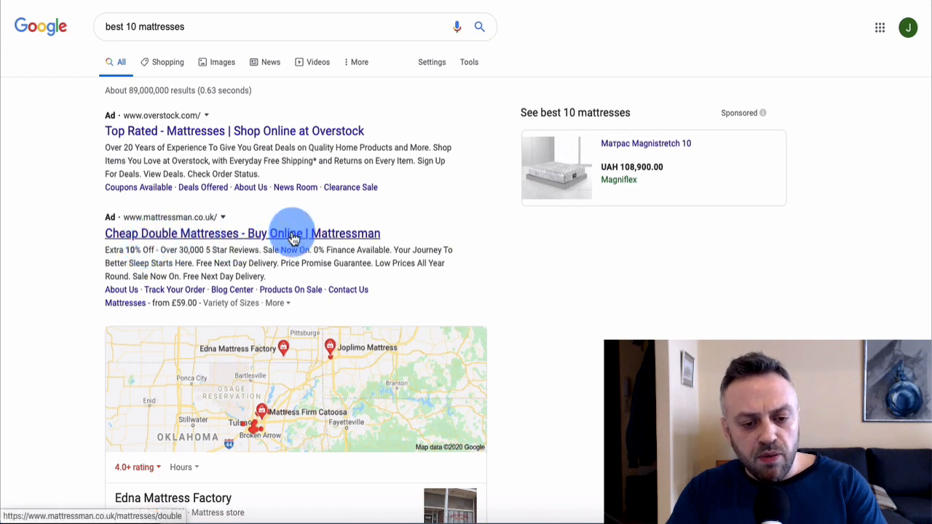
Set Headline 2 to "Buy Online | Special Offer" by adapting the copied end of the Mattressman ad title, and open Headline 3 for entry
{"action": "left_click_drag", "start_coordinate": [399, 228], "coordinate": [249, 229]}
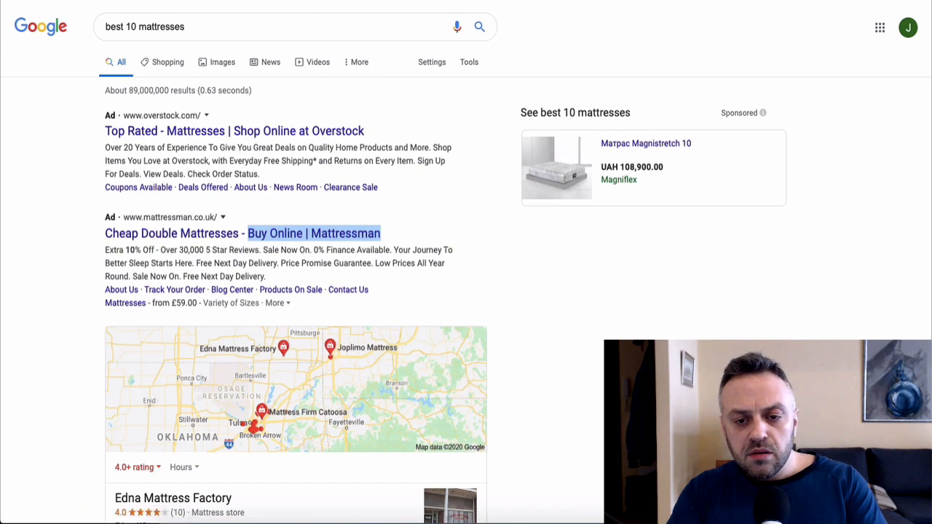
{"action": "key", "text": "ctrl+Tab"}
{"action": "key", "text": "ctrl+v"}
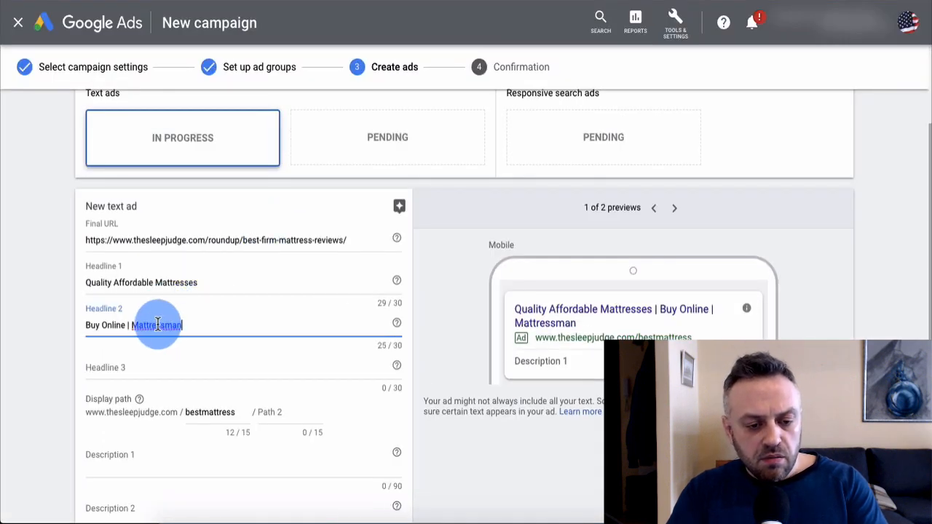
{"action": "key", "text": "BackSpace"}
{"action": "type", "text": "| Speci"}
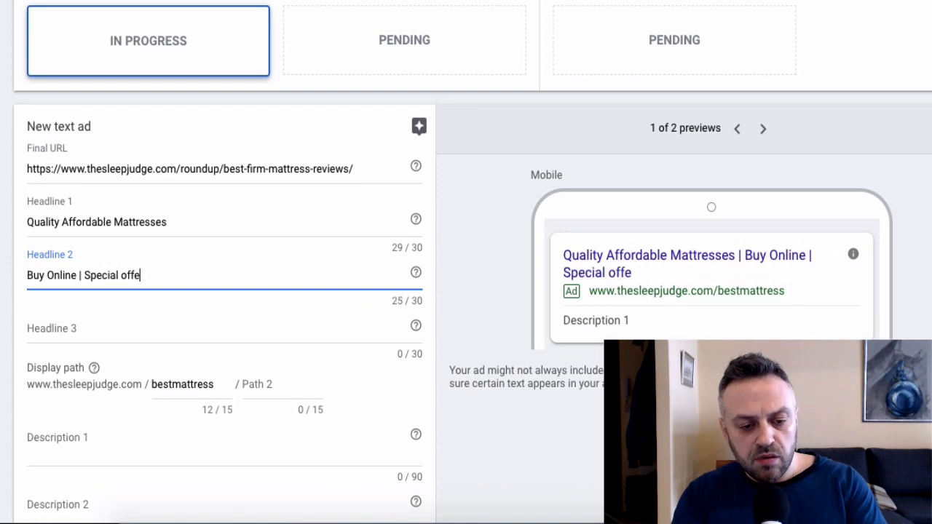
{"action": "type", "text": "al Offer"}
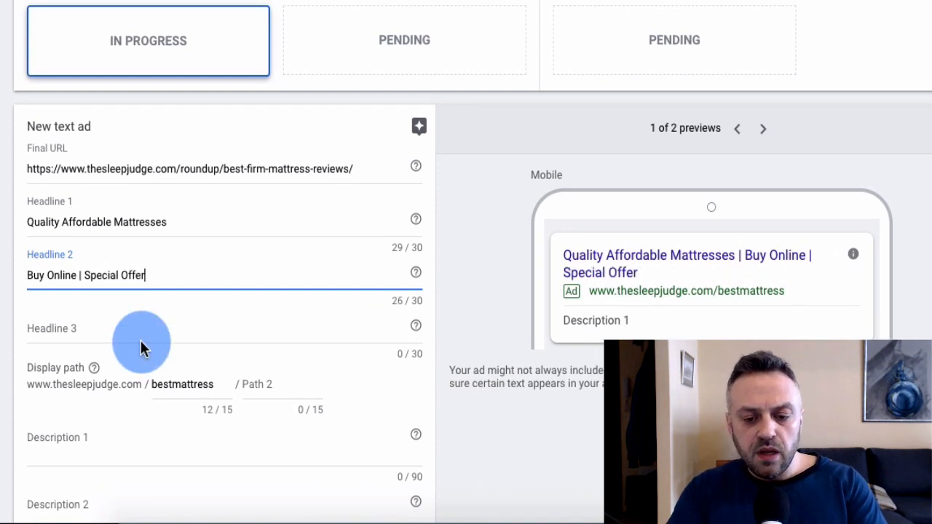
{"action": "left_click", "coordinate": [116, 334]}
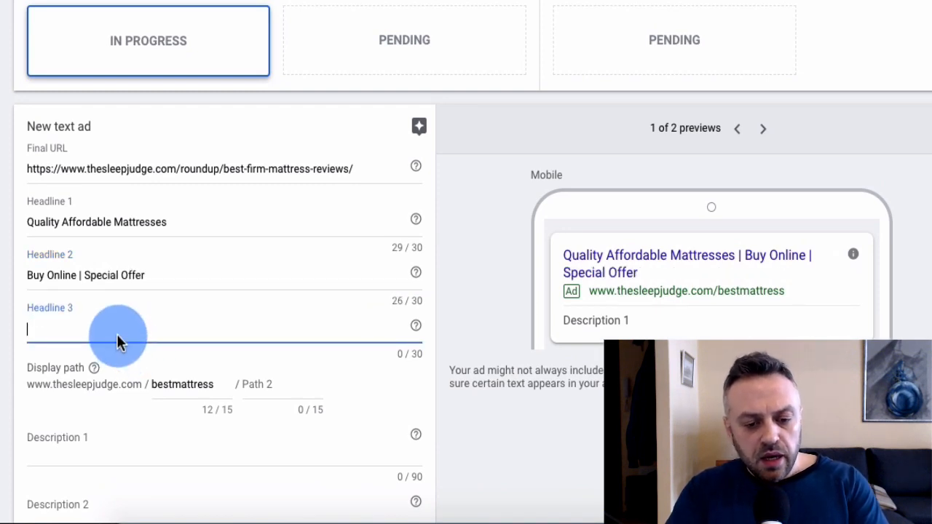
Leave Headline 3 empty and copy the DreamCloud paragraph starting "Featuring gel memory foam to sleep cool" into Description 1
{"action": "left_click", "coordinate": [2, 347]}
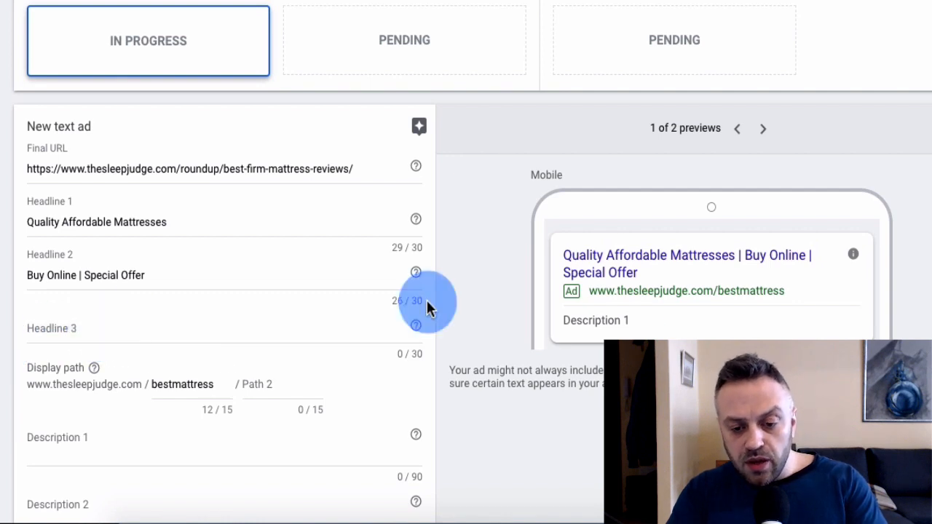
{"action": "scroll", "coordinate": [221, 306], "scroll_direction": "down", "scroll_amount": 2}
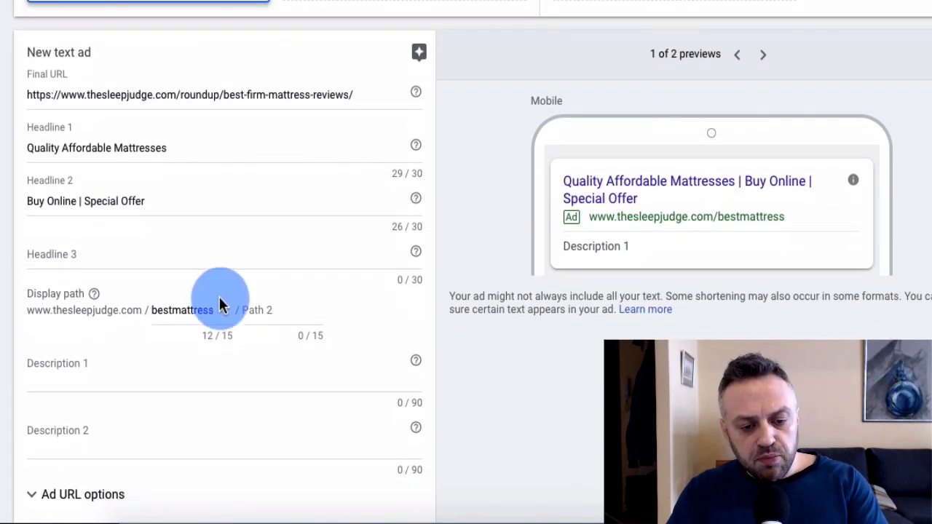
{"action": "scroll", "coordinate": [33, 371], "scroll_direction": "down", "scroll_amount": 1}
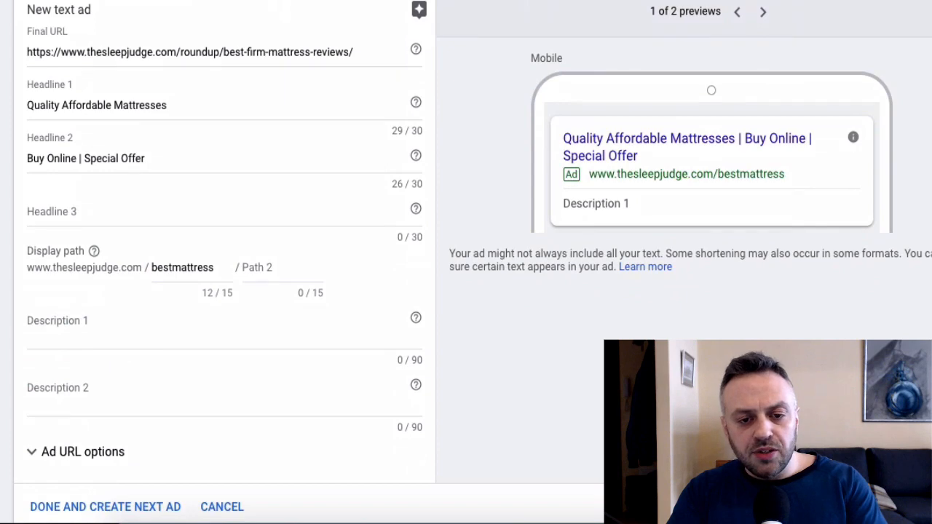
{"action": "key", "text": "ctrl+Tab"}
{"action": "key", "text": "ctrl+Tab"}
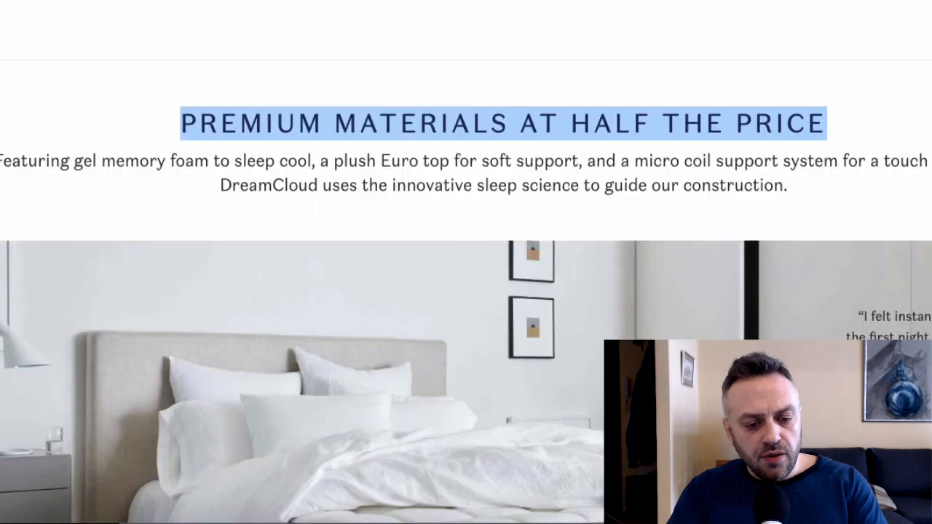
{"action": "left_click_drag", "start_coordinate": [7, 162], "coordinate": [805, 177]}
{"action": "key", "text": "ctrl+Tab"}
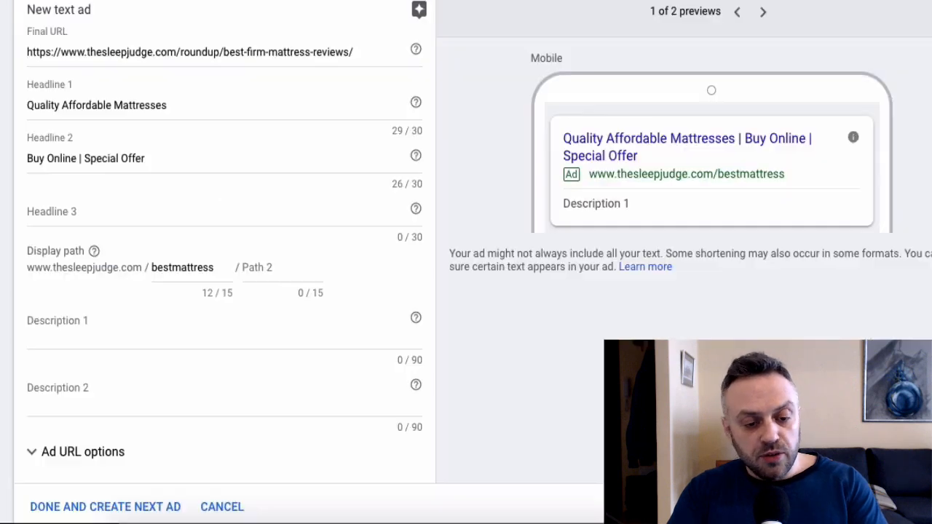
{"action": "left_click", "coordinate": [98, 333]}
{"action": "type", "text": "Featuring gel memory foam to sleep cool, a plush Euro top for soft support, and a micro coil support system for a touch of bounce, DreamCloud uses the innovative sleep science to guide our construction."}
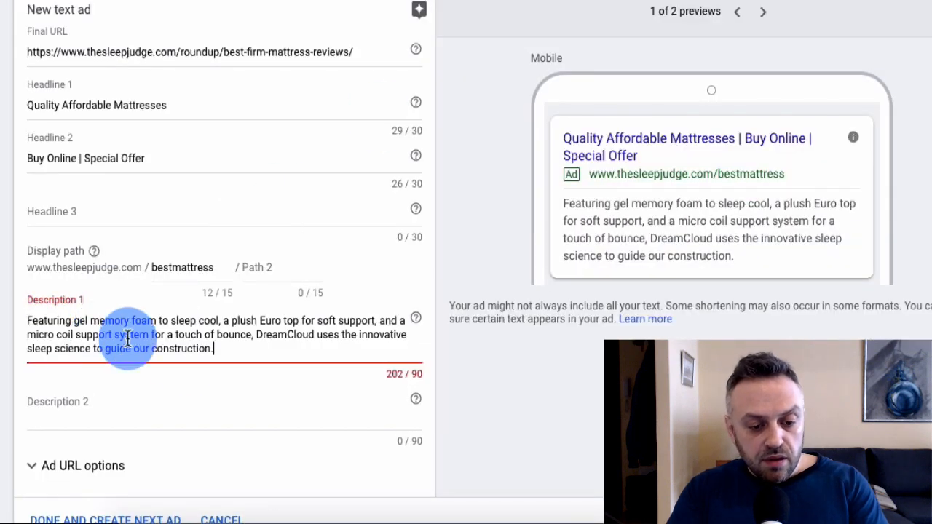
Shorten Description 1 to end at "a plush Euro top for soft support," and copy the removed remainder
{"action": "left_click_drag", "start_coordinate": [232, 346], "coordinate": [261, 322]}
{"action": "key", "text": "BackSpace"}
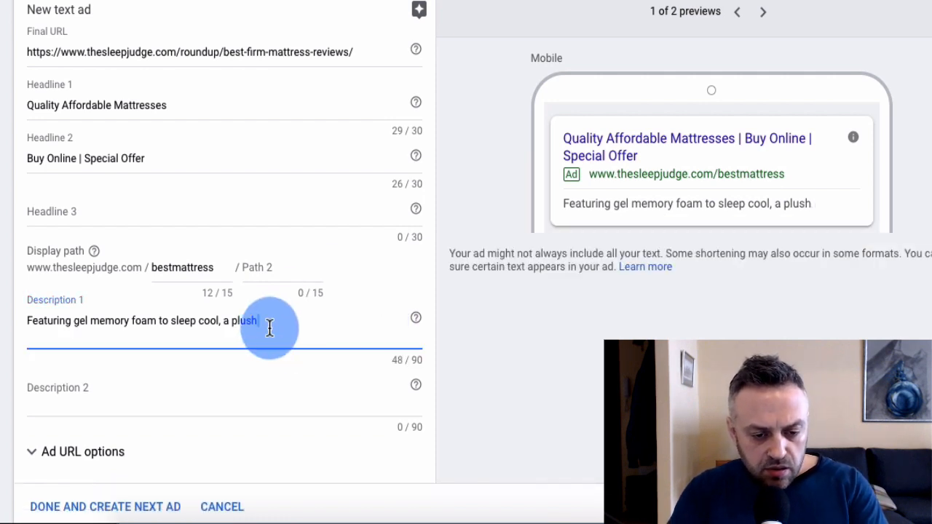
{"action": "key", "text": "ctrl+z"}
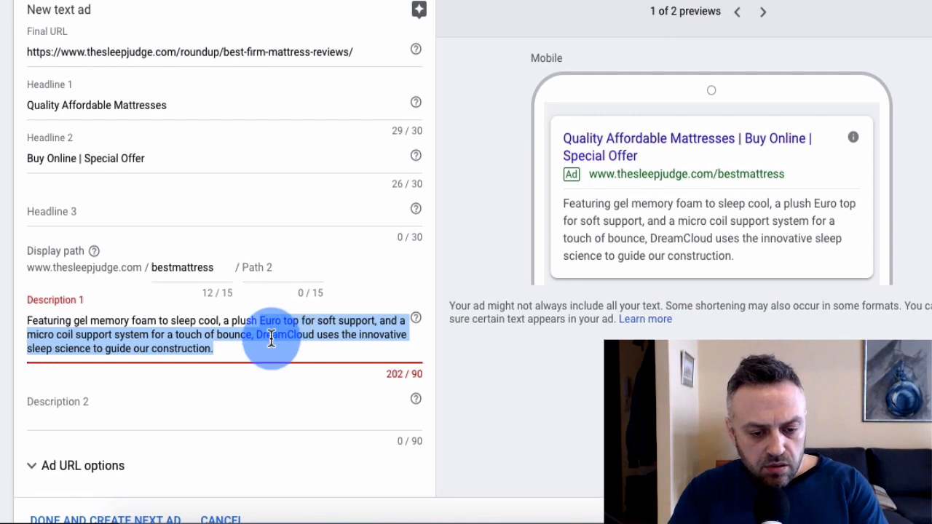
{"action": "left_click", "coordinate": [258, 349]}
{"action": "left_click_drag", "start_coordinate": [248, 351], "coordinate": [382, 324]}
{"action": "key", "text": "ctrl+c"}
{"action": "key", "text": "BackSpace"}
{"action": "key", "text": "ctrl+z"}
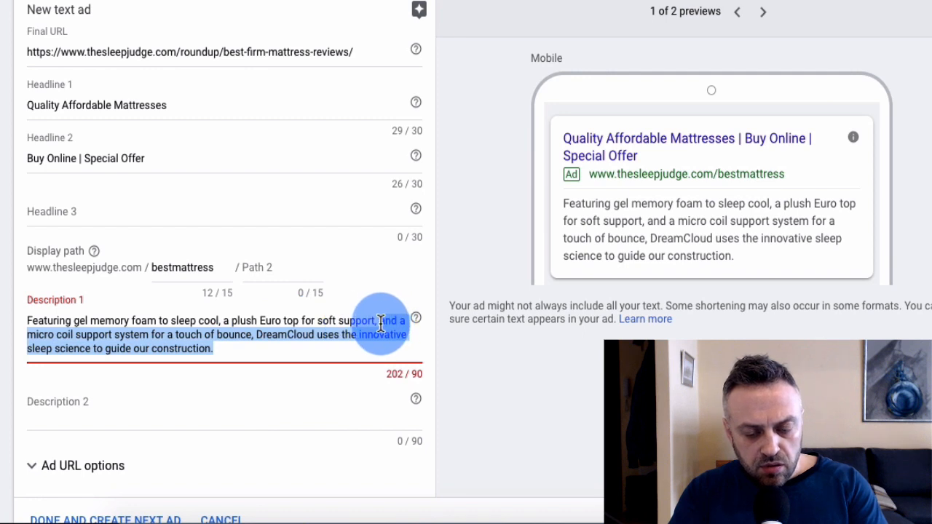
{"action": "key", "text": "BackSpace"}
Paste the copied remainder into Description 2 and cut everything after "for a touch of bounce,"
{"action": "left_click", "coordinate": [110, 399]}
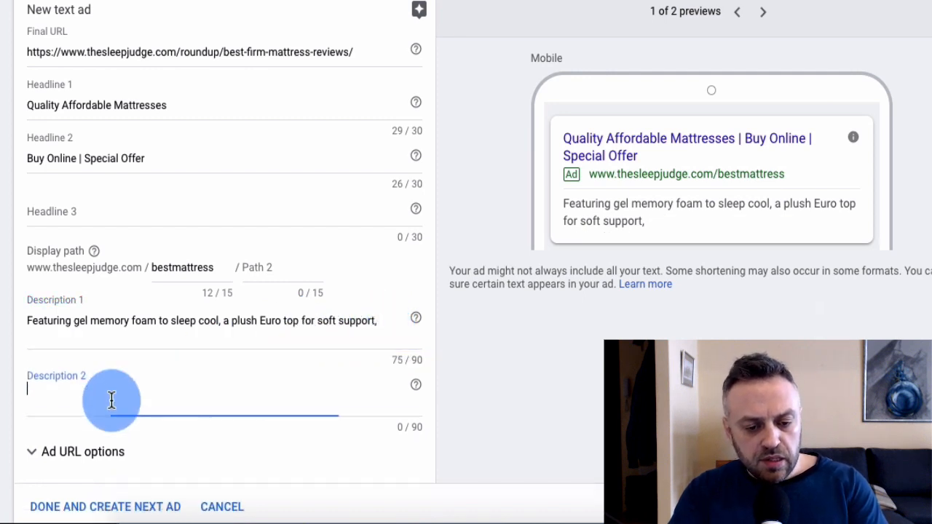
{"action": "key", "text": "ctrl+v"}
{"action": "left_click_drag", "start_coordinate": [270, 406], "coordinate": [287, 386]}
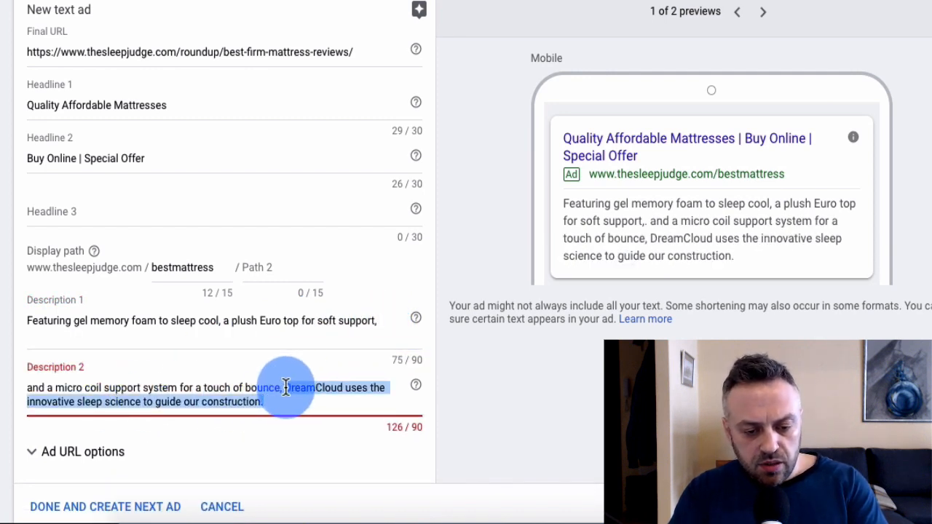
{"action": "key", "text": "BackSpace"}
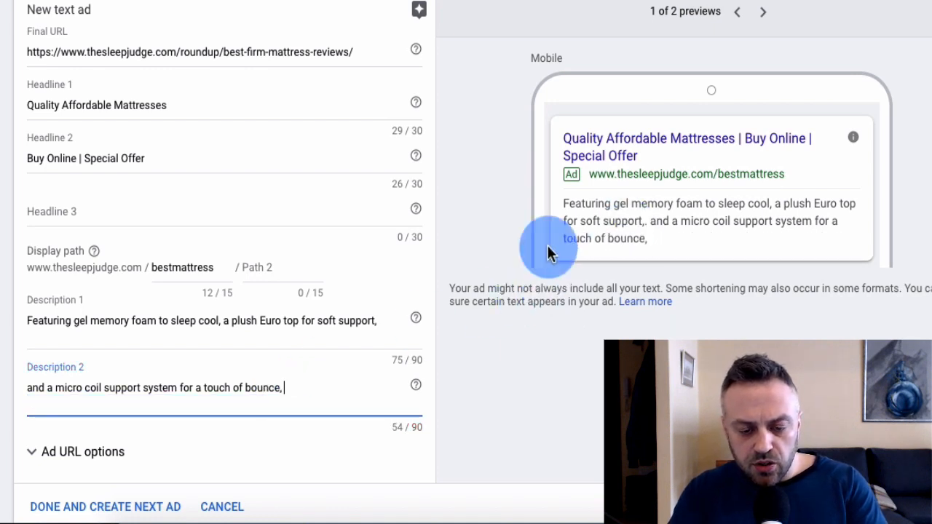
Rewrite Description 1 as "Get a quality gel foam mattress for a great price."
{"action": "triple_click", "coordinate": [178, 320]}
{"action": "type", "text": "Get a quality"}
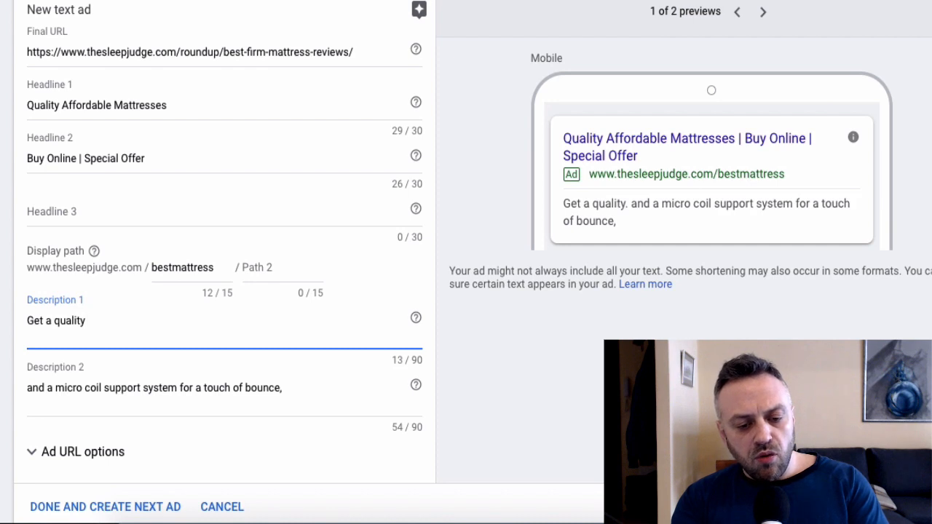
{"action": "type", "text": " gel f"}
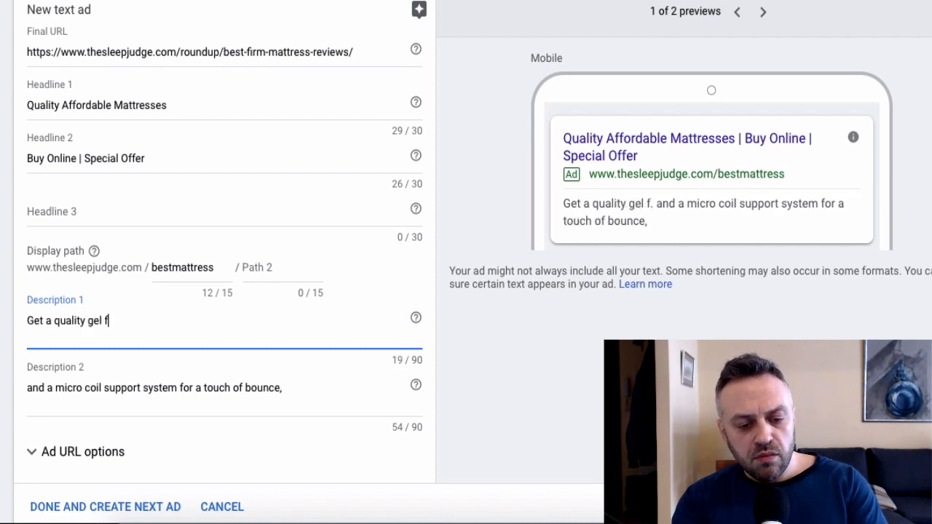
{"action": "type", "text": "oam mattress"}
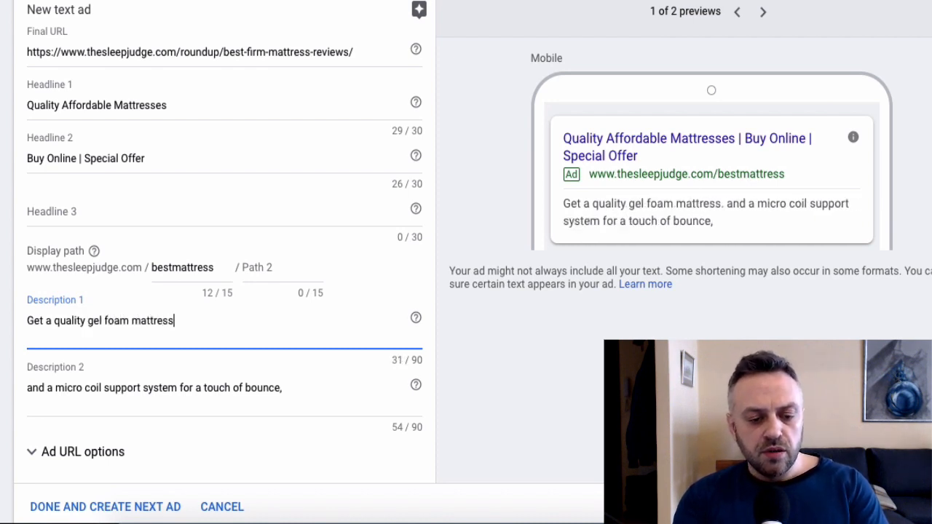
{"action": "type", "text": " for "}
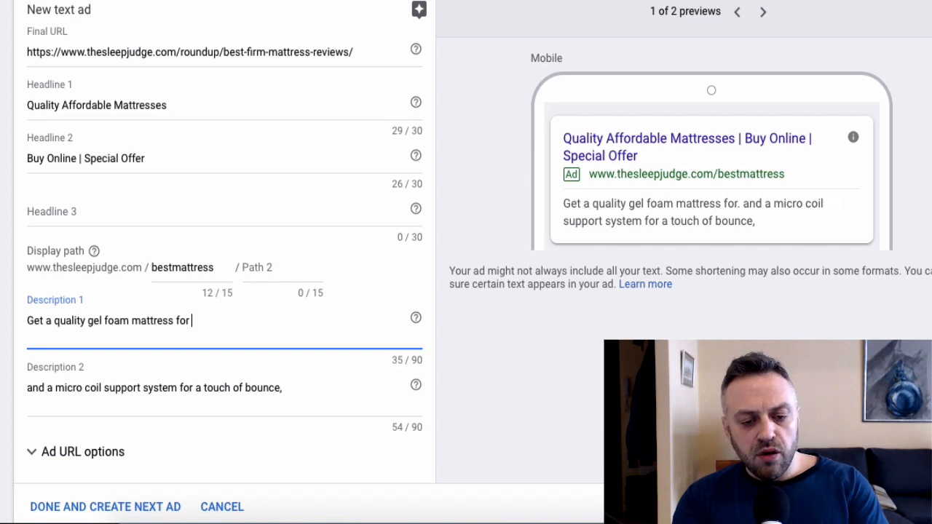
{"action": "type", "text": " a great price."}
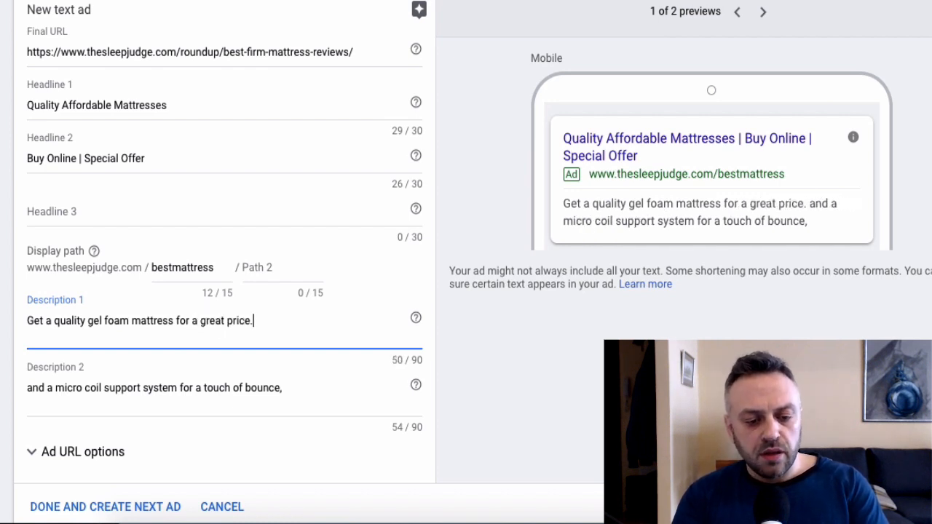
Replace Description 2 with "Featuring" followed by the DreamCloud page text from "micro coil support system" to "guide our construction."
{"action": "left_click", "coordinate": [316, 386]}
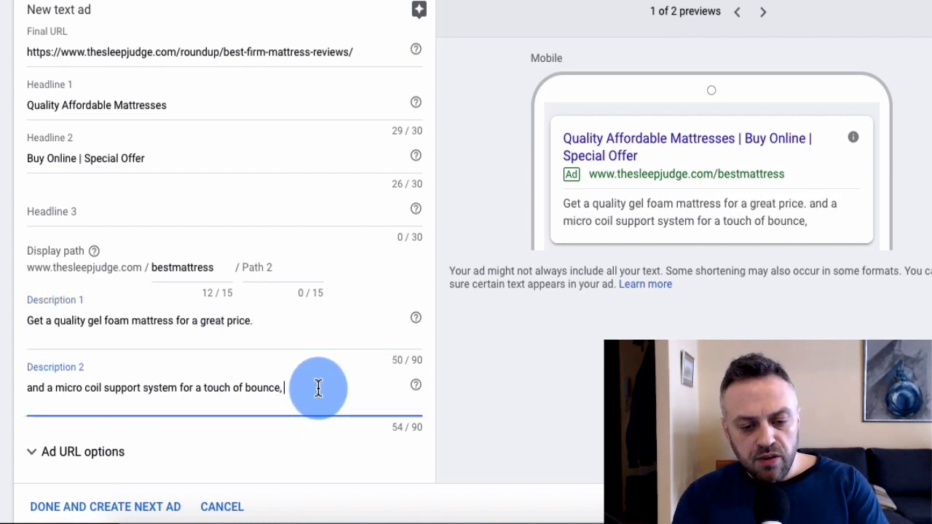
{"action": "key", "text": "ctrl+a"}
{"action": "key", "text": "BackSpace"}
{"action": "type", "text": "Featuring"}
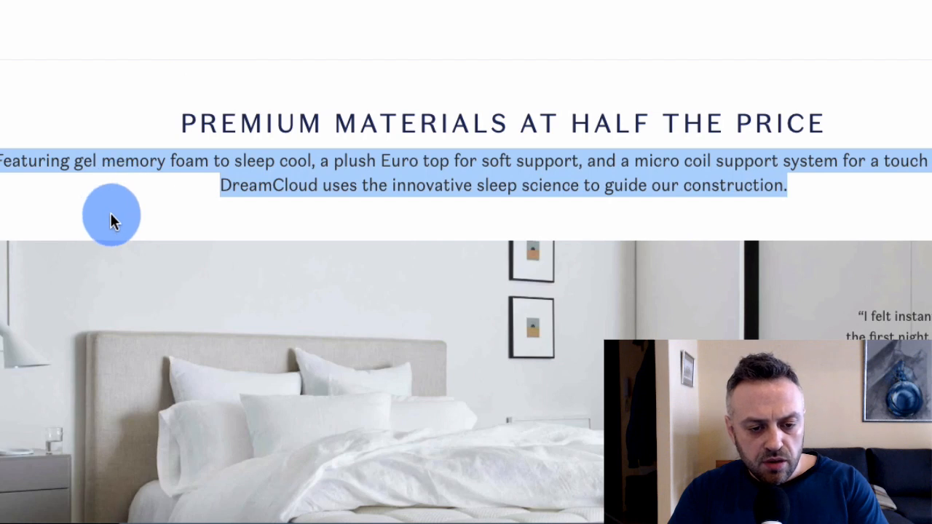
{"action": "left_click", "coordinate": [297, 179]}
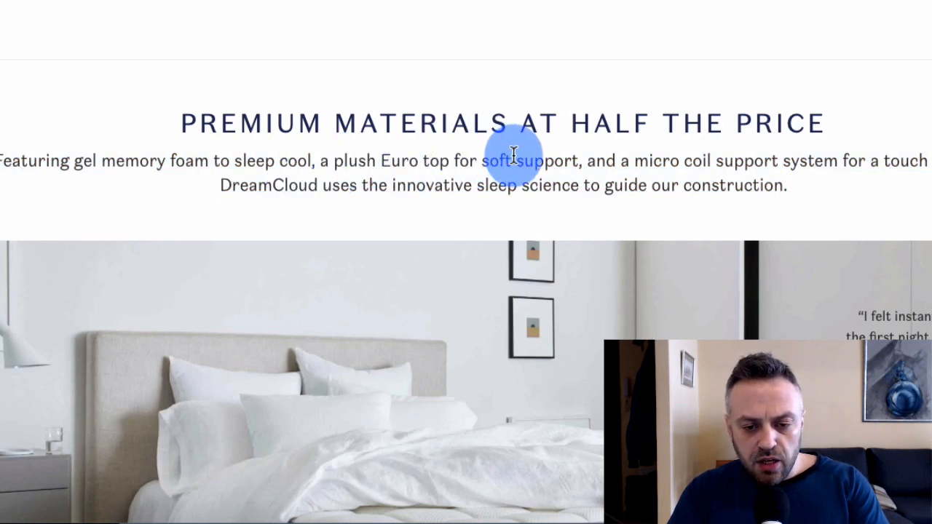
{"action": "left_click_drag", "start_coordinate": [634, 161], "coordinate": [792, 198]}
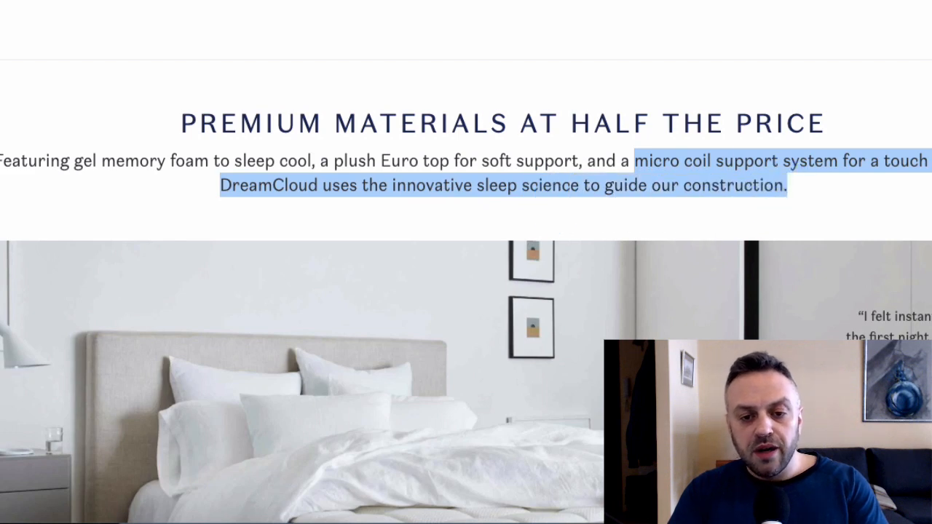
{"action": "key", "text": "ctrl+Tab"}
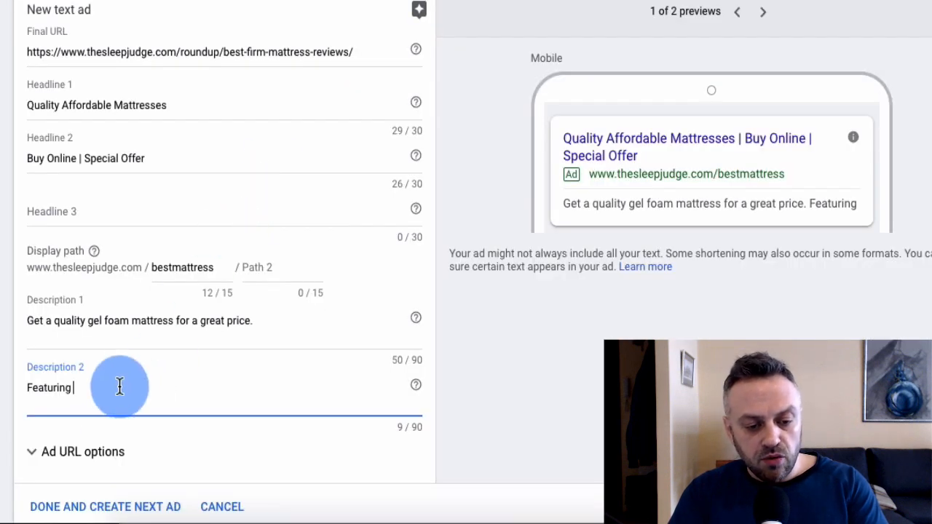
{"action": "key", "text": "super+a"}
{"action": "key", "text": "BackSpace"}
{"action": "type", "text": "micro coil support system for a touch of bounce, DreamCloud uses the innovative sleep science to guide our construction."}
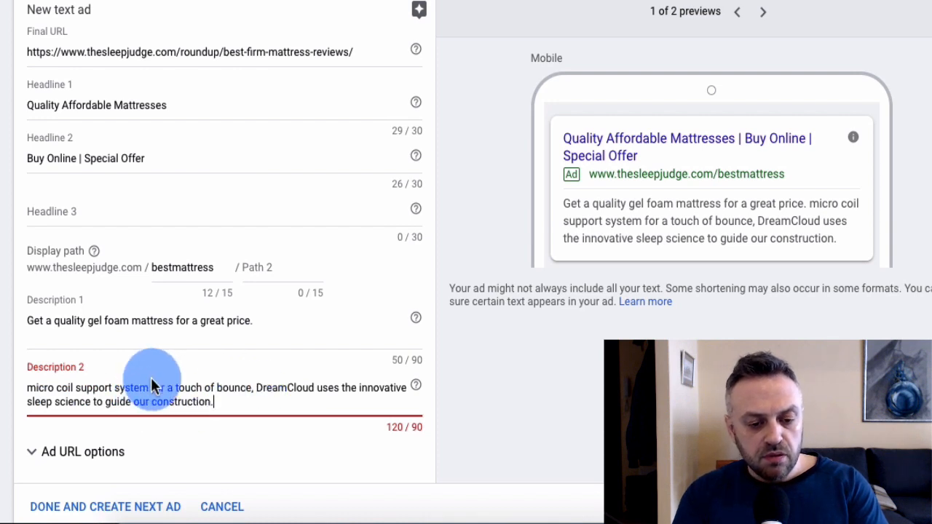
{"action": "key", "text": "super+Up"}
{"action": "type", "text": "Featuring"}
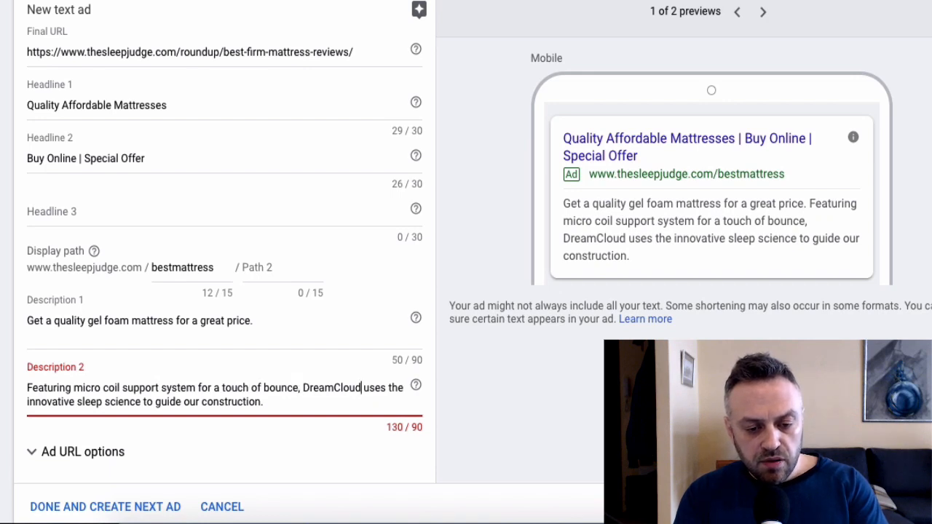
Replace the brand name "DreamCloud" in Description 2 with "it"
{"action": "key", "text": "BackSpace"}
{"action": "key", "text": "BackSpace"}
{"action": "key", "text": "BackSpace"}
{"action": "key", "text": "BackSpace"}
{"action": "key", "text": "BackSpace"}
{"action": "key", "text": "BackSpace"}
{"action": "key", "text": "BackSpace"}
{"action": "key", "text": "BackSpace"}
{"action": "key", "text": "BackSpace"}
{"action": "key", "text": "BackSpace"}
{"action": "key", "text": "BackSpace"}
{"action": "key", "text": "BackSpace"}
{"action": "type", "text": ", it"}
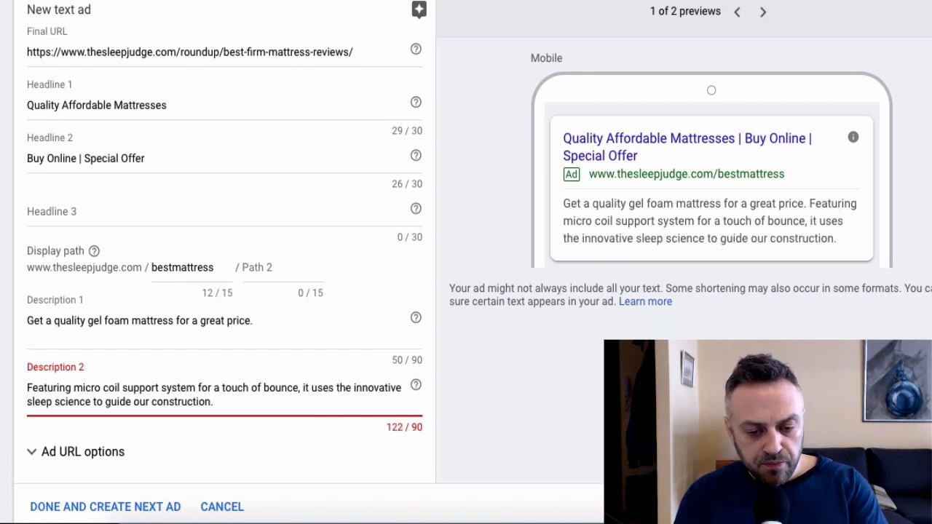
Trim the end of Description 2 so it finishes with "it uses the innovative sleep."
{"action": "key", "text": "BackSpace"}
{"action": "key", "text": "BackSpace"}
{"action": "key", "text": "BackSpace"}
{"action": "key", "text": "BackSpace"}
{"action": "key", "text": "BackSpace"}
{"action": "key", "text": "BackSpace"}
{"action": "key", "text": "BackSpace"}
{"action": "key", "text": "BackSpace"}
{"action": "key", "text": "BackSpace"}
{"action": "key", "text": "BackSpace"}
{"action": "key", "text": "BackSpace"}
{"action": "key", "text": "BackSpace"}
{"action": "key", "text": "BackSpace"}
{"action": "key", "text": "BackSpace"}
{"action": "key", "text": "BackSpace"}
{"action": "key", "text": "BackSpace"}
{"action": "key", "text": "BackSpace"}
{"action": "key", "text": "BackSpace"}
{"action": "key", "text": "BackSpace"}
{"action": "key", "text": "BackSpace"}
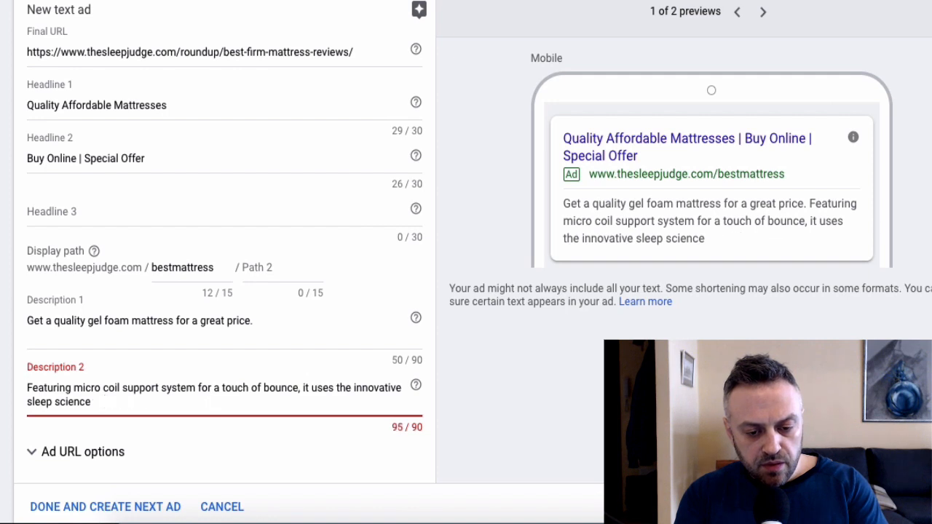
{"action": "key", "text": "BackSpace"}
{"action": "key", "text": "BackSpace"}
{"action": "key", "text": "BackSpace"}
{"action": "key", "text": "BackSpace"}
{"action": "key", "text": "BackSpace"}
{"action": "key", "text": "BackSpace"}
{"action": "key", "text": "BackSpace"}
{"action": "key", "text": "BackSpace"}
{"action": "type", "text": "."}
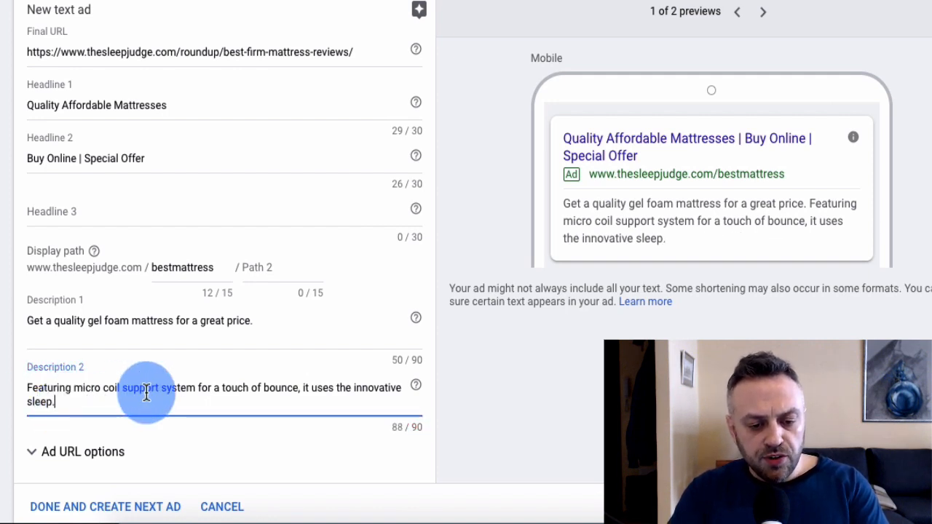
Delete the words "it uses the" before "innovative sleep" in Description 2
{"action": "double_click", "coordinate": [343, 387]}
{"action": "key", "text": "BackSpace"}
{"action": "key", "text": "BackSpace"}
{"action": "key", "text": "BackSpace"}
{"action": "key", "text": "BackSpace"}
{"action": "key", "text": "BackSpace"}
{"action": "key", "text": "BackSpace"}
{"action": "key", "text": "BackSpace"}
{"action": "key", "text": "BackSpace"}
{"action": "key", "text": "BackSpace"}
{"action": "key", "text": "BackSpace"}
{"action": "key", "text": "BackSpace"}
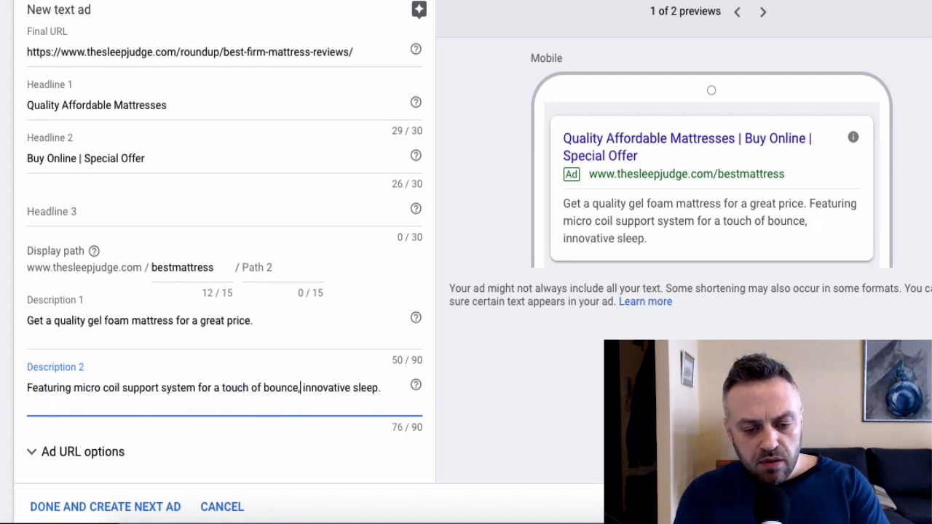
Reword the end of Description 2 after "bounce" as "with innovative technology to help your sleep"
{"action": "type", "text": "with"}
{"action": "key", "text": "BackSpace"}
{"action": "key", "text": "BackSpace"}
{"action": "key", "text": "BackSpace"}
{"action": "key", "text": "BackSpace"}
{"action": "key", "text": "BackSpace"}
{"action": "key", "text": "BackSpace"}
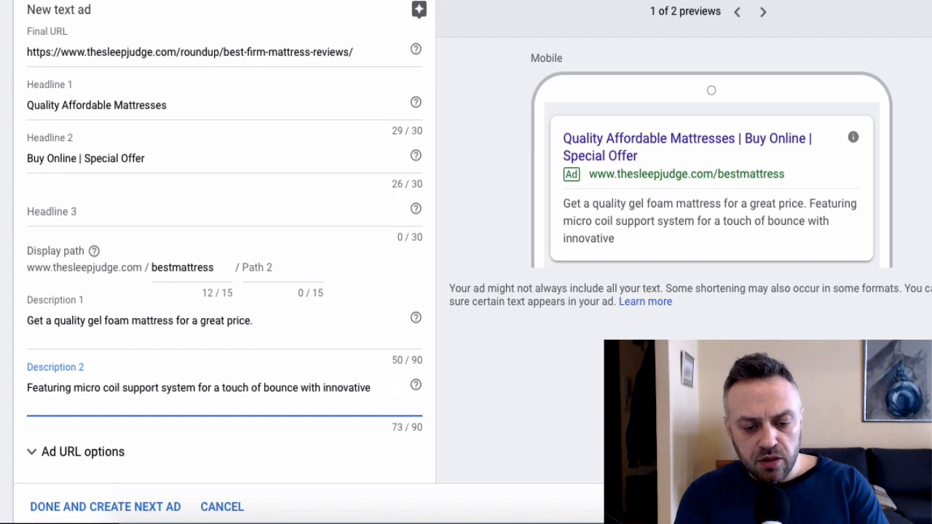
{"action": "type", "text": "techno"}
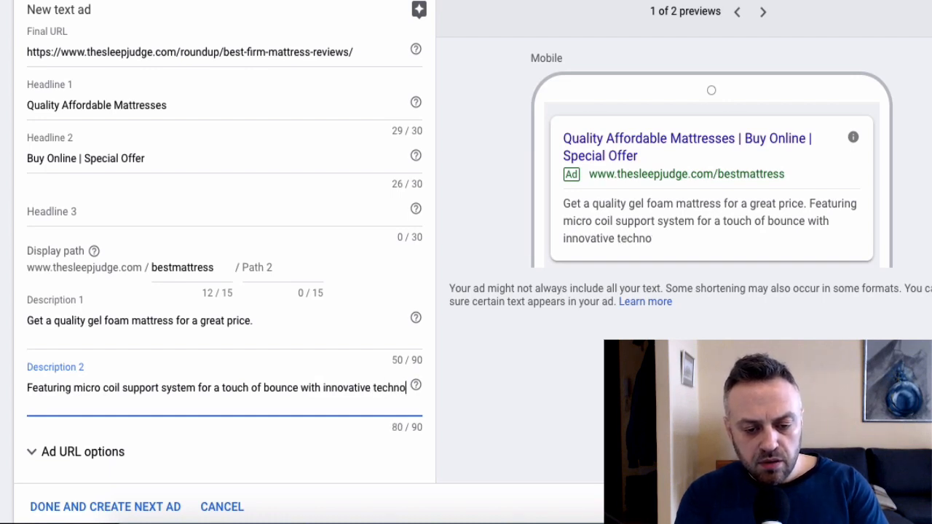
{"action": "type", "text": "logy to help"}
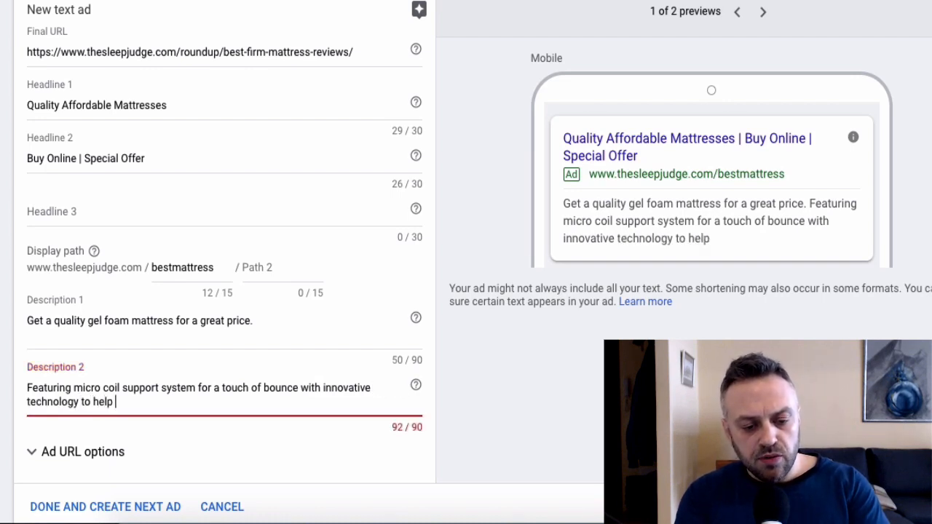
{"action": "type", "text": " your sleep"}
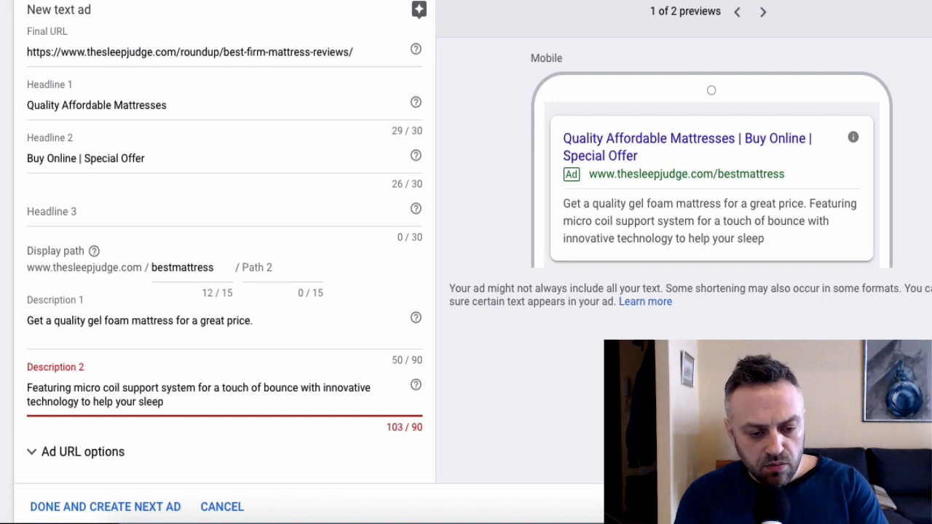
Change the closing words of Description 2 after "technology to" to "improve your sleep."
{"action": "key", "text": "BackSpace"}
{"action": "key", "text": "BackSpace"}
{"action": "key", "text": "BackSpace"}
{"action": "key", "text": "BackSpace"}
{"action": "key", "text": "BackSpace"}
{"action": "key", "text": "BackSpace"}
{"action": "key", "text": "BackSpace"}
{"action": "key", "text": "BackSpace"}
{"action": "key", "text": "BackSpace"}
{"action": "key", "text": "BackSpace"}
{"action": "key", "text": "BackSpace"}
{"action": "key", "text": "BackSpace"}
{"action": "key", "text": "BackSpace"}
{"action": "key", "text": "BackSpace"}
{"action": "key", "text": "BackSpace"}
{"action": "key", "text": "BackSpace"}
{"action": "type", "text": "i"}
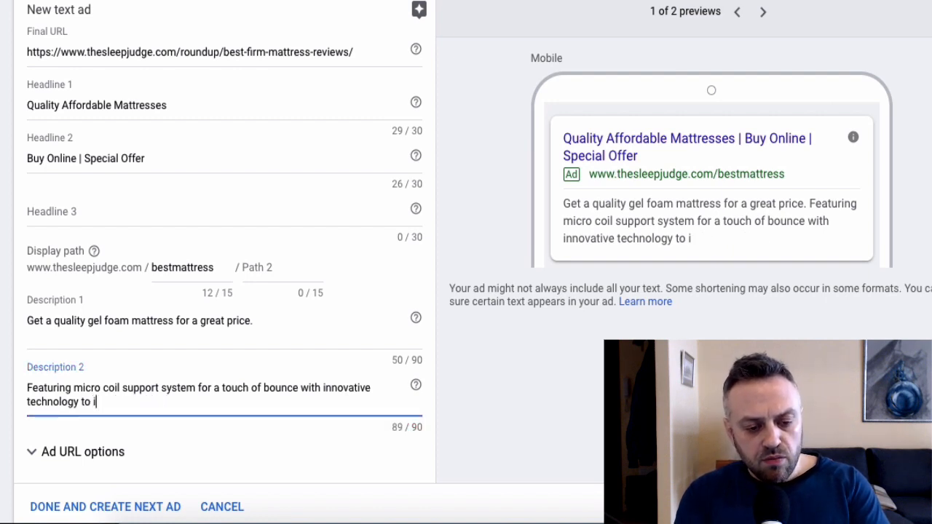
{"action": "type", "text": "mprove your sleep."}
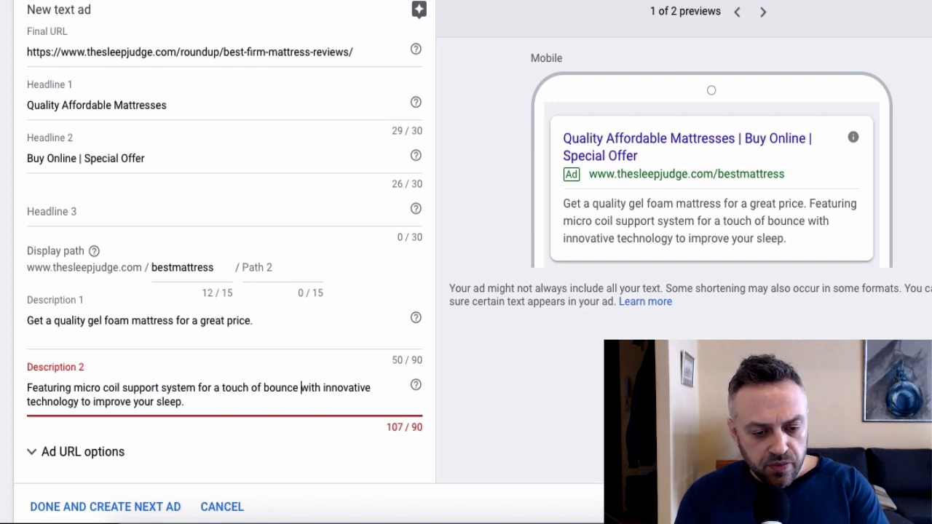
Remove "for a touch of bounce" from Description 2 to fit the 90-character limit
{"action": "key", "text": "BackSpace"}
{"action": "key", "text": "BackSpace"}
{"action": "key", "text": "BackSpace"}
{"action": "key", "text": "BackSpace"}
{"action": "key", "text": "BackSpace"}
{"action": "key", "text": "BackSpace"}
{"action": "key", "text": "BackSpace"}
{"action": "key", "text": "BackSpace"}
{"action": "key", "text": "BackSpace"}
{"action": "key", "text": "BackSpace"}
{"action": "key", "text": "BackSpace"}
{"action": "key", "text": "BackSpace"}
{"action": "key", "text": "BackSpace"}
{"action": "key", "text": "BackSpace"}
{"action": "key", "text": "BackSpace"}
{"action": "key", "text": "BackSpace"}
{"action": "key", "text": "BackSpace"}
{"action": "key", "text": "BackSpace"}
{"action": "key", "text": "BackSpace"}
{"action": "key", "text": "BackSpace"}
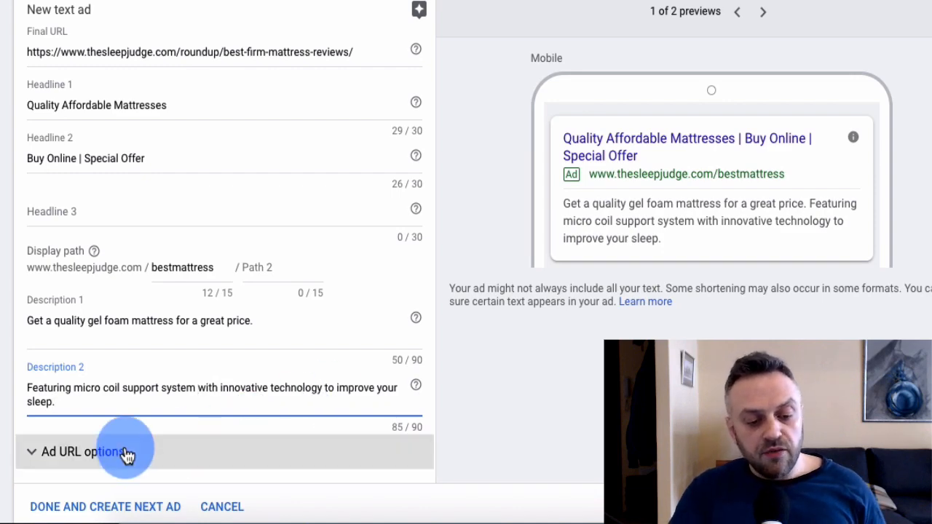
Review the completed text ad, from the AG1 ad group summary down to its two descriptions
{"action": "scroll", "coordinate": [2, 406], "scroll_direction": "down", "scroll_amount": 2}
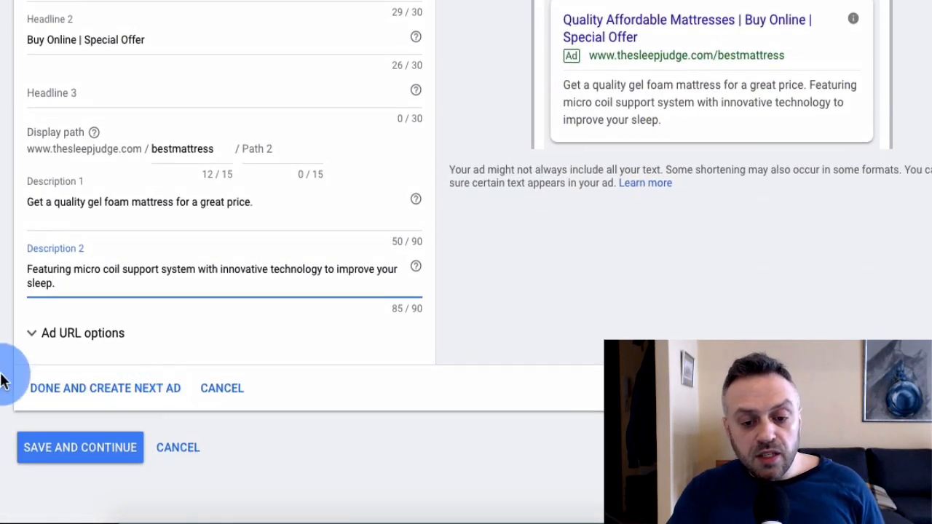
{"action": "scroll", "coordinate": [4, 377], "scroll_direction": "up", "scroll_amount": 6}
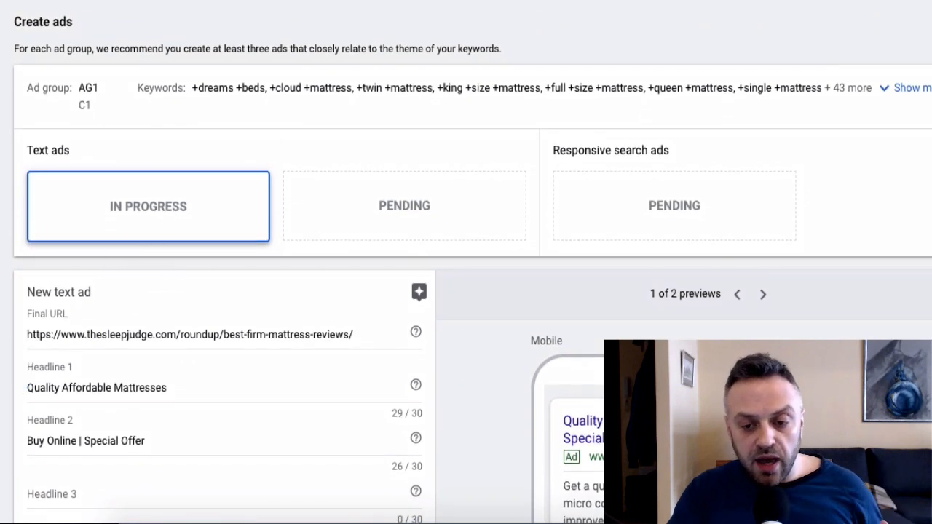
{"action": "scroll", "coordinate": [465, 262], "scroll_direction": "down", "scroll_amount": 6}
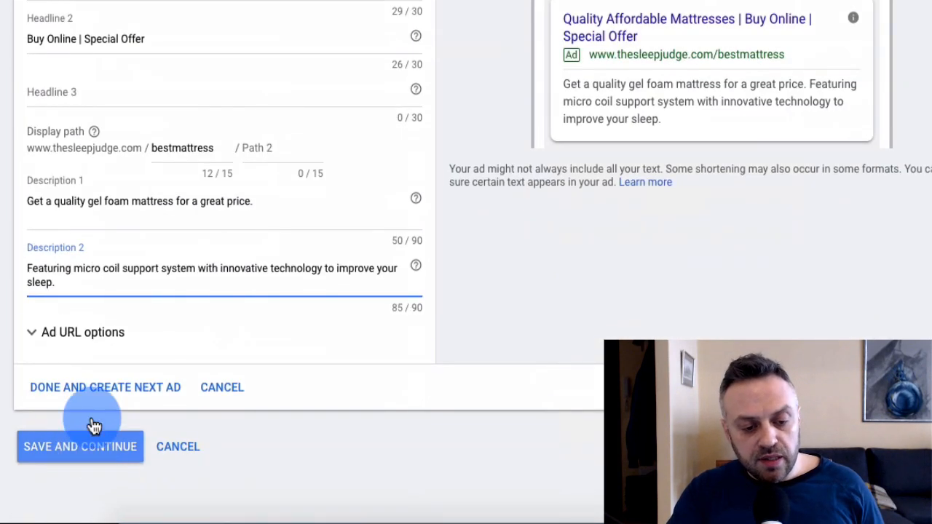
{"action": "left_click", "coordinate": [27, 391]}
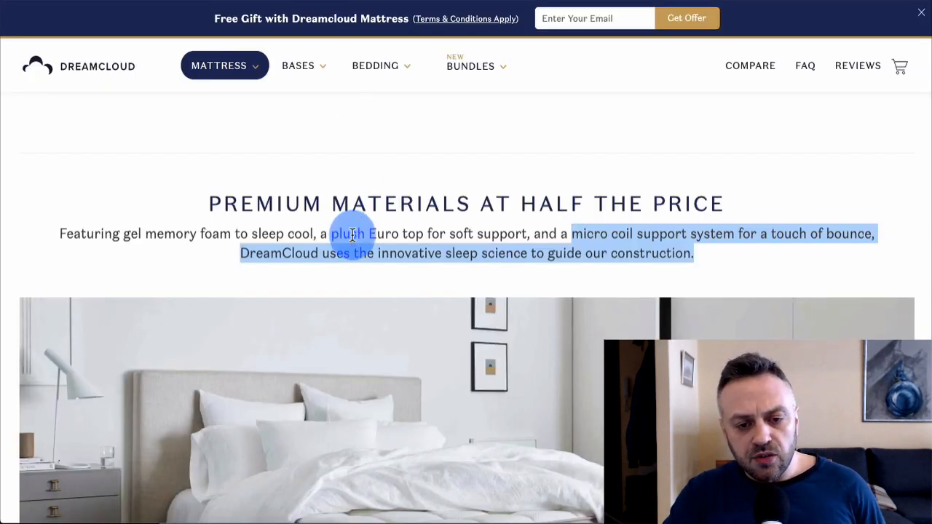
Browse the Bundles and Bedding product categories on the DreamCloud website
{"action": "left_click", "coordinate": [353, 211]}
{"action": "left_click", "coordinate": [473, 66]}
{"action": "left_click", "coordinate": [371, 62]}
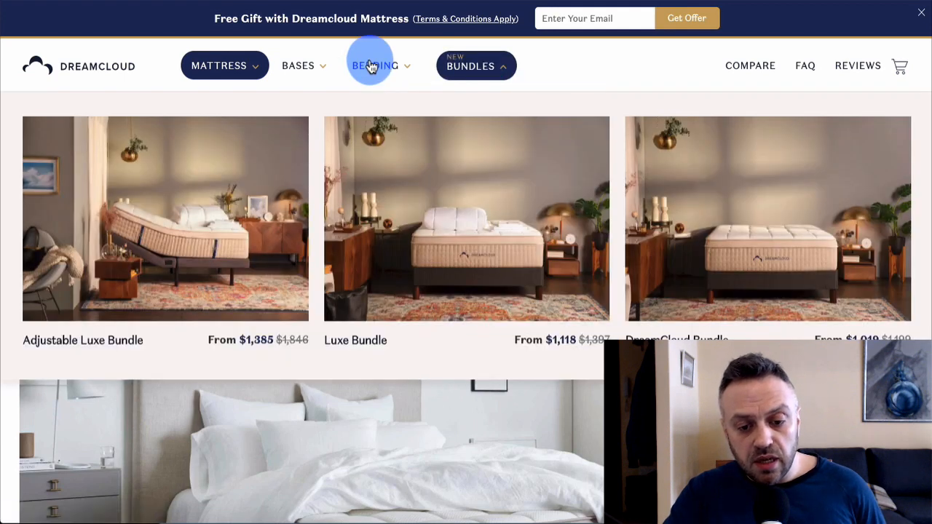